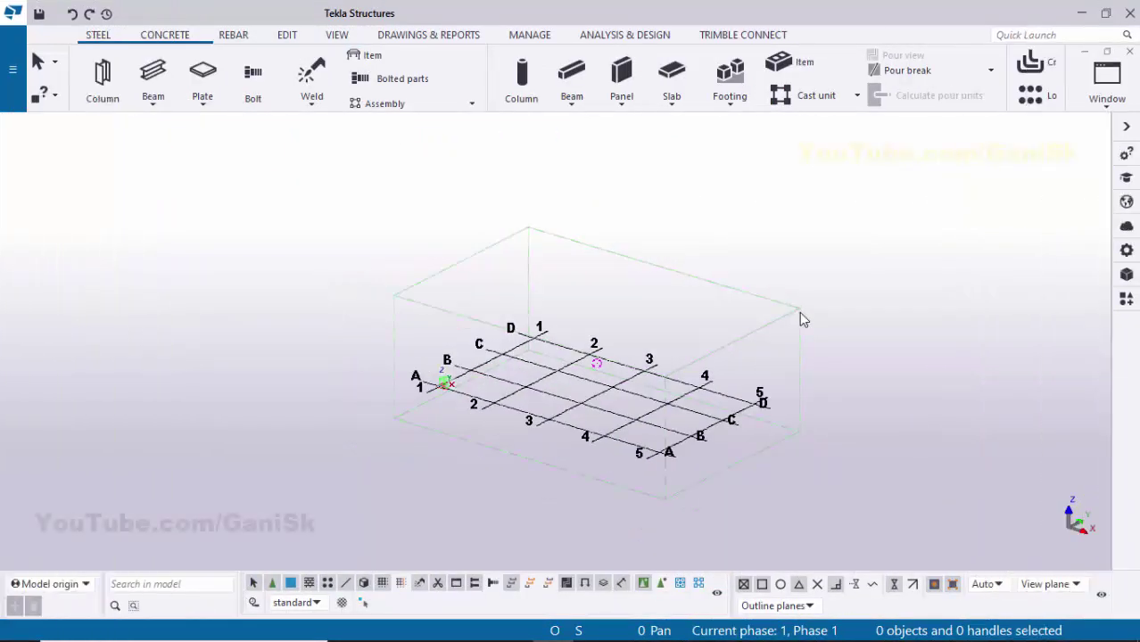
Step: Place two steel columns, one at grid intersection A-2 and one at B-2
{"action": "scroll", "coordinate": [799, 311], "scroll_direction": "up", "scroll_amount": 2}
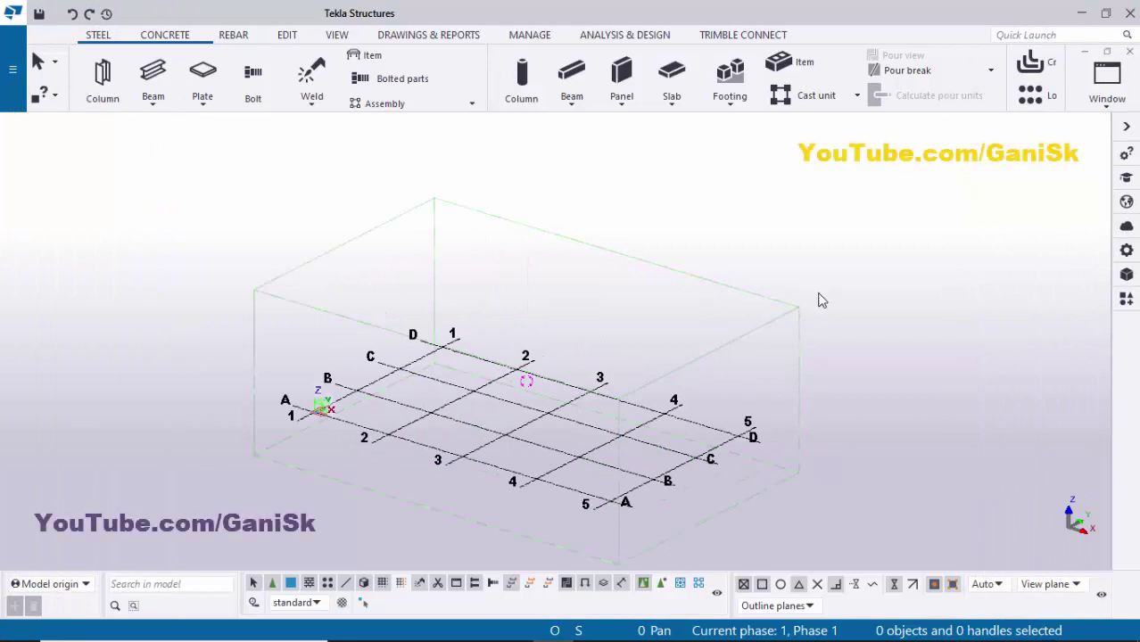
{"action": "left_click", "coordinate": [98, 41]}
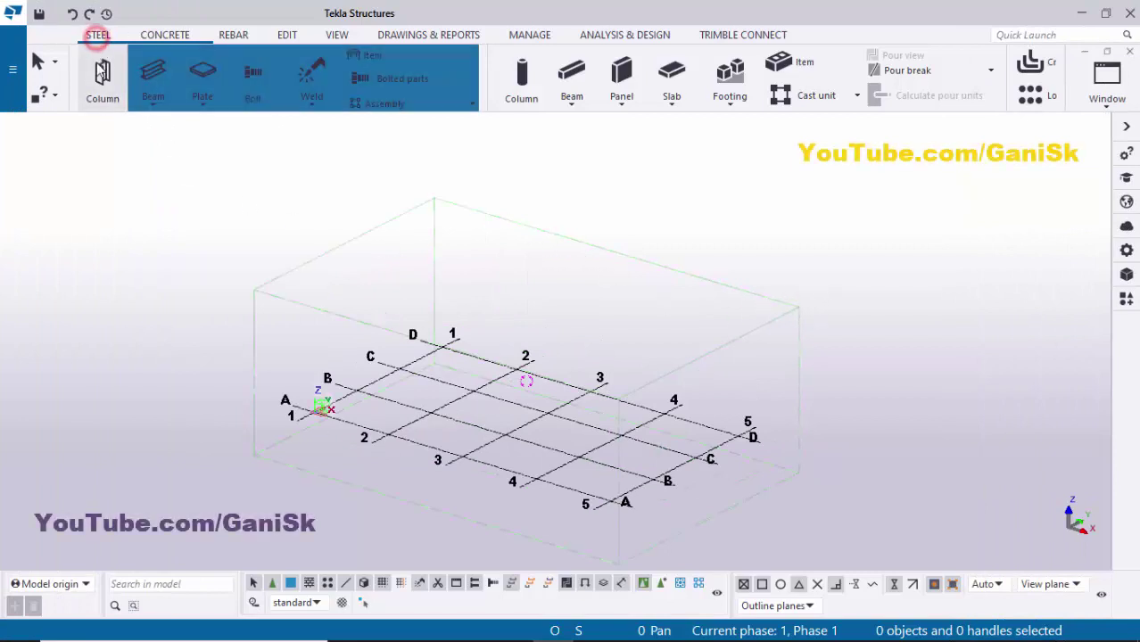
{"action": "scroll", "coordinate": [455, 441], "scroll_direction": "up", "scroll_amount": 2}
{"action": "scroll", "coordinate": [440, 440], "scroll_direction": "up", "scroll_amount": 1}
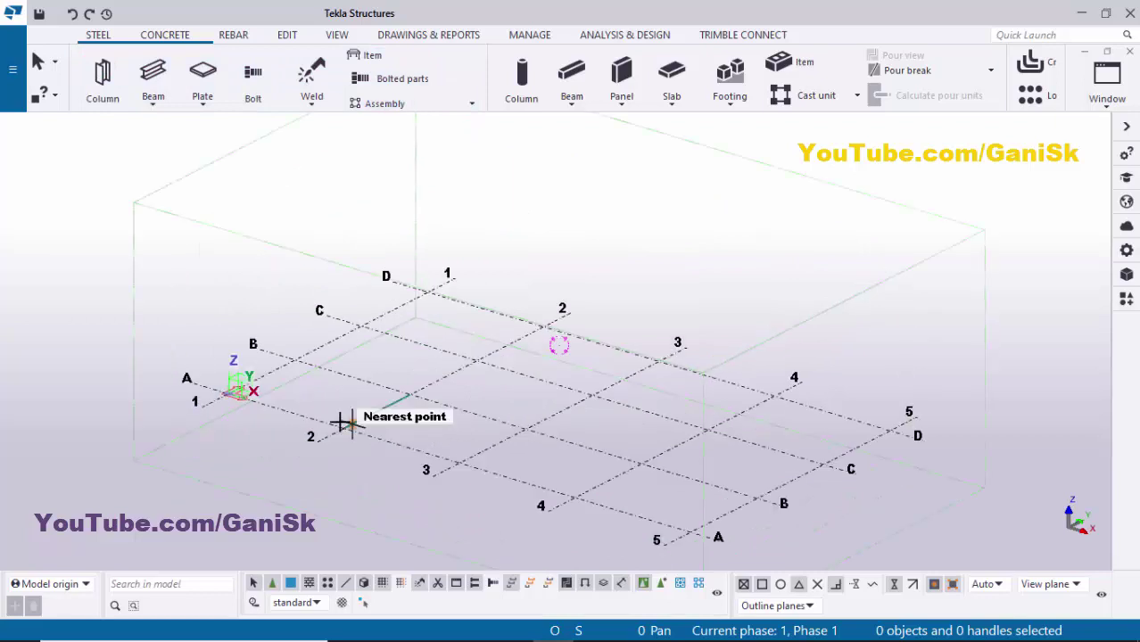
{"action": "left_click", "coordinate": [339, 423]}
{"action": "scroll", "coordinate": [366, 410], "scroll_direction": "up", "scroll_amount": 3}
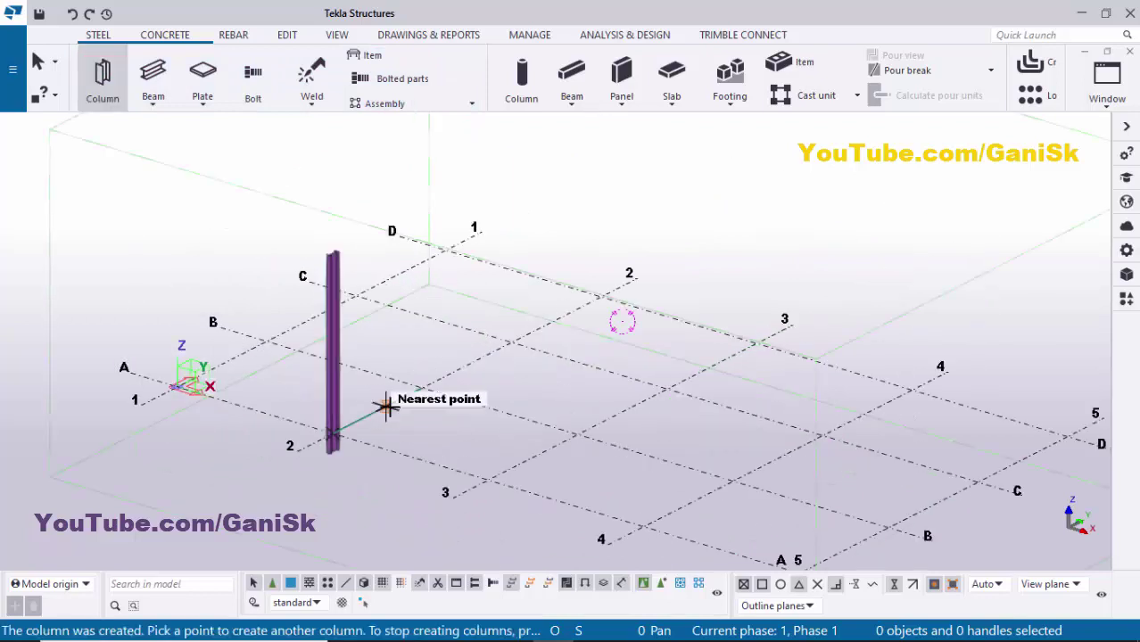
{"action": "left_click", "coordinate": [434, 381]}
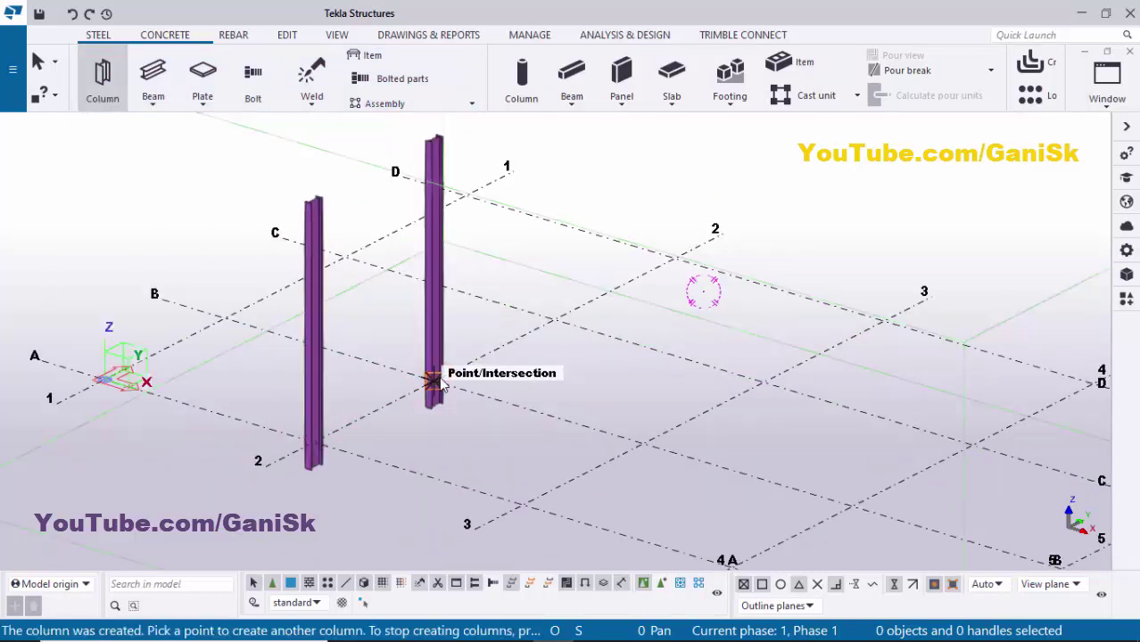
{"action": "right_click", "coordinate": [140, 220]}
{"action": "left_click", "coordinate": [170, 224]}
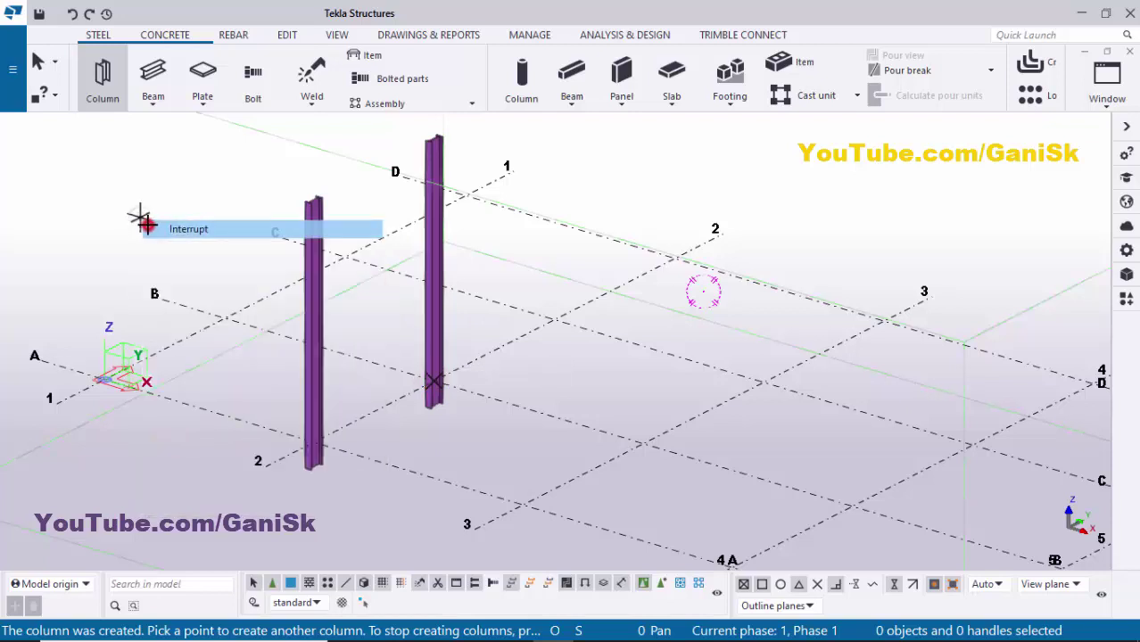
Step: Create a steel beam from the top of the A-2 column to the top of the B-2 column
{"action": "scroll", "coordinate": [320, 183], "scroll_direction": "up", "scroll_amount": 3}
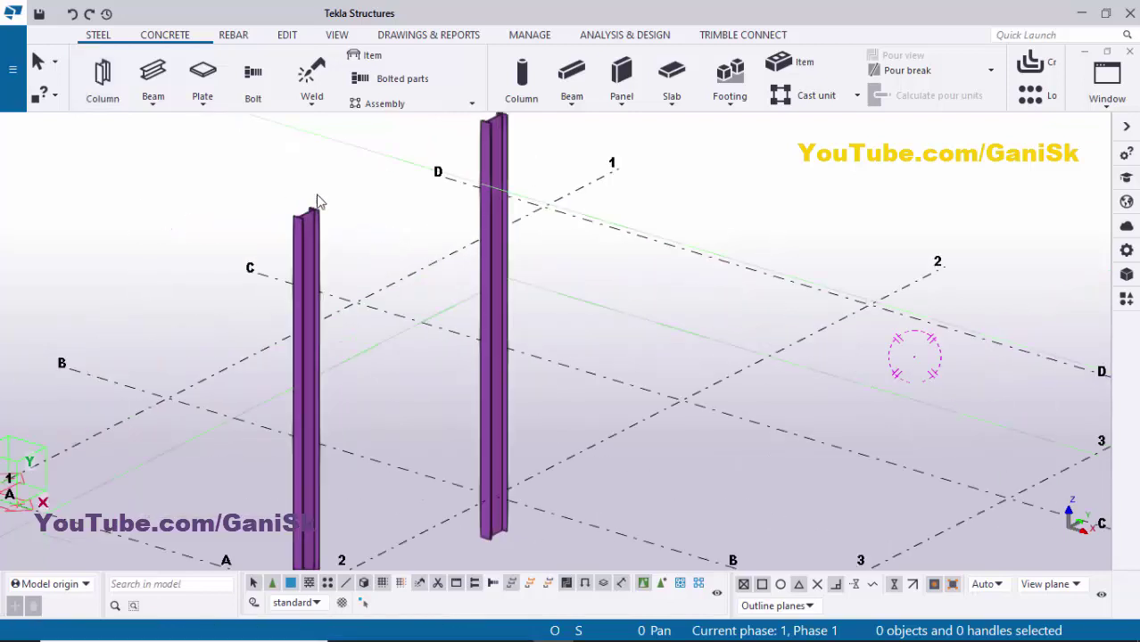
{"action": "left_click", "coordinate": [153, 73]}
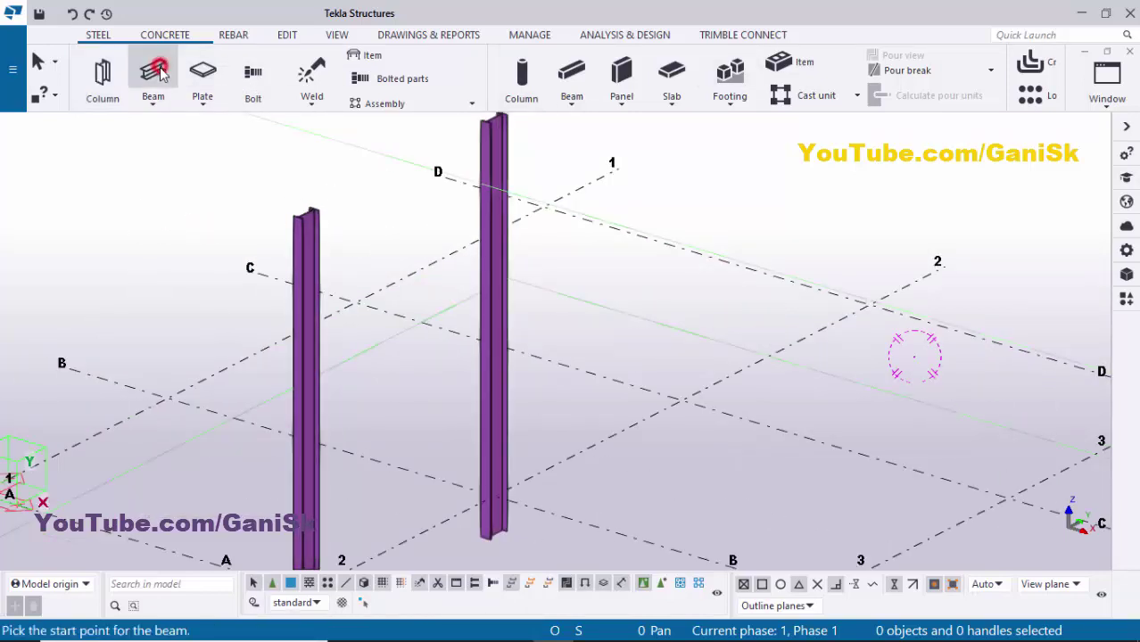
{"action": "left_click", "coordinate": [306, 210]}
{"action": "scroll", "coordinate": [339, 182], "scroll_direction": "down", "scroll_amount": 3}
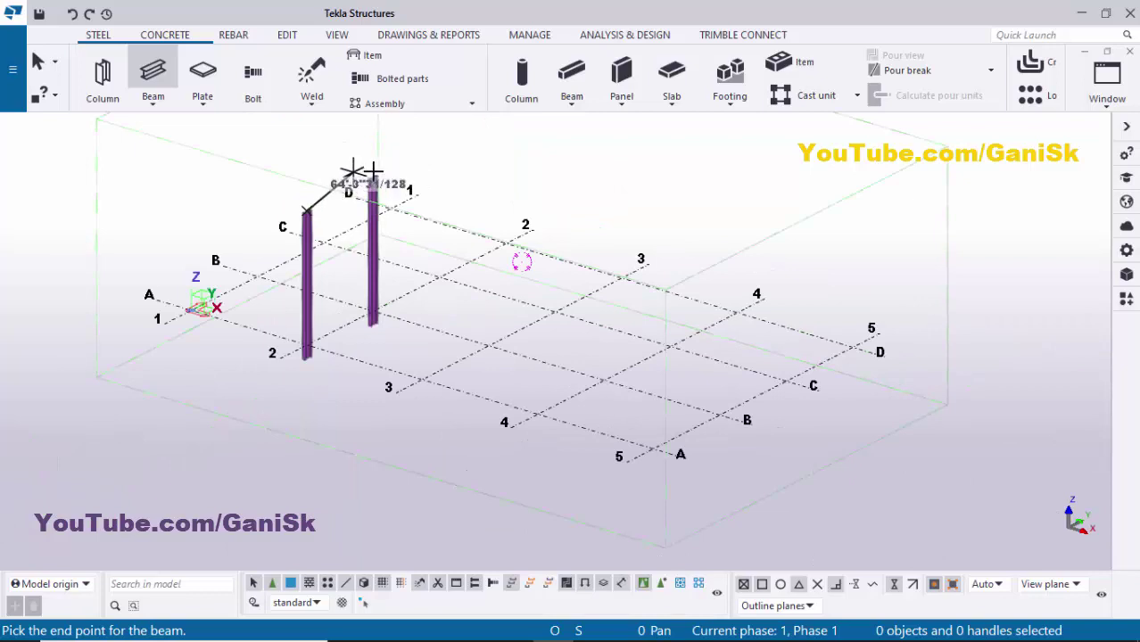
{"action": "scroll", "coordinate": [392, 182], "scroll_direction": "up", "scroll_amount": 4}
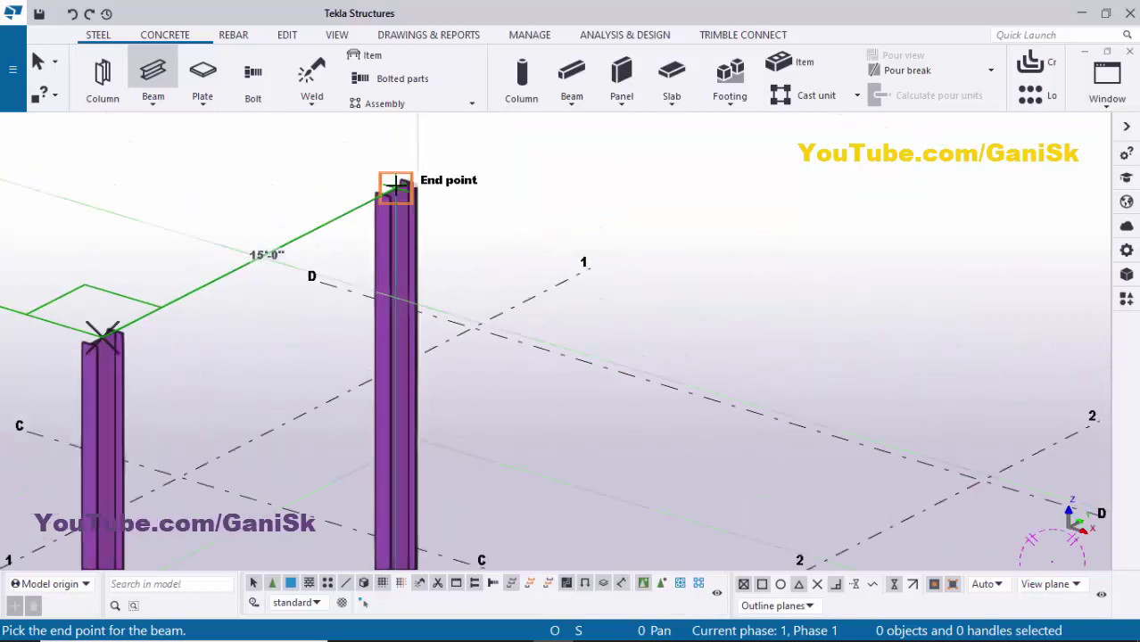
{"action": "left_click", "coordinate": [398, 190]}
{"action": "right_click", "coordinate": [496, 161]}
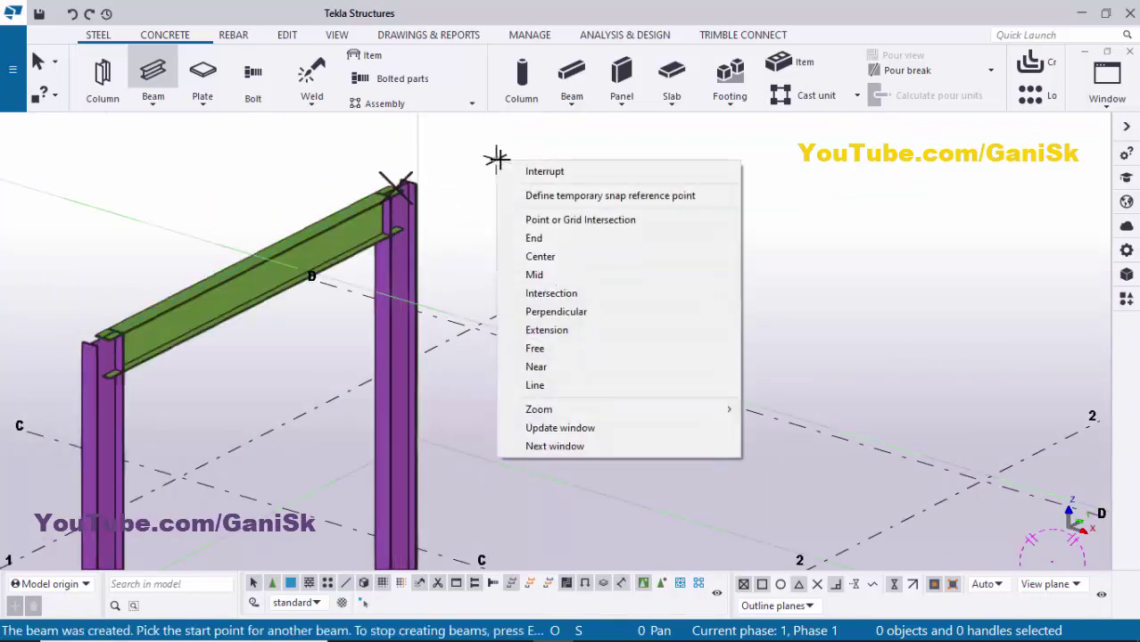
{"action": "left_click", "coordinate": [515, 171]}
Step: Search the applications and components catalog for 141
{"action": "scroll", "coordinate": [476, 246], "scroll_direction": "down", "scroll_amount": 3}
{"action": "scroll", "coordinate": [384, 253], "scroll_direction": "up", "scroll_amount": 4}
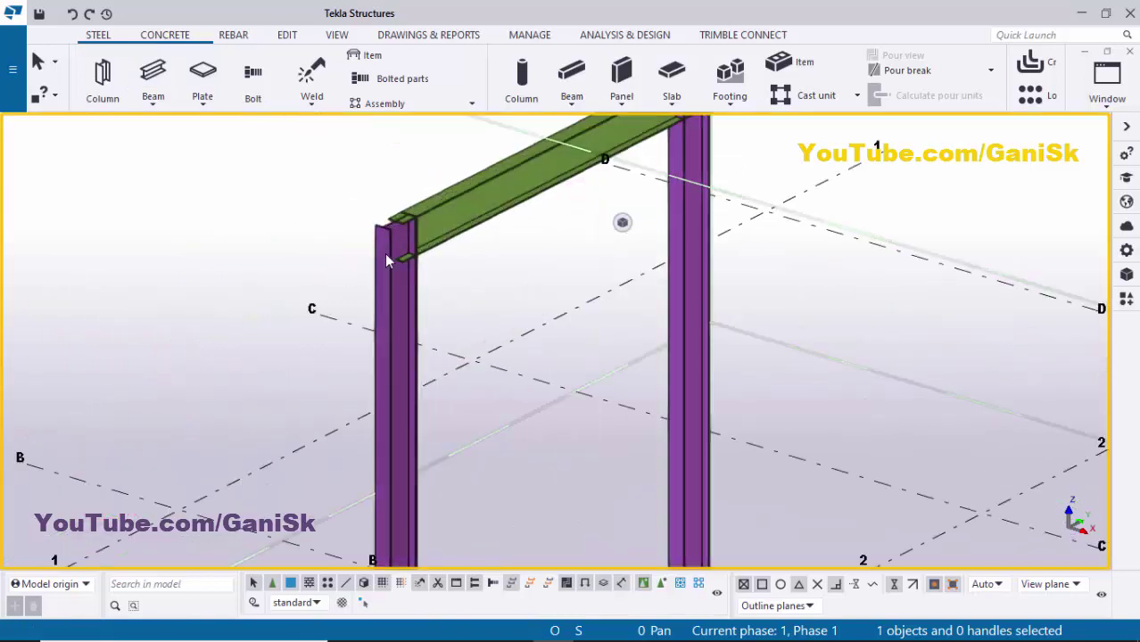
{"action": "scroll", "coordinate": [446, 227], "scroll_direction": "down", "scroll_amount": 3}
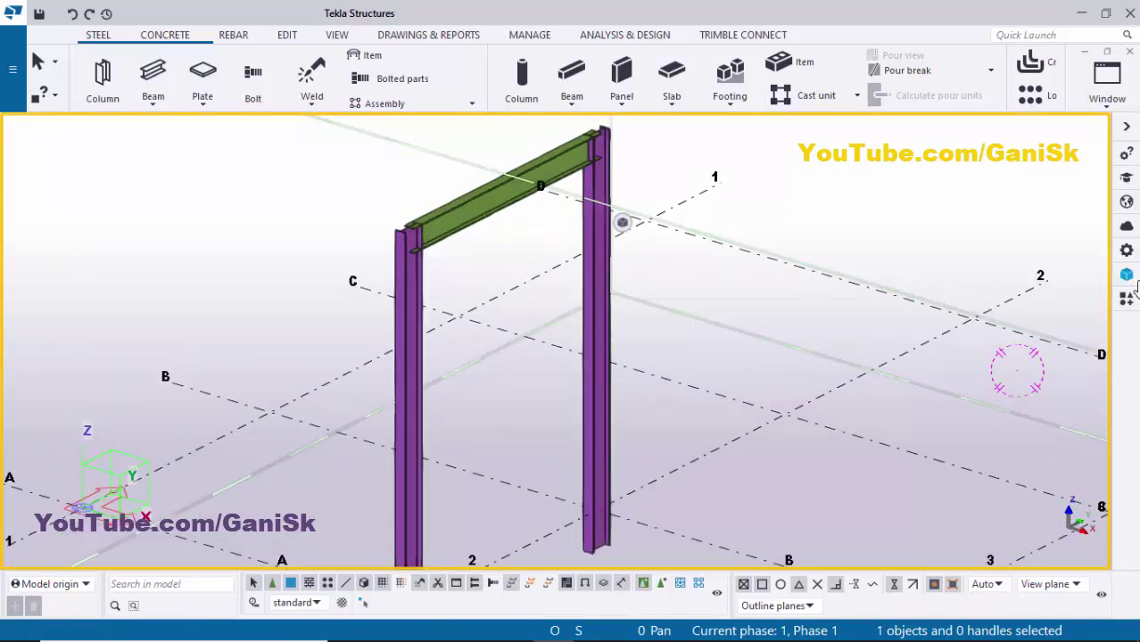
{"action": "left_click", "coordinate": [1128, 299]}
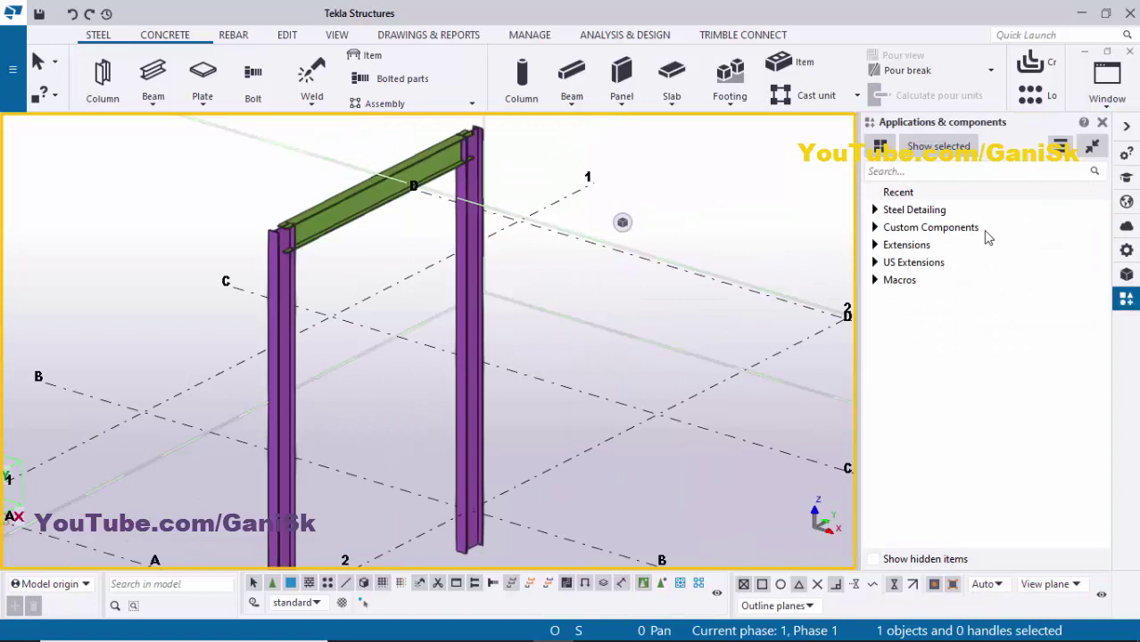
{"action": "left_click", "coordinate": [903, 171]}
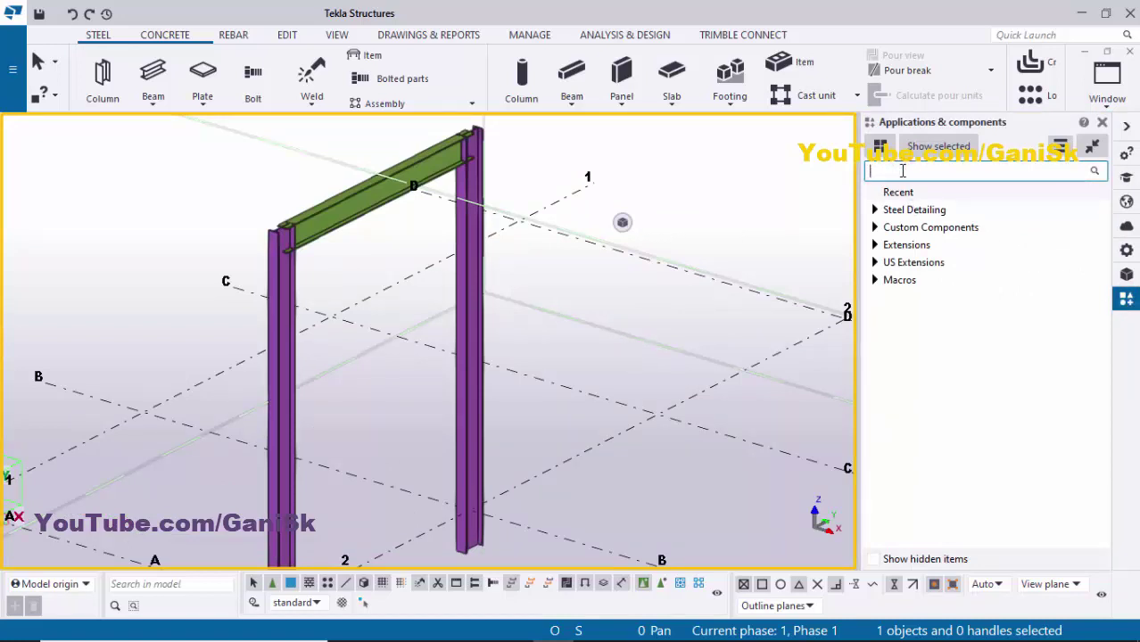
{"action": "type", "text": "141"}
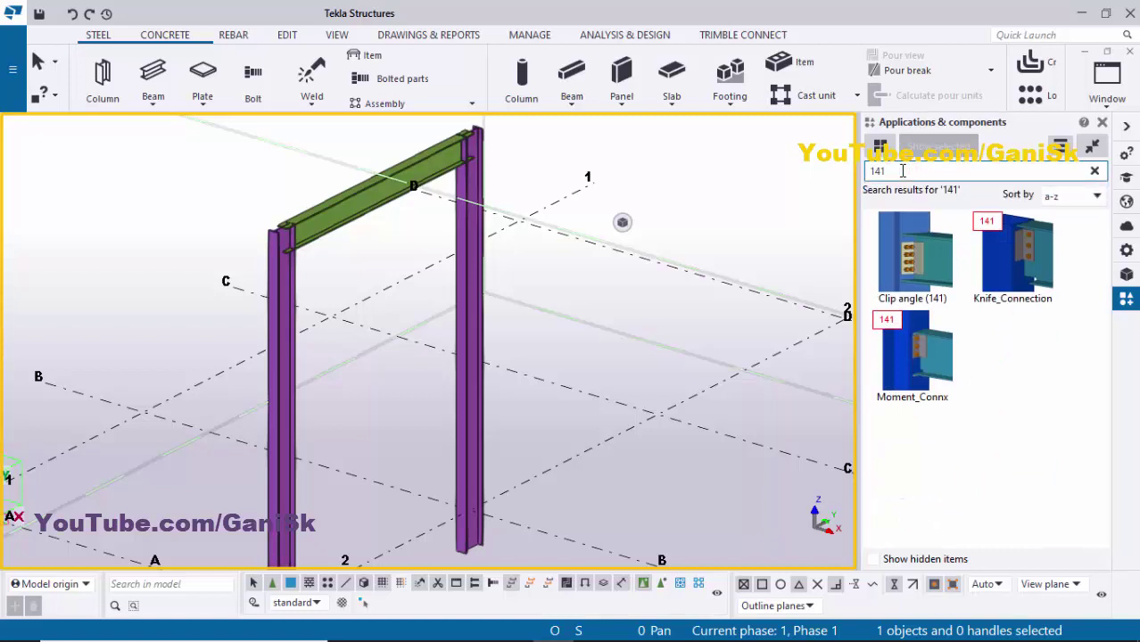
Step: Apply the Clip angle (141) connection with the A-2 column as main part and the beam as secondary part
{"action": "left_click", "coordinate": [925, 285]}
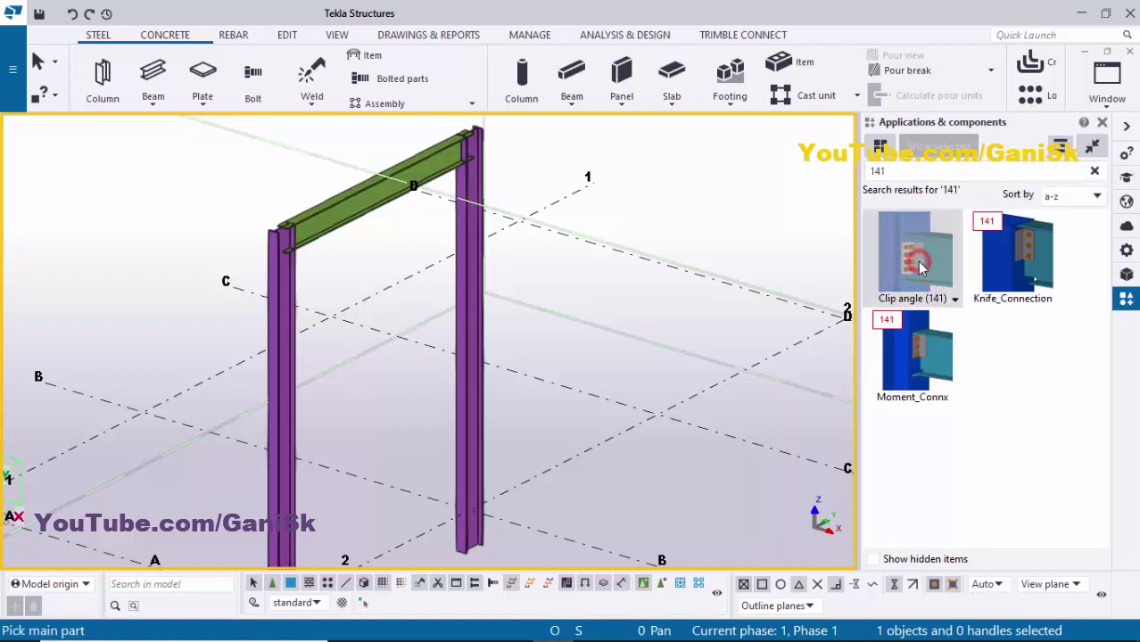
{"action": "scroll", "coordinate": [280, 268], "scroll_direction": "up", "scroll_amount": 3}
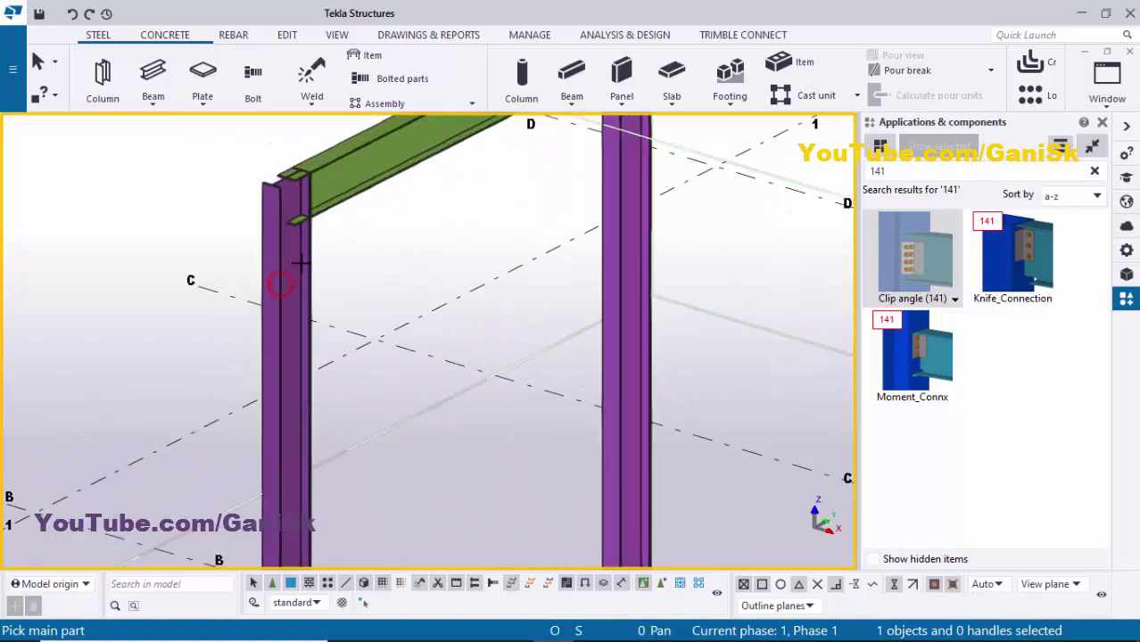
{"action": "left_click", "coordinate": [300, 262]}
{"action": "left_click", "coordinate": [342, 178]}
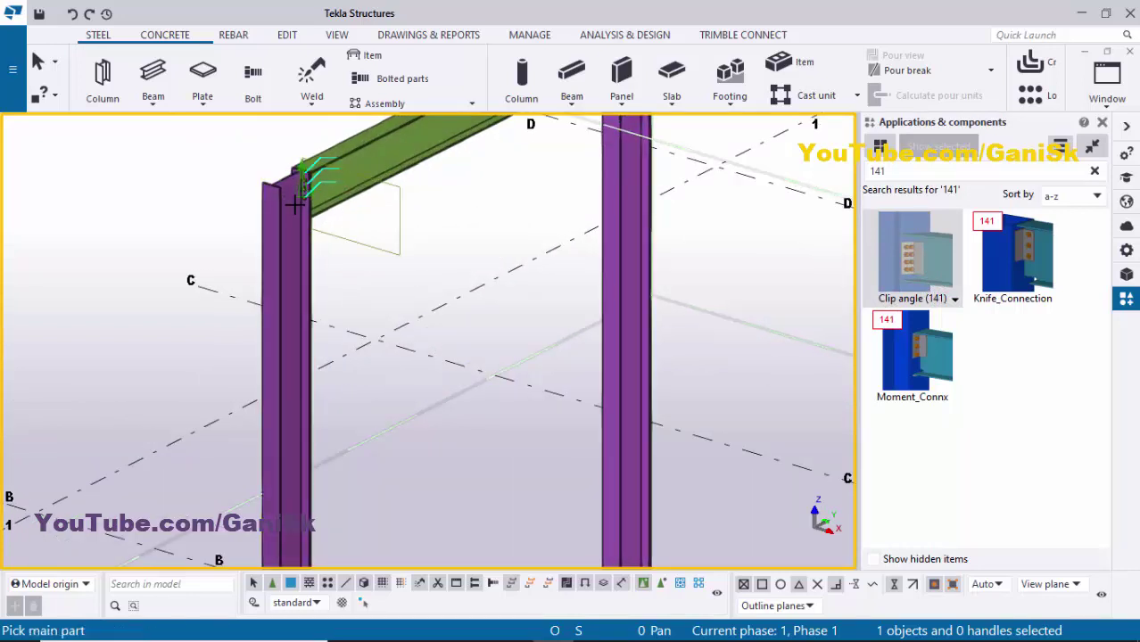
{"action": "scroll", "coordinate": [285, 215], "scroll_direction": "up", "scroll_amount": 2}
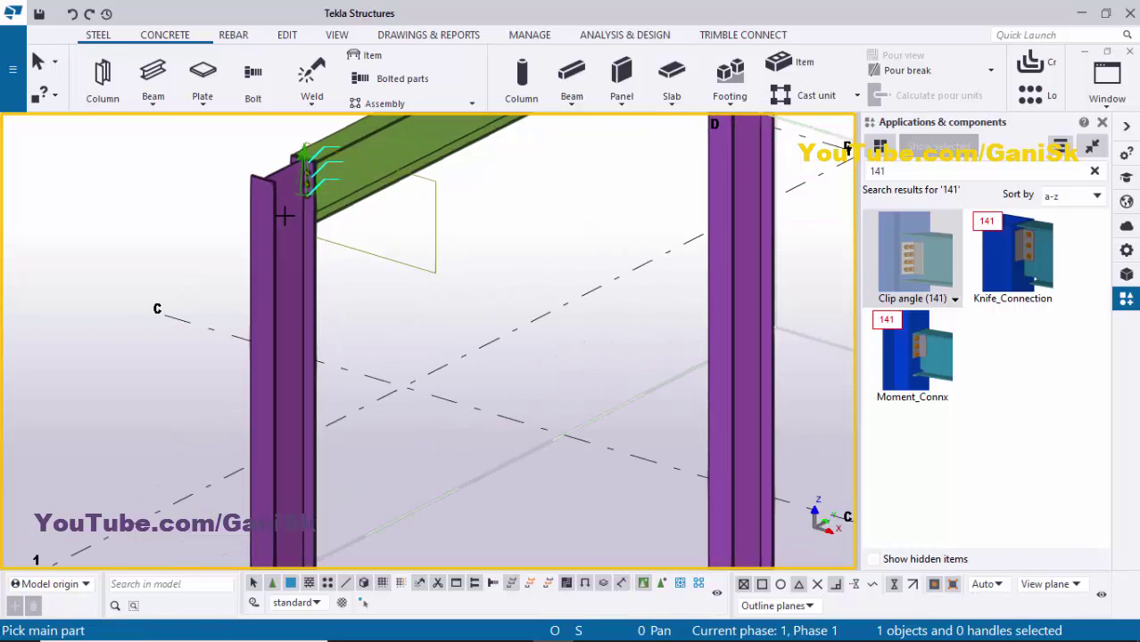
Step: Add the same clip angle connection between the B-2 column and the beam's other end, and close the component catalog
{"action": "left_click", "coordinate": [1102, 123]}
{"action": "scroll", "coordinate": [495, 268], "scroll_direction": "down", "scroll_amount": 2}
{"action": "middle_click_drag", "start_coordinate": [492, 318], "coordinate": [357, 402]}
{"action": "scroll", "coordinate": [586, 243], "scroll_direction": "up", "scroll_amount": 1}
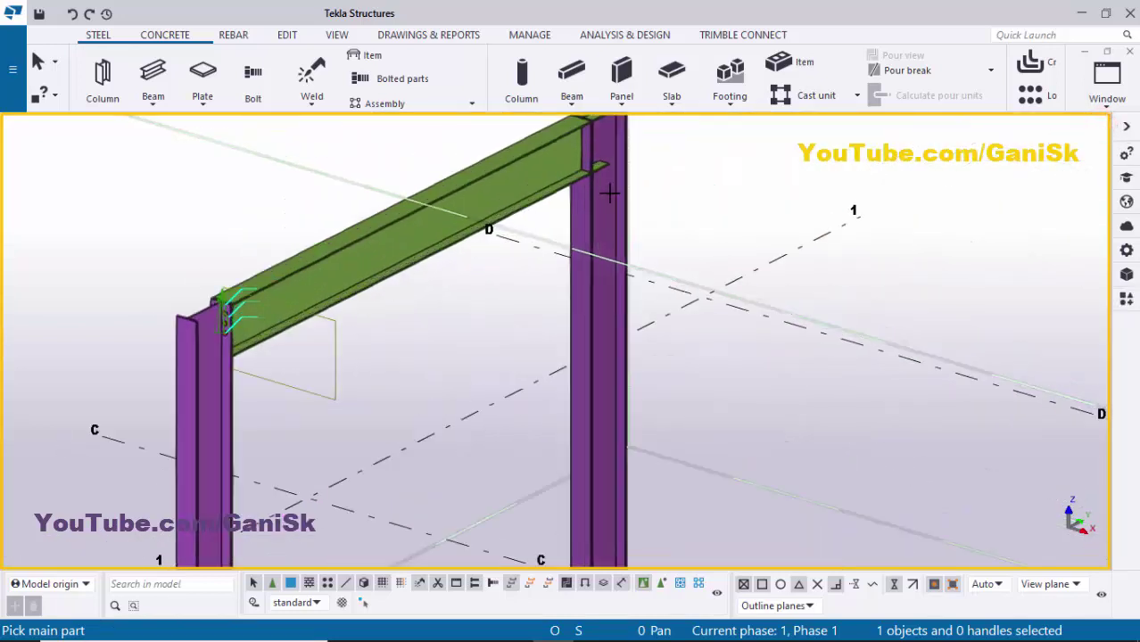
{"action": "scroll", "coordinate": [609, 192], "scroll_direction": "up", "scroll_amount": 3}
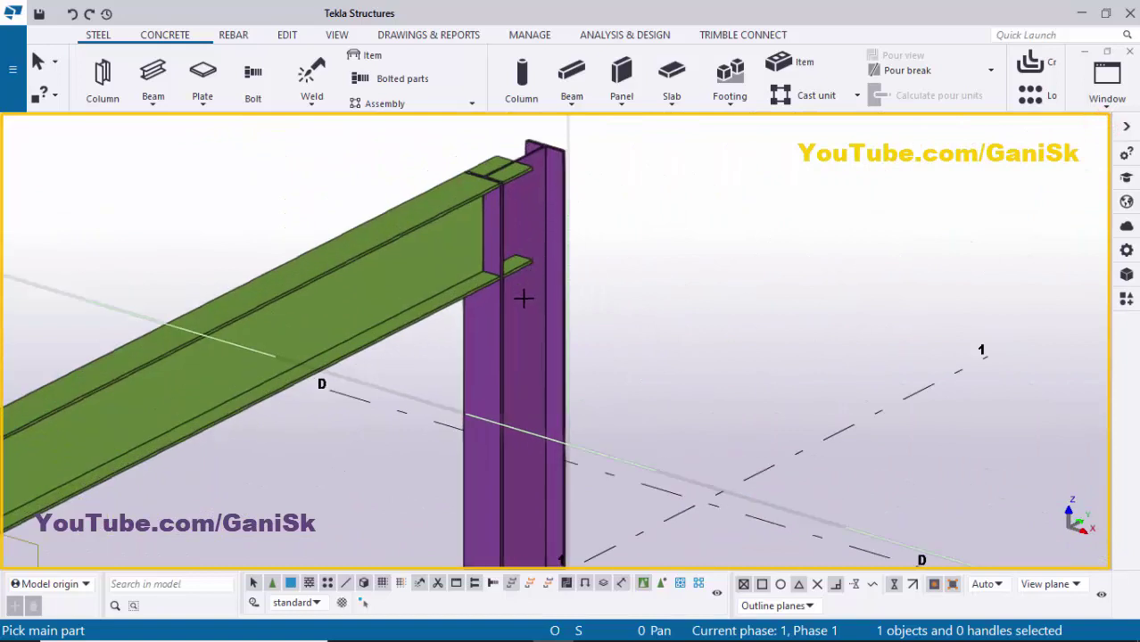
{"action": "left_click", "coordinate": [525, 305]}
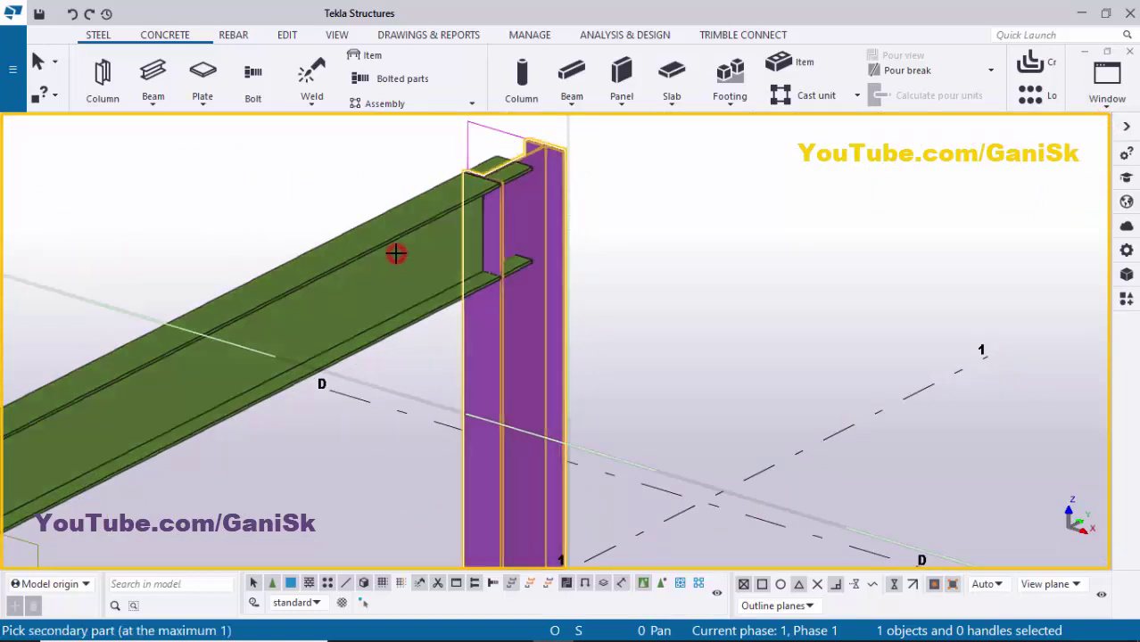
{"action": "left_click", "coordinate": [395, 253]}
{"action": "scroll", "coordinate": [489, 230], "scroll_direction": "up", "scroll_amount": 4}
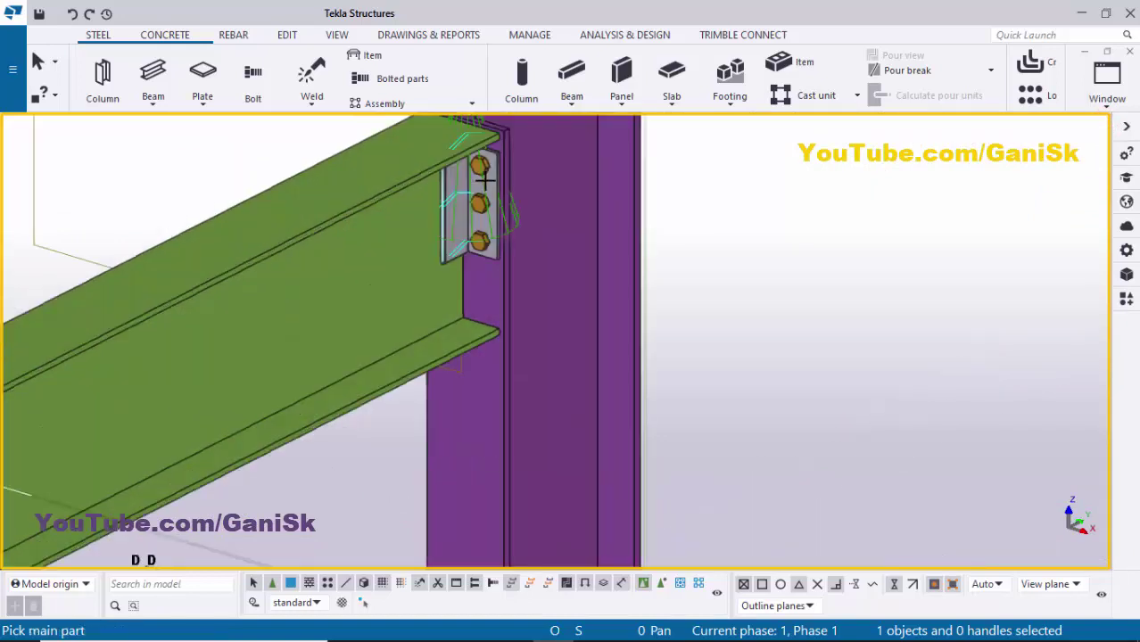
{"action": "scroll", "coordinate": [482, 229], "scroll_direction": "down", "scroll_amount": 4}
{"action": "right_click", "coordinate": [686, 193]}
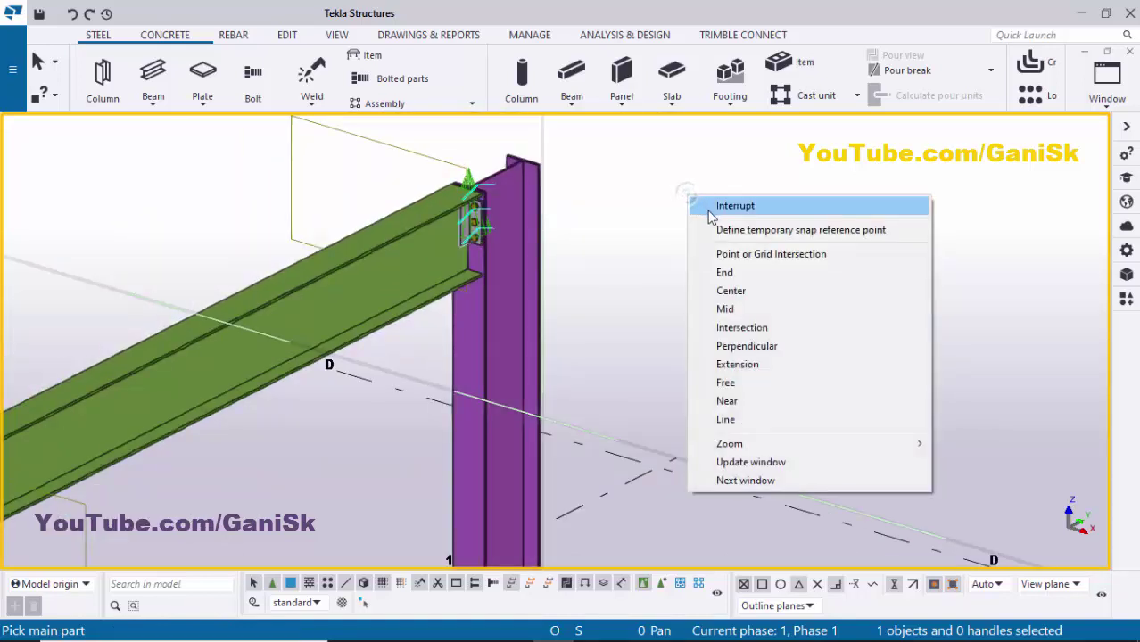
{"action": "left_click", "coordinate": [723, 201]}
{"action": "right_click", "coordinate": [710, 170]}
{"action": "left_click", "coordinate": [767, 269]}
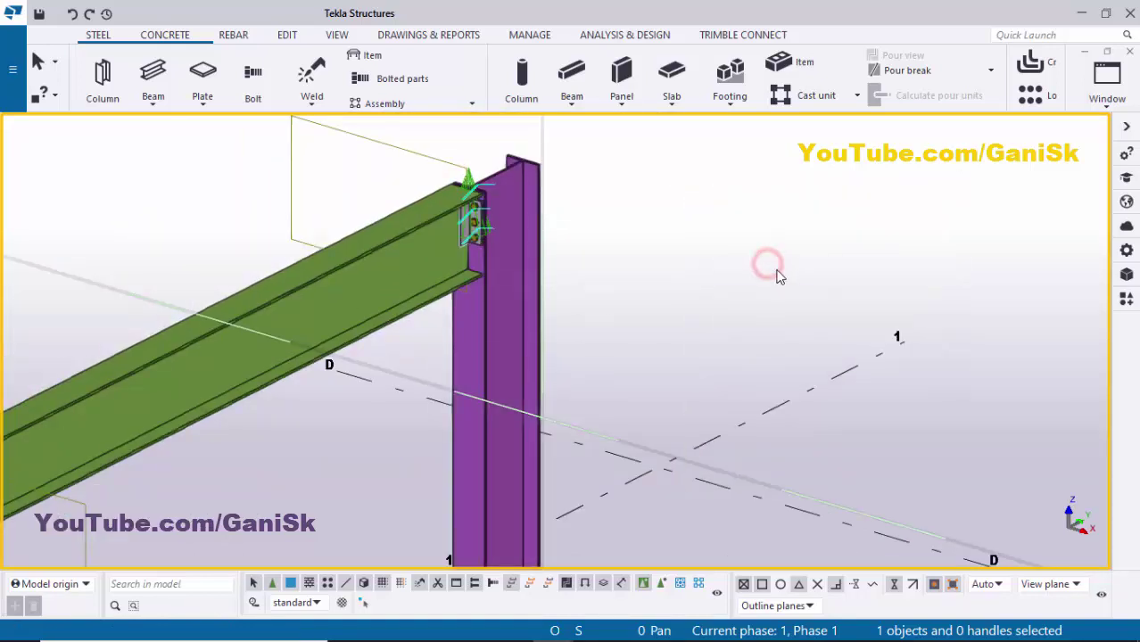
Step: Examine the bolted clip angle connection between the A-2 column and the beam from the opposite side
{"action": "scroll", "coordinate": [534, 324], "scroll_direction": "down", "scroll_amount": 5}
{"action": "scroll", "coordinate": [616, 328], "scroll_direction": "up", "scroll_amount": 3}
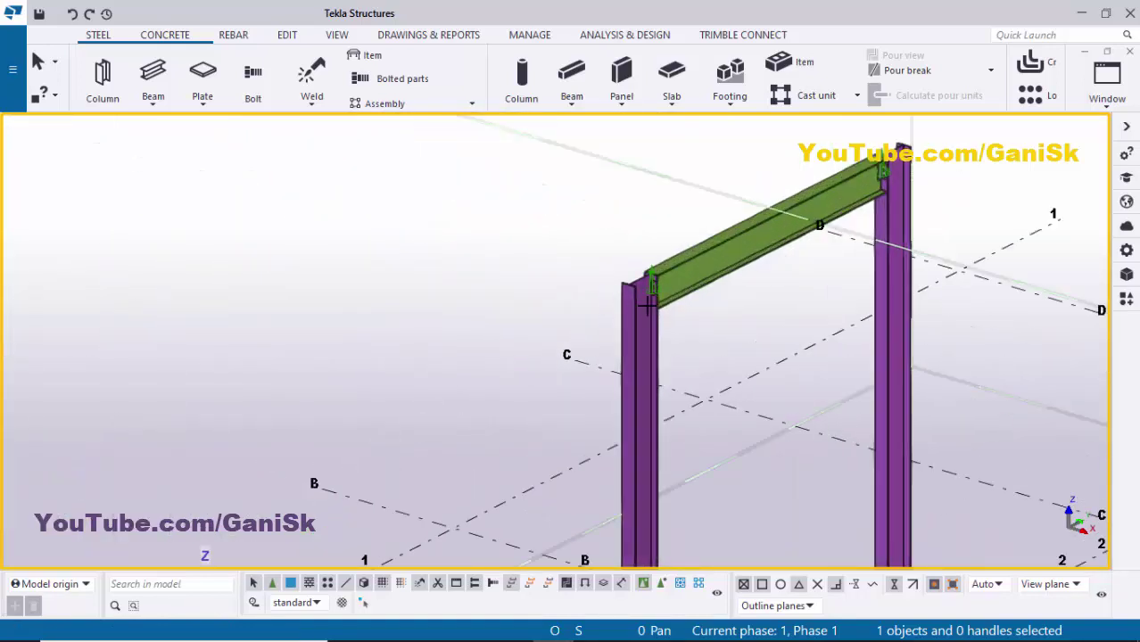
{"action": "middle_click_drag", "start_coordinate": [678, 288], "coordinate": [621, 296], "text": "ctrl"}
{"action": "scroll", "coordinate": [665, 278], "scroll_direction": "up", "scroll_amount": 4}
{"action": "scroll", "coordinate": [594, 292], "scroll_direction": "up", "scroll_amount": 3}
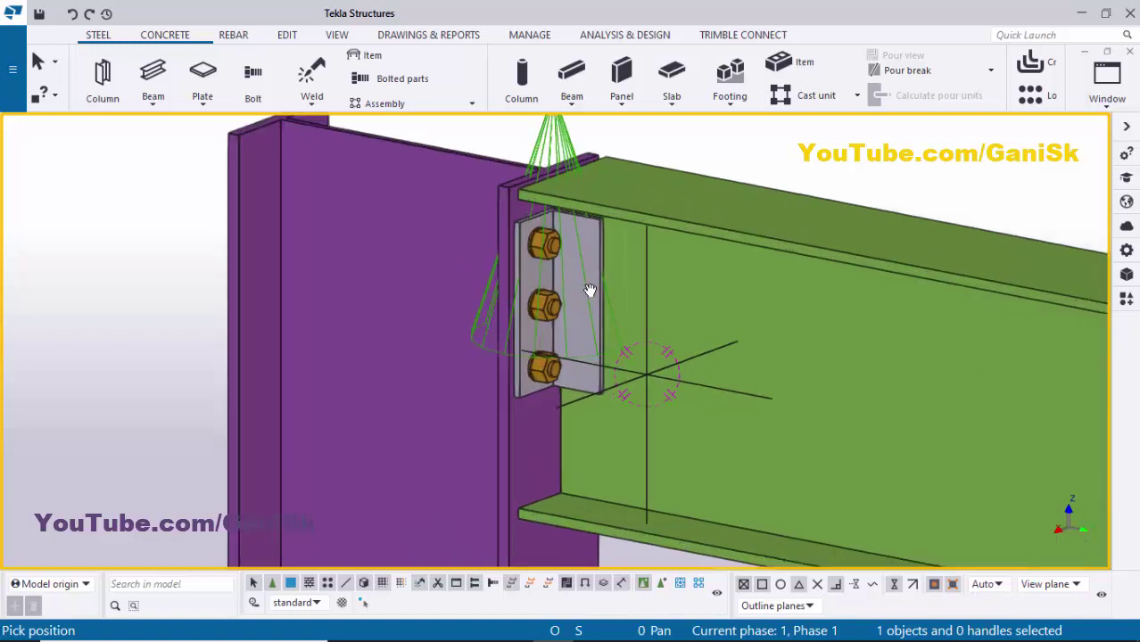
{"action": "scroll", "coordinate": [590, 288], "scroll_direction": "down", "scroll_amount": 2}
{"action": "scroll", "coordinate": [589, 287], "scroll_direction": "up", "scroll_amount": 3}
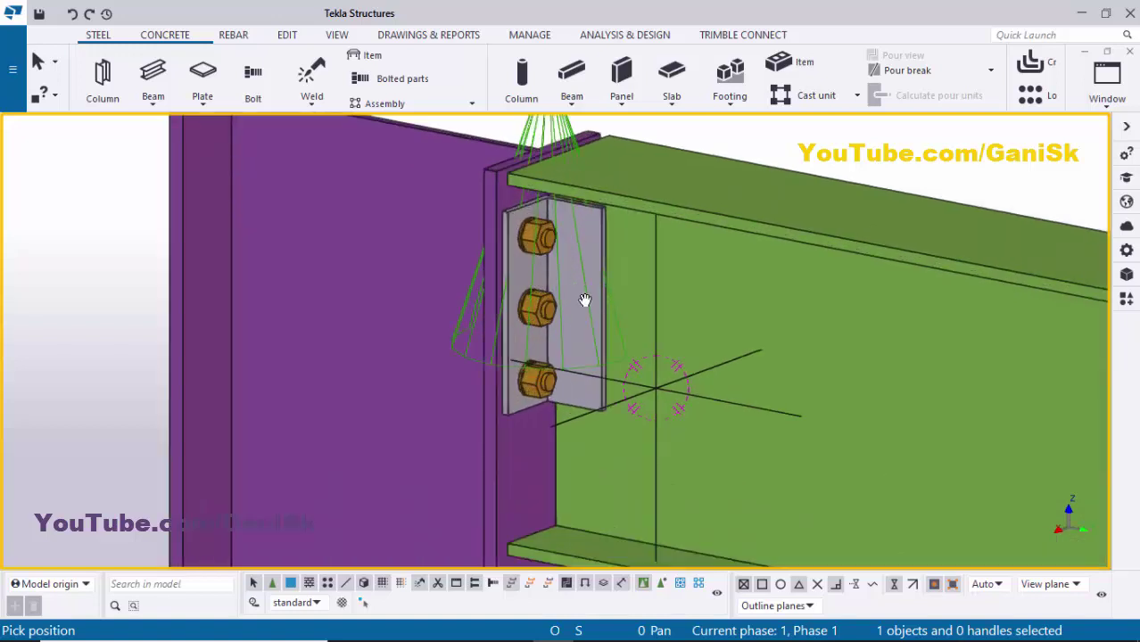
{"action": "scroll", "coordinate": [583, 306], "scroll_direction": "down", "scroll_amount": 4}
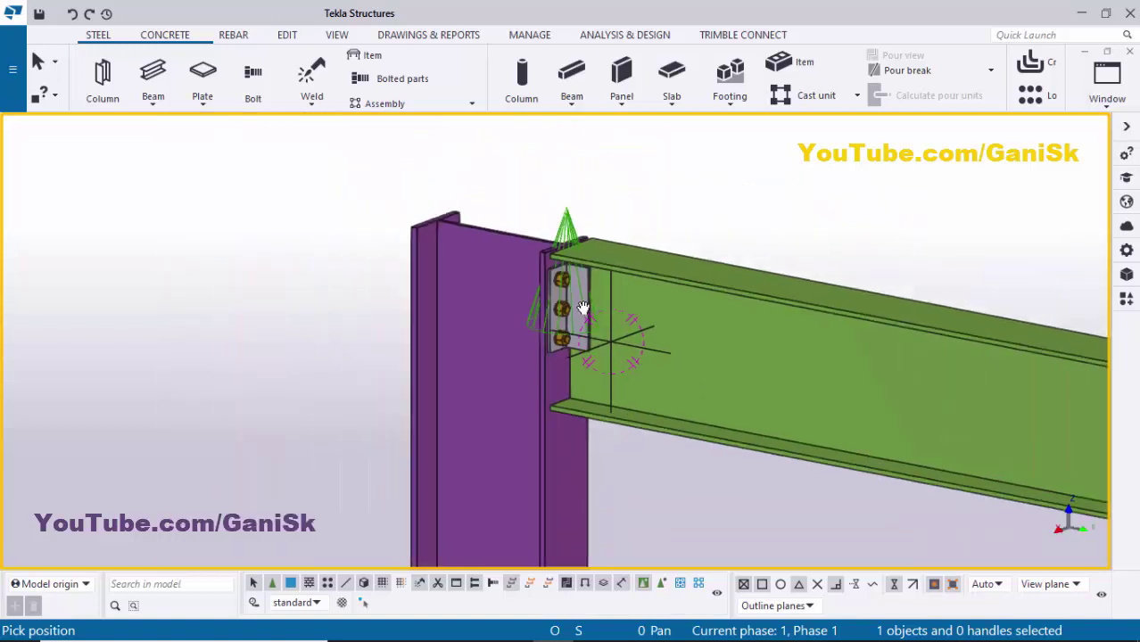
{"action": "scroll", "coordinate": [582, 308], "scroll_direction": "up", "scroll_amount": 1}
{"action": "scroll", "coordinate": [594, 301], "scroll_direction": "up", "scroll_amount": 2}
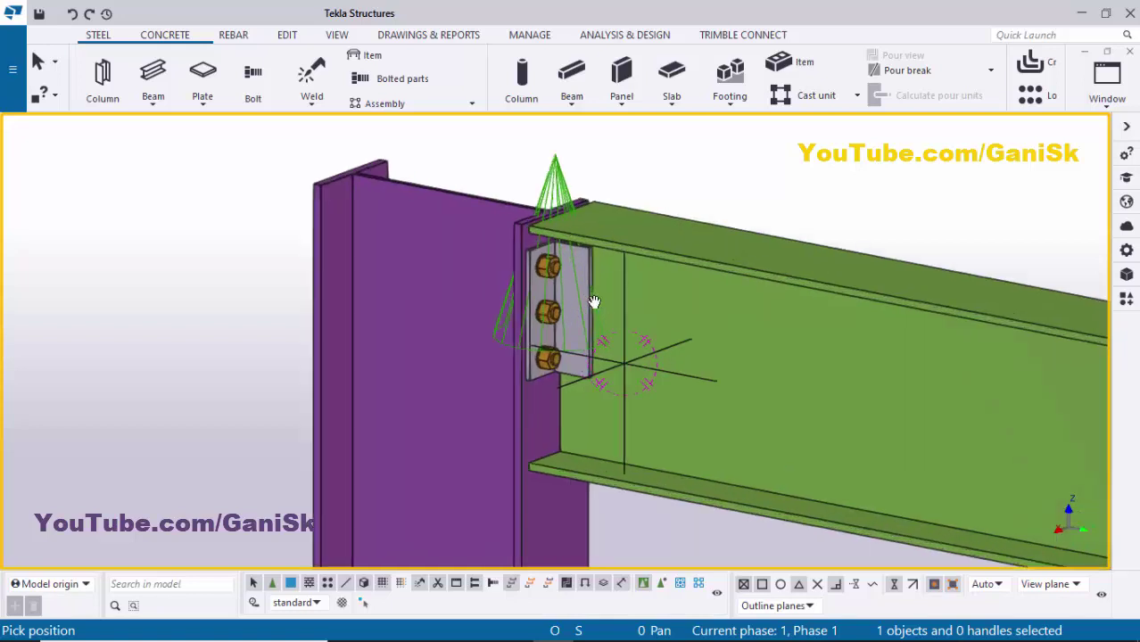
{"action": "scroll", "coordinate": [594, 301], "scroll_direction": "down", "scroll_amount": 5}
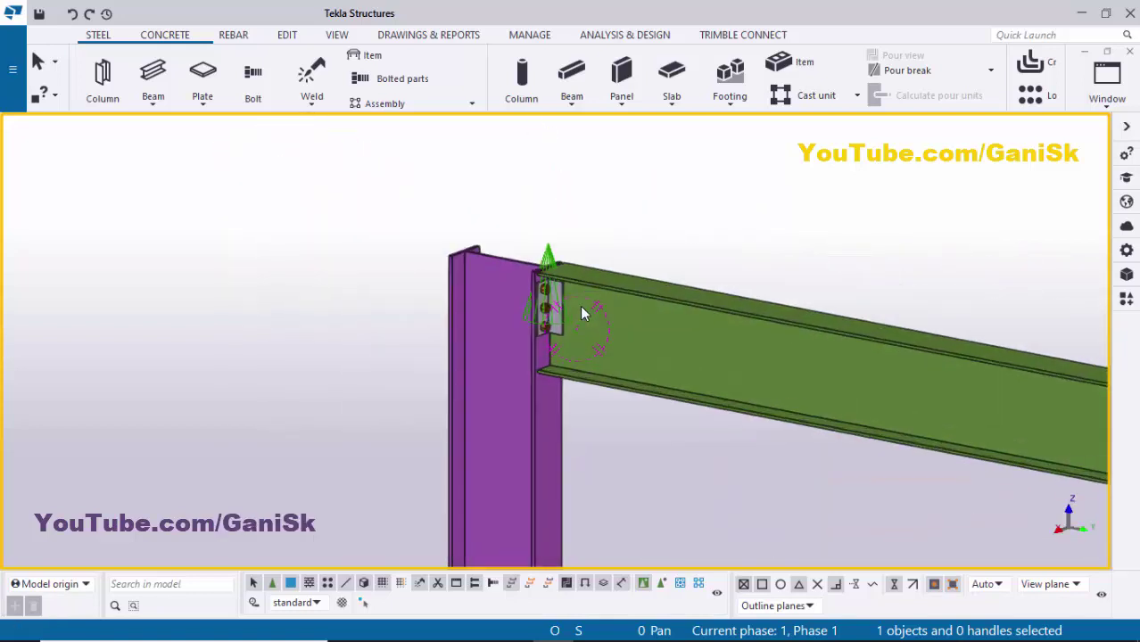
{"action": "scroll", "coordinate": [562, 327], "scroll_direction": "up", "scroll_amount": 3}
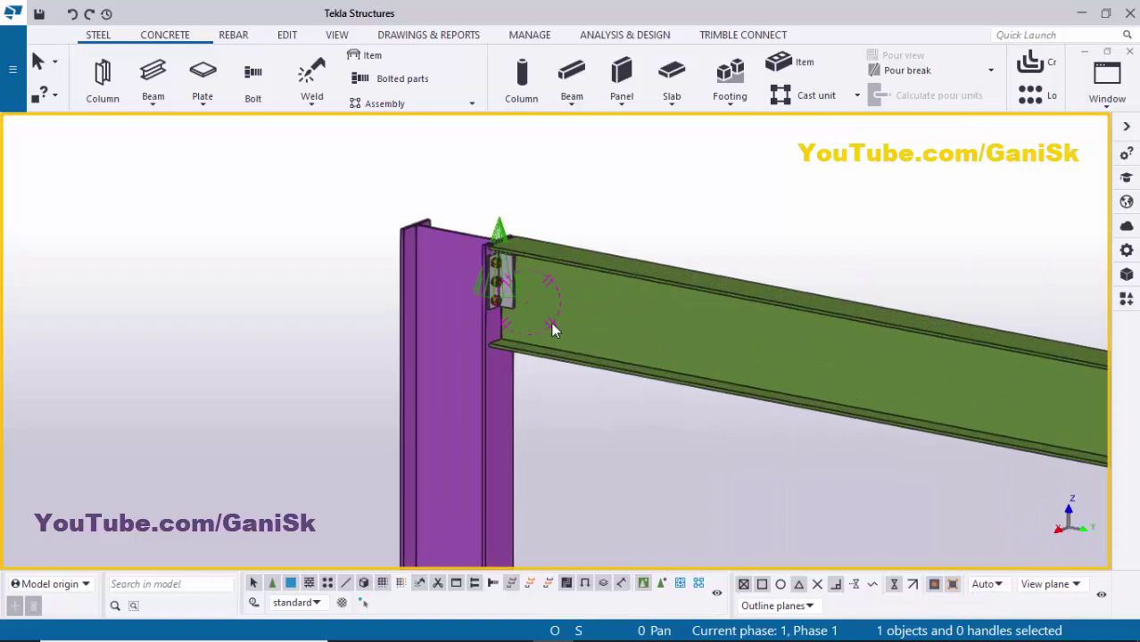
{"action": "scroll", "coordinate": [555, 325], "scroll_direction": "down", "scroll_amount": 3}
{"action": "scroll", "coordinate": [590, 321], "scroll_direction": "up", "scroll_amount": 4}
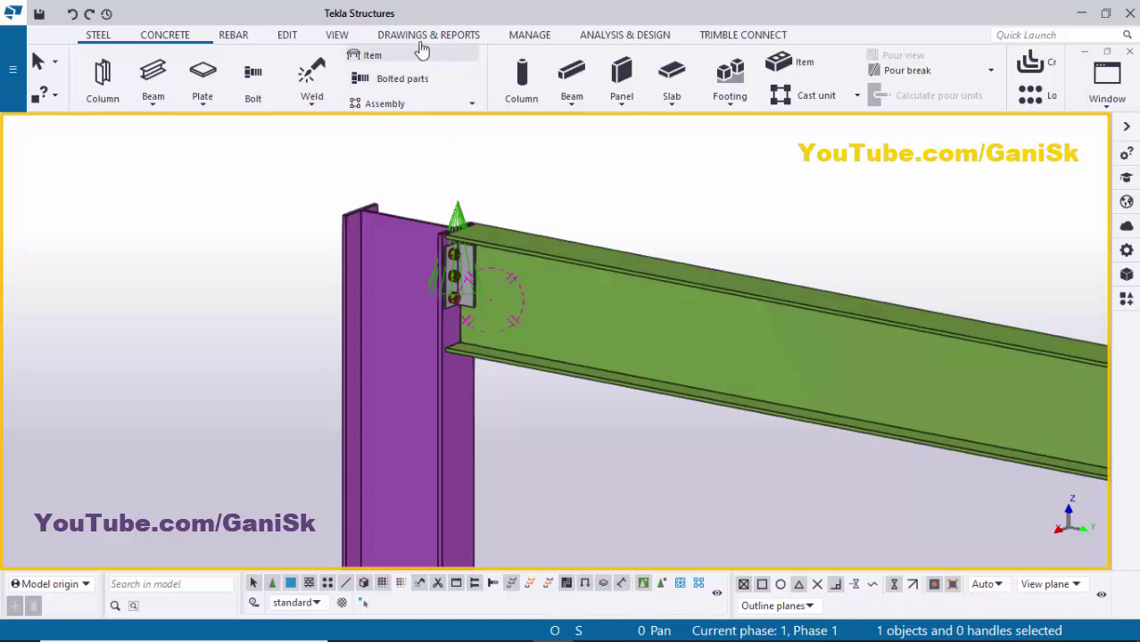
Step: Number the modified objects in the model
{"action": "left_click", "coordinate": [457, 34]}
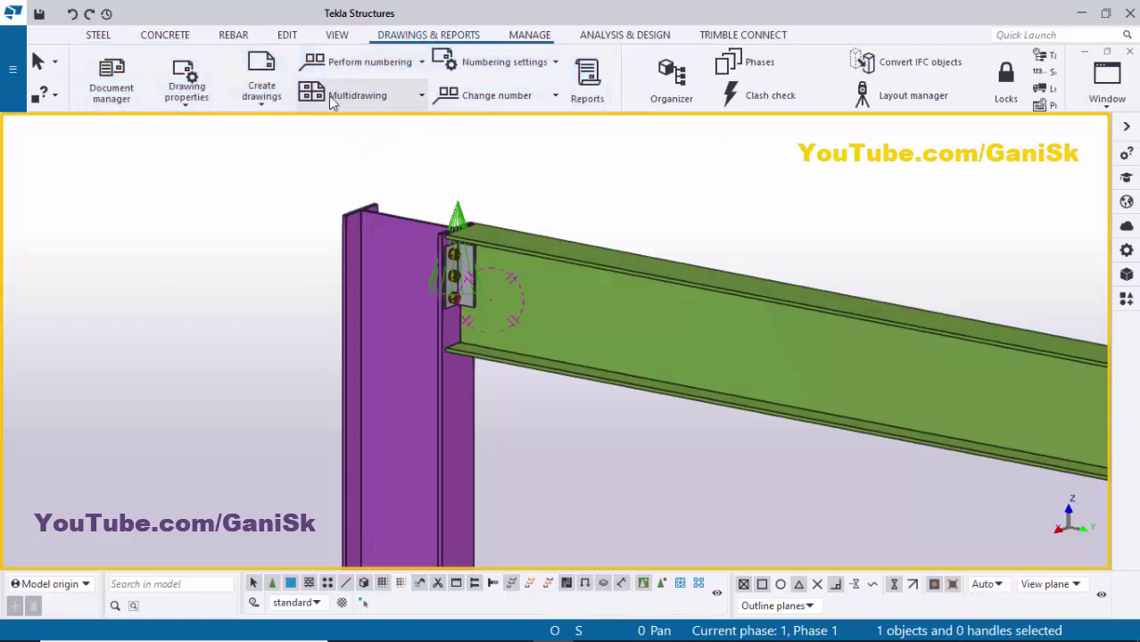
{"action": "left_click", "coordinate": [371, 64]}
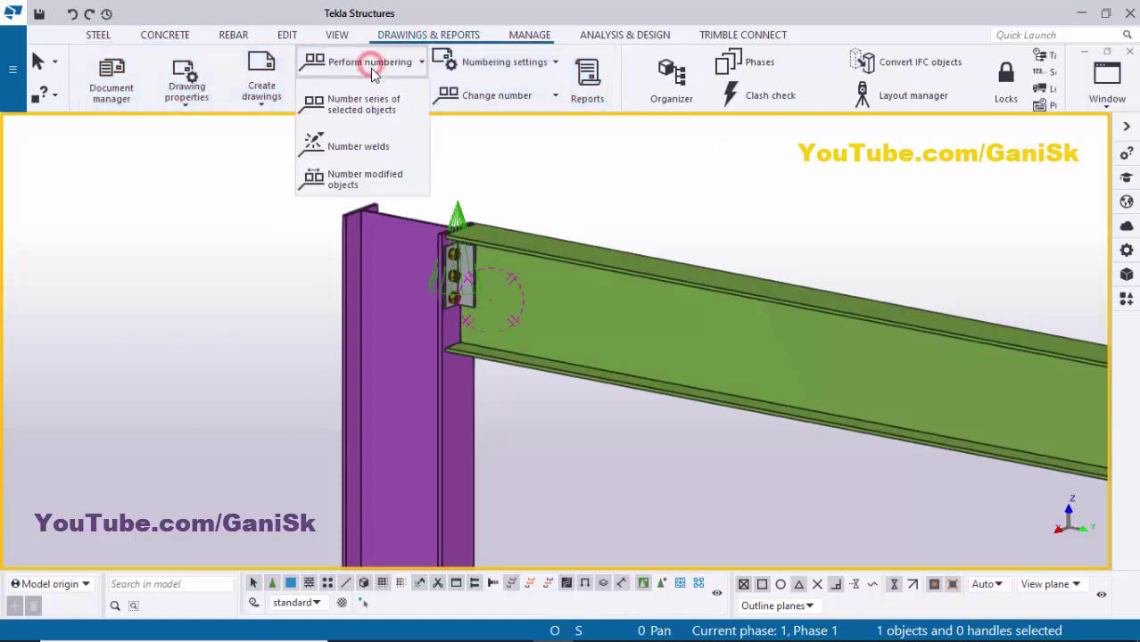
{"action": "left_click", "coordinate": [375, 181]}
{"action": "scroll", "coordinate": [300, 181], "scroll_direction": "down", "scroll_amount": 1}
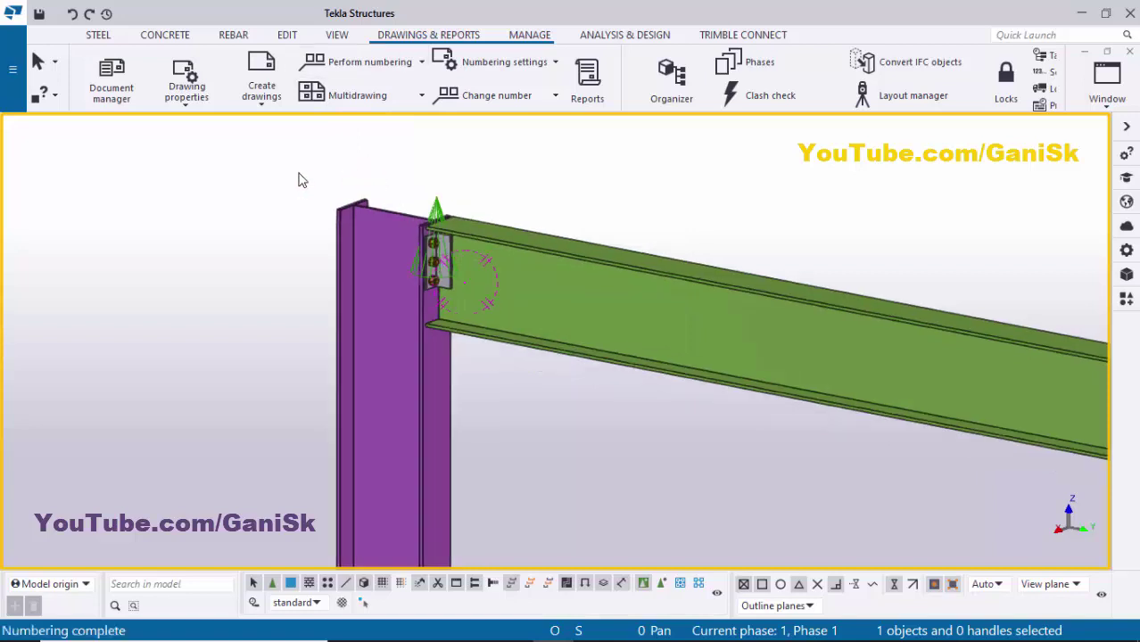
{"action": "scroll", "coordinate": [300, 180], "scroll_direction": "down", "scroll_amount": 3}
{"action": "scroll", "coordinate": [392, 207], "scroll_direction": "up", "scroll_amount": 3}
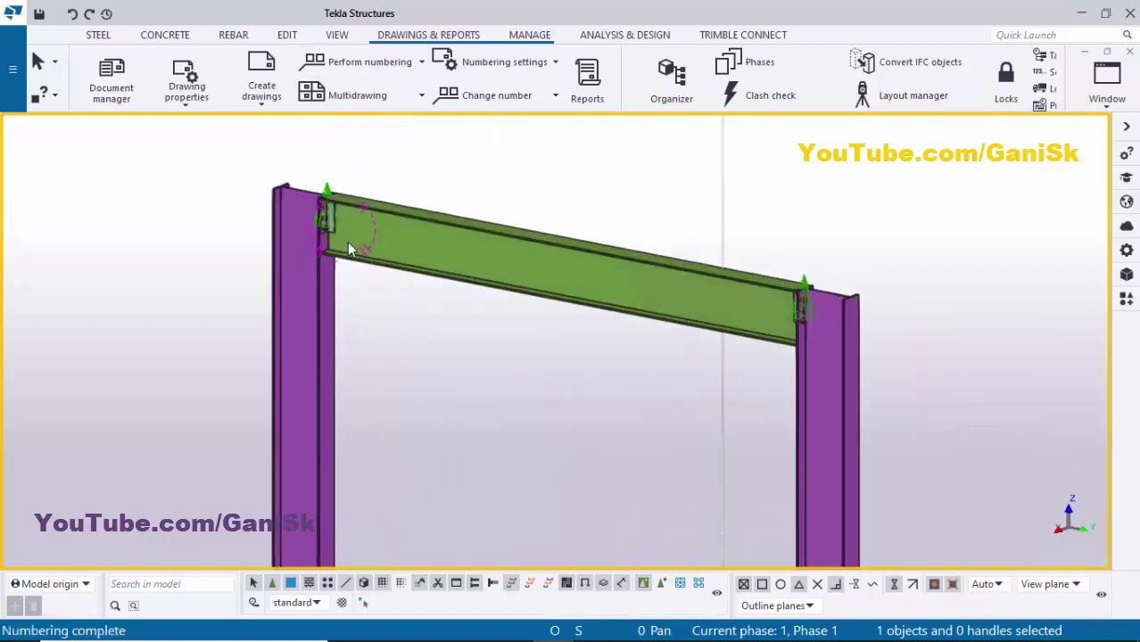
Step: Create an assembly drawing of the beam between the two columns and clear the selection
{"action": "right_click", "coordinate": [526, 246]}
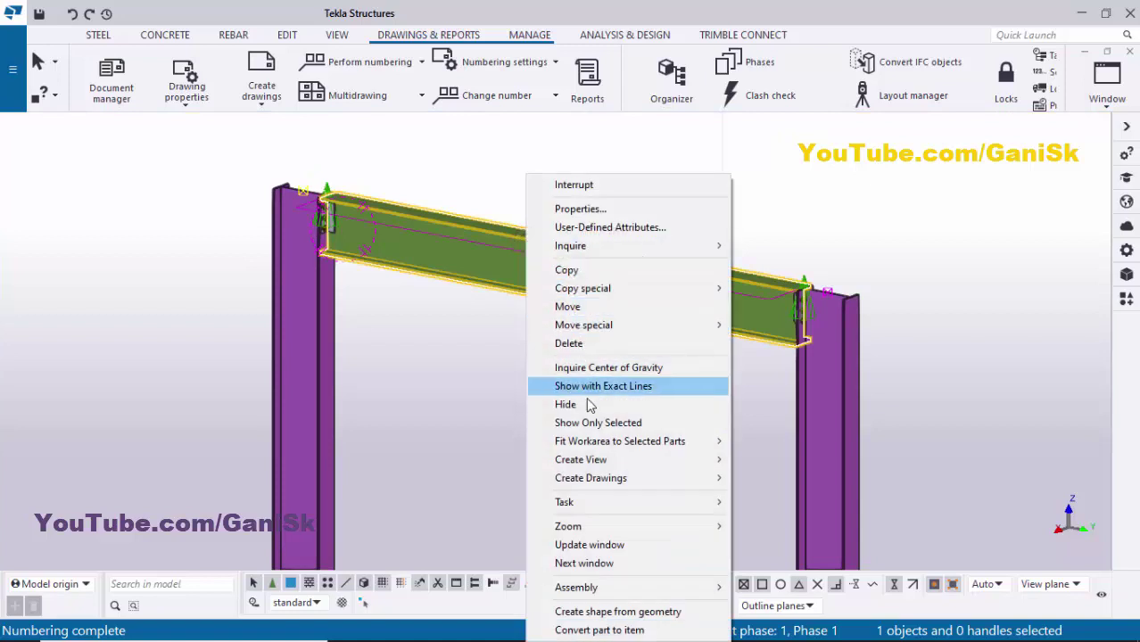
{"action": "left_click", "coordinate": [604, 478]}
{"action": "left_click", "coordinate": [783, 496]}
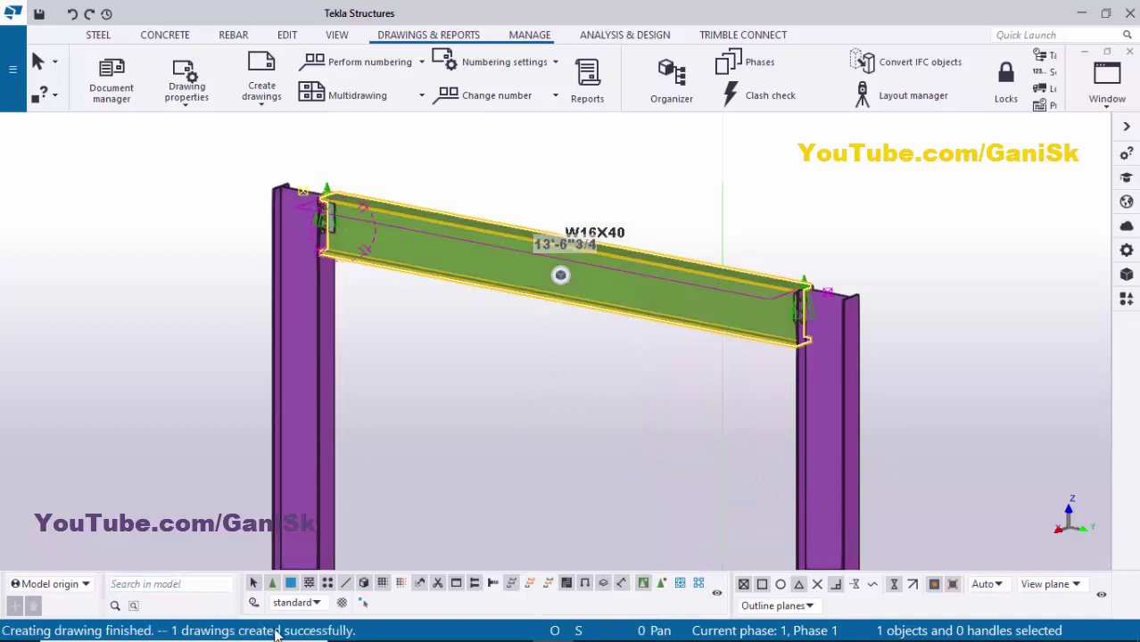
{"action": "left_click", "coordinate": [496, 517]}
{"action": "scroll", "coordinate": [467, 430], "scroll_direction": "down", "scroll_amount": 3}
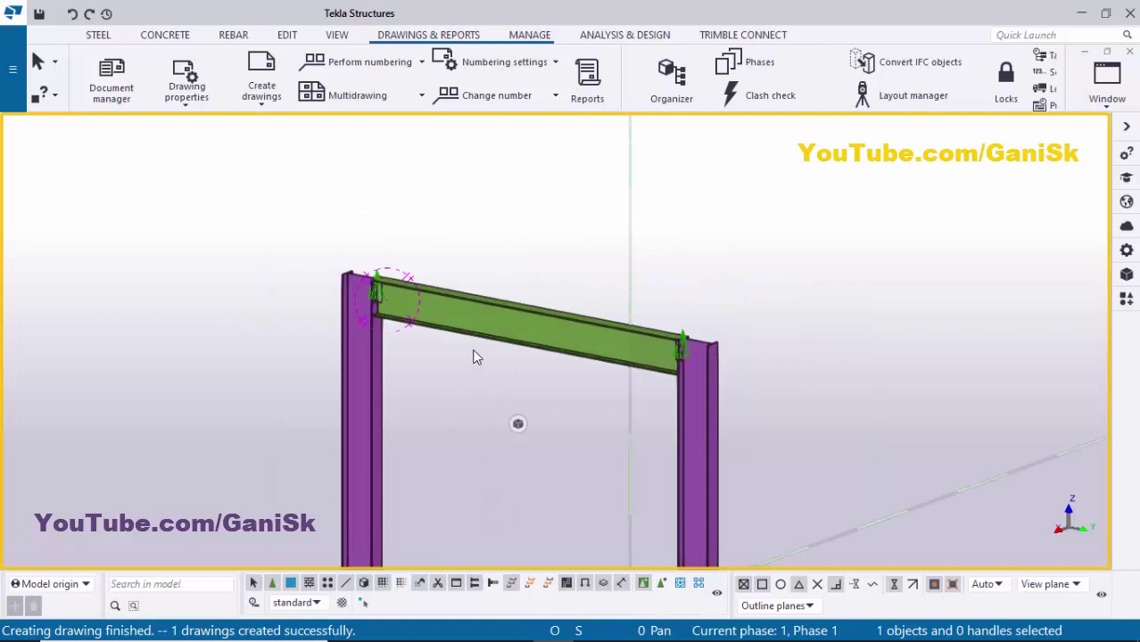
Step: Open the beam's B1 assembly drawing from the document manager, and close the manager
{"action": "key", "text": "ctrl+l"}
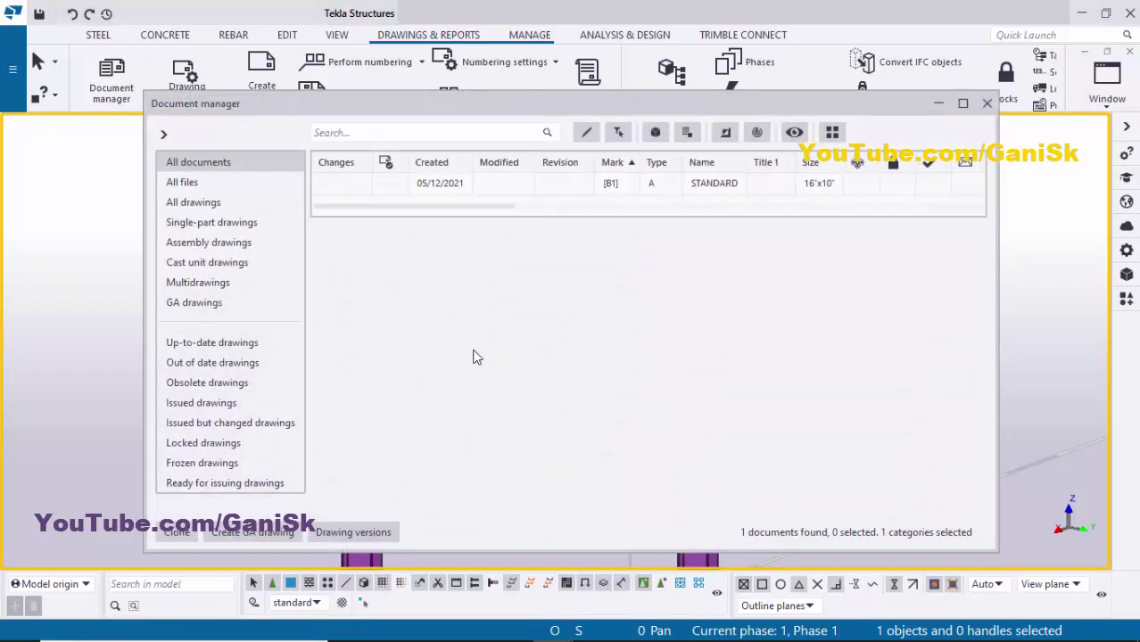
{"action": "left_click", "coordinate": [987, 104]}
{"action": "left_click", "coordinate": [425, 35]}
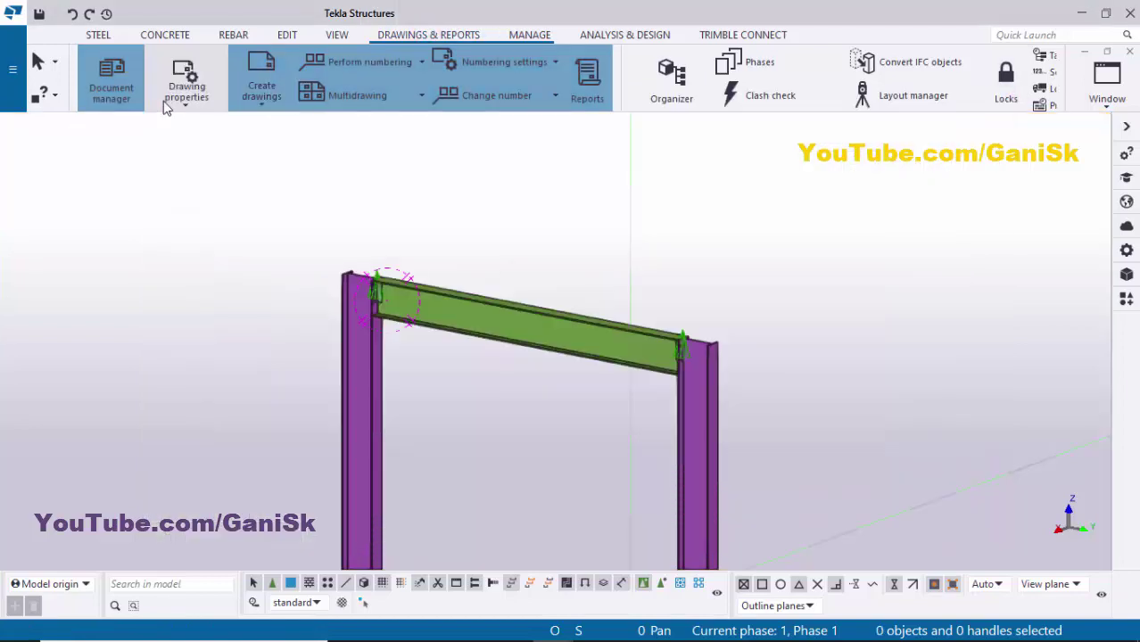
{"action": "left_click", "coordinate": [110, 92]}
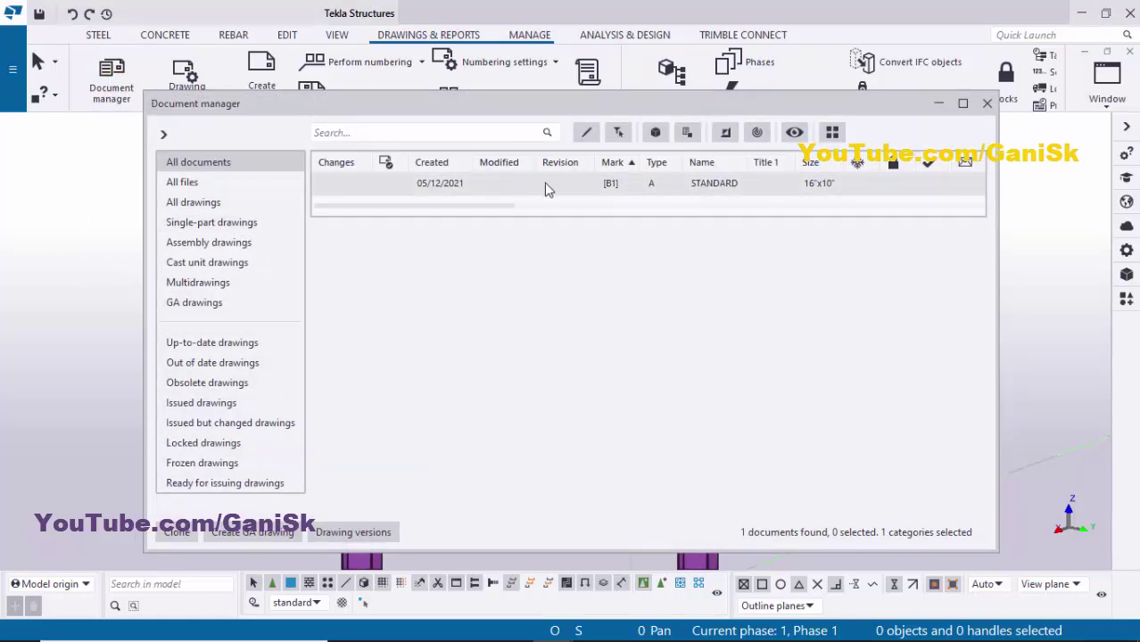
{"action": "double_click", "coordinate": [653, 187]}
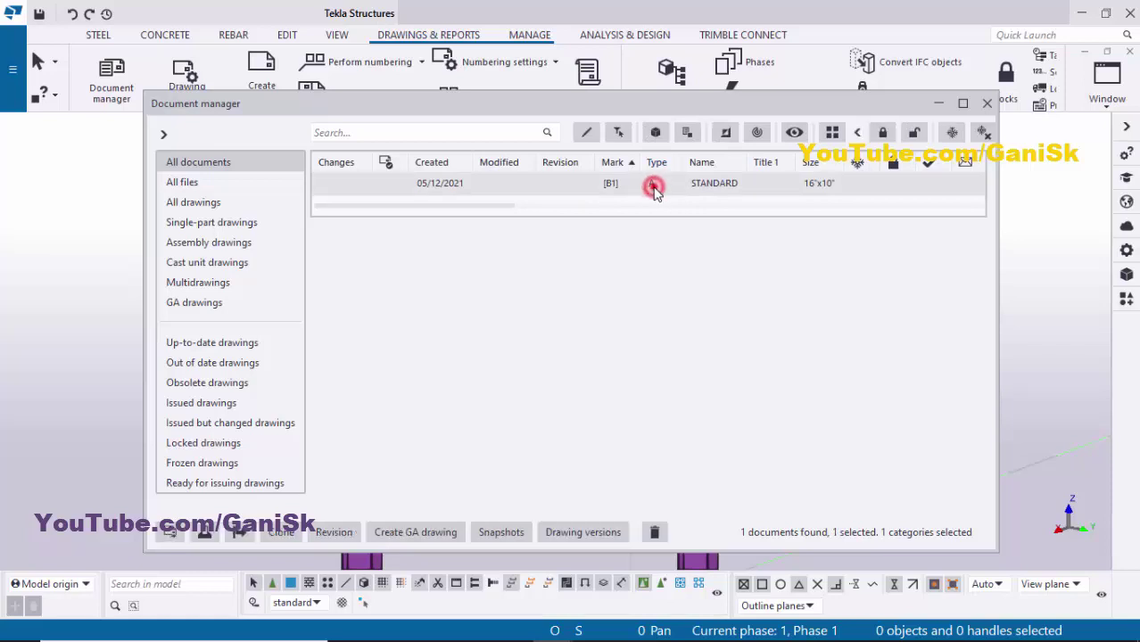
{"action": "left_click", "coordinate": [988, 106]}
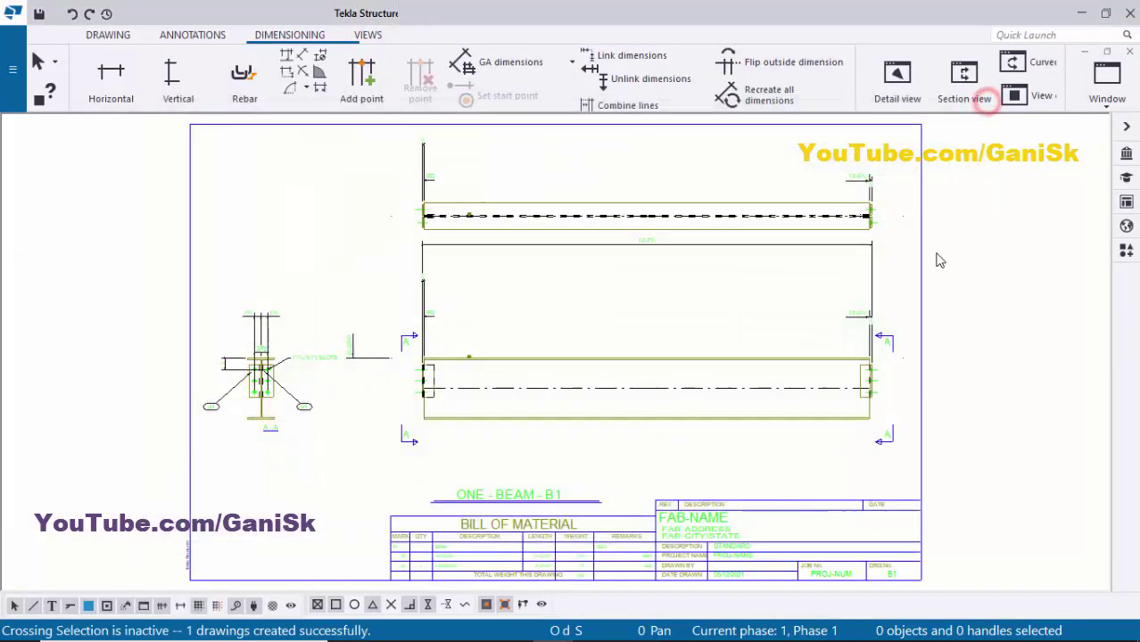
Step: Move the overall length dimension in the beam's front view down closer to the top flange
{"action": "scroll", "coordinate": [640, 381], "scroll_direction": "up", "scroll_amount": 3}
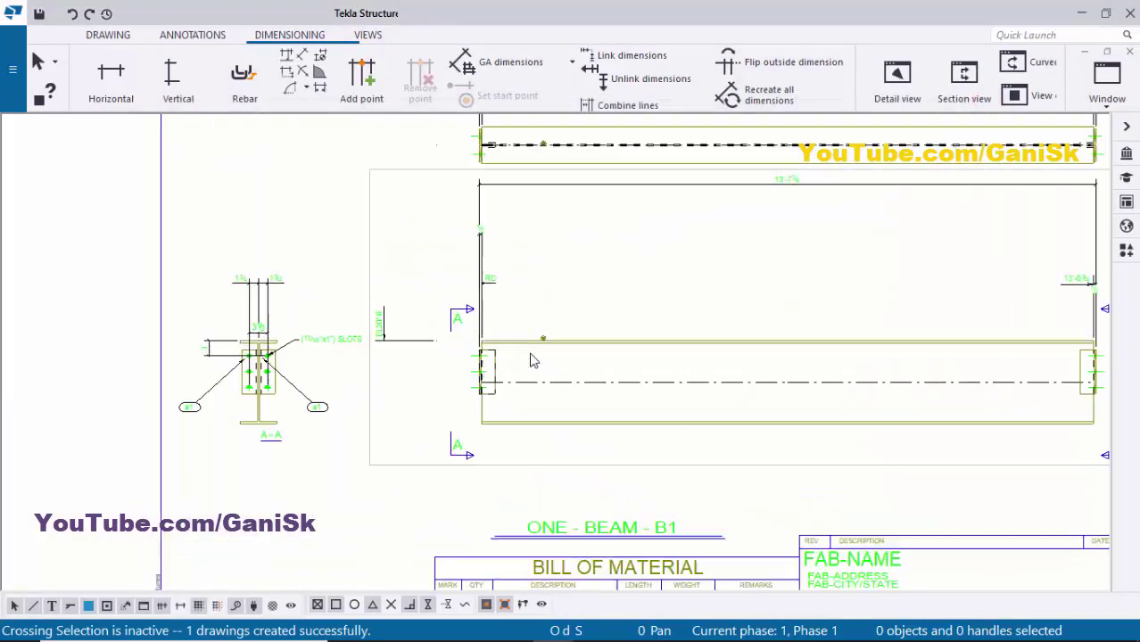
{"action": "scroll", "coordinate": [534, 358], "scroll_direction": "down", "scroll_amount": 2}
{"action": "scroll", "coordinate": [665, 348], "scroll_direction": "up", "scroll_amount": 2}
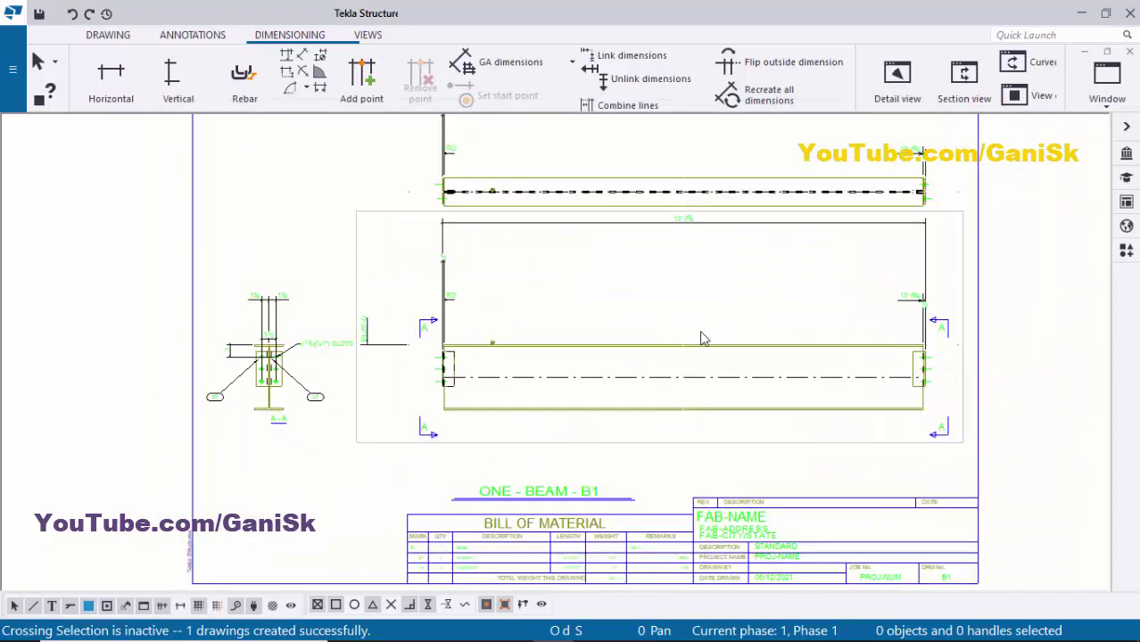
{"action": "scroll", "coordinate": [472, 387], "scroll_direction": "up", "scroll_amount": 2}
{"action": "scroll", "coordinate": [526, 361], "scroll_direction": "down", "scroll_amount": 3}
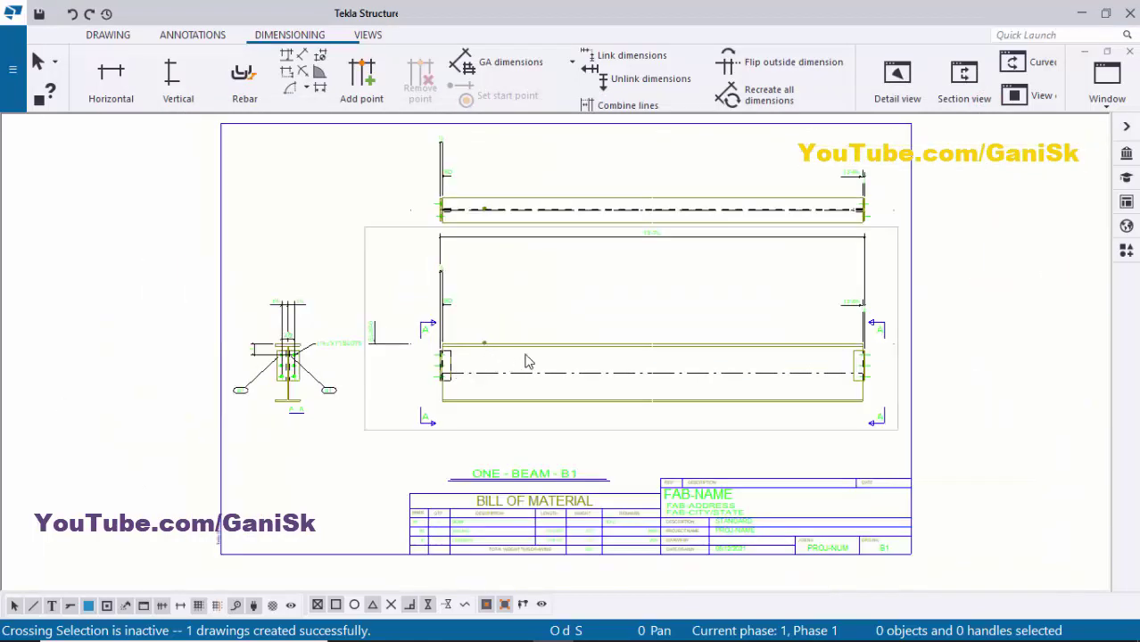
{"action": "scroll", "coordinate": [520, 401], "scroll_direction": "up", "scroll_amount": 1}
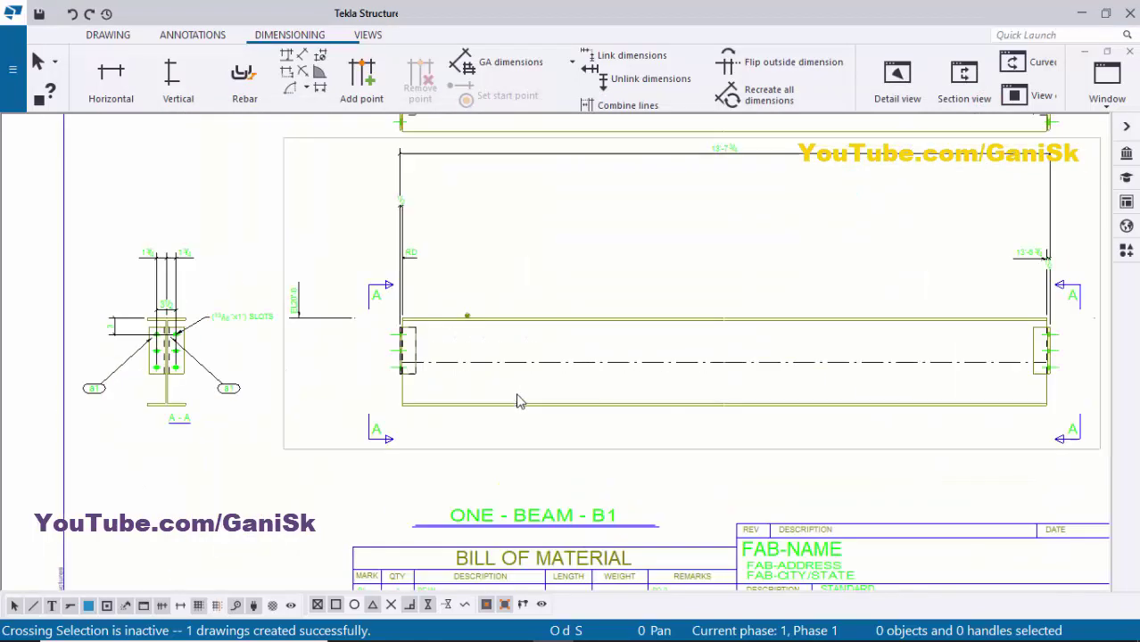
{"action": "left_click", "coordinate": [724, 154]}
{"action": "left_click_drag", "start_coordinate": [727, 154], "coordinate": [685, 279]}
{"action": "scroll", "coordinate": [420, 304], "scroll_direction": "up", "scroll_amount": 2}
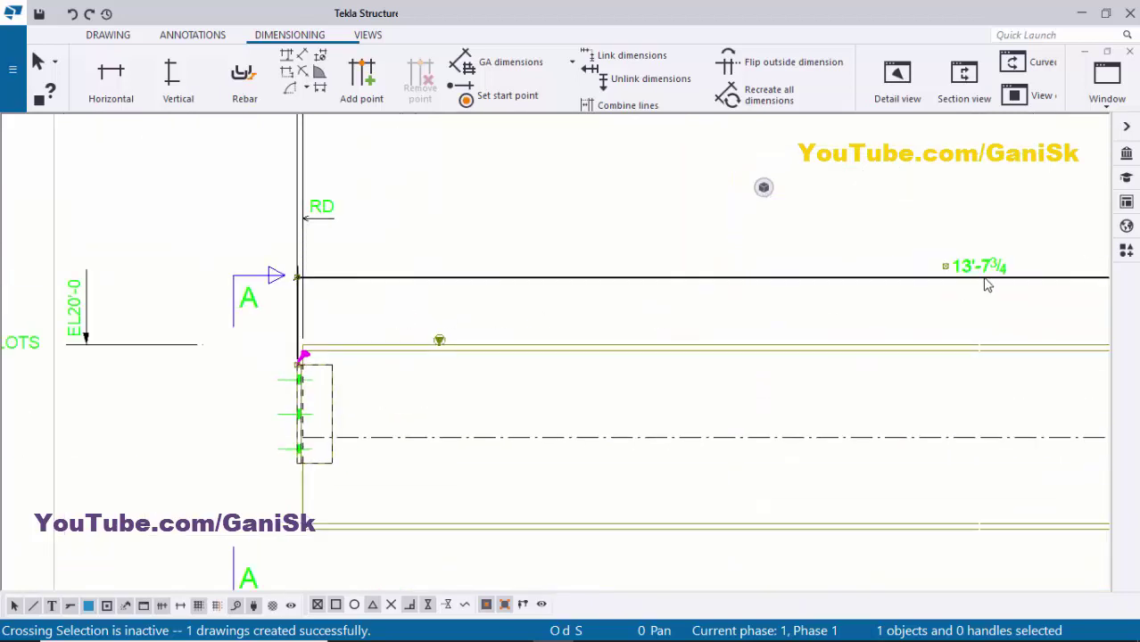
{"action": "scroll", "coordinate": [981, 281], "scroll_direction": "down", "scroll_amount": 1}
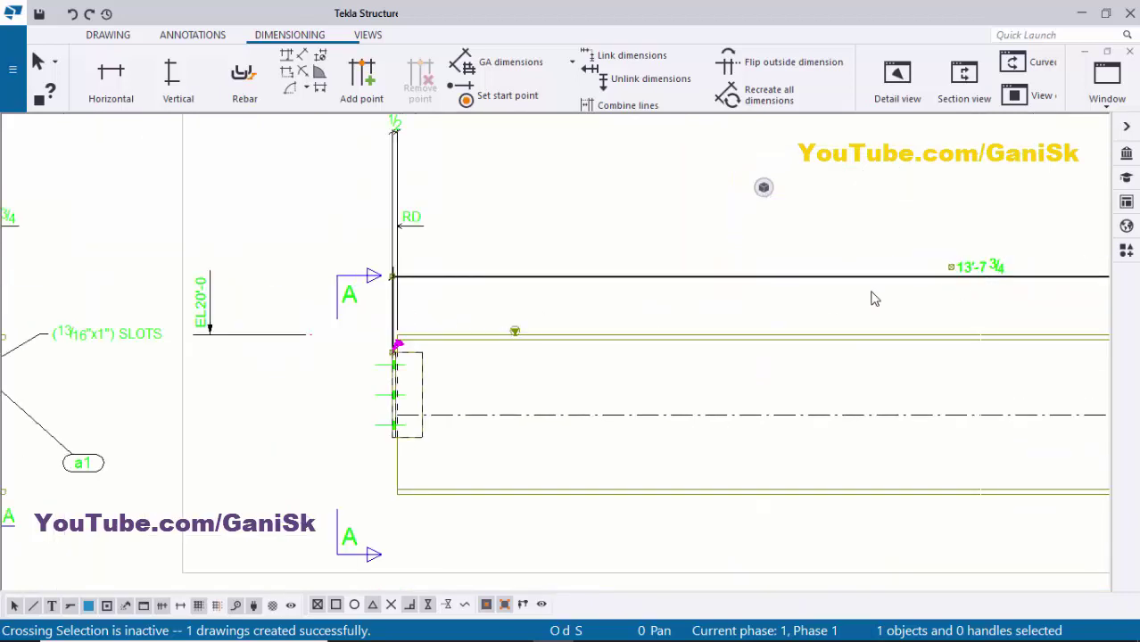
{"action": "scroll", "coordinate": [620, 289], "scroll_direction": "down", "scroll_amount": 1}
{"action": "scroll", "coordinate": [432, 181], "scroll_direction": "up", "scroll_amount": 1}
Step: Move the 1/2 dimension at the beam's left end down near the top flange, and delete it
{"action": "left_click", "coordinate": [429, 143]}
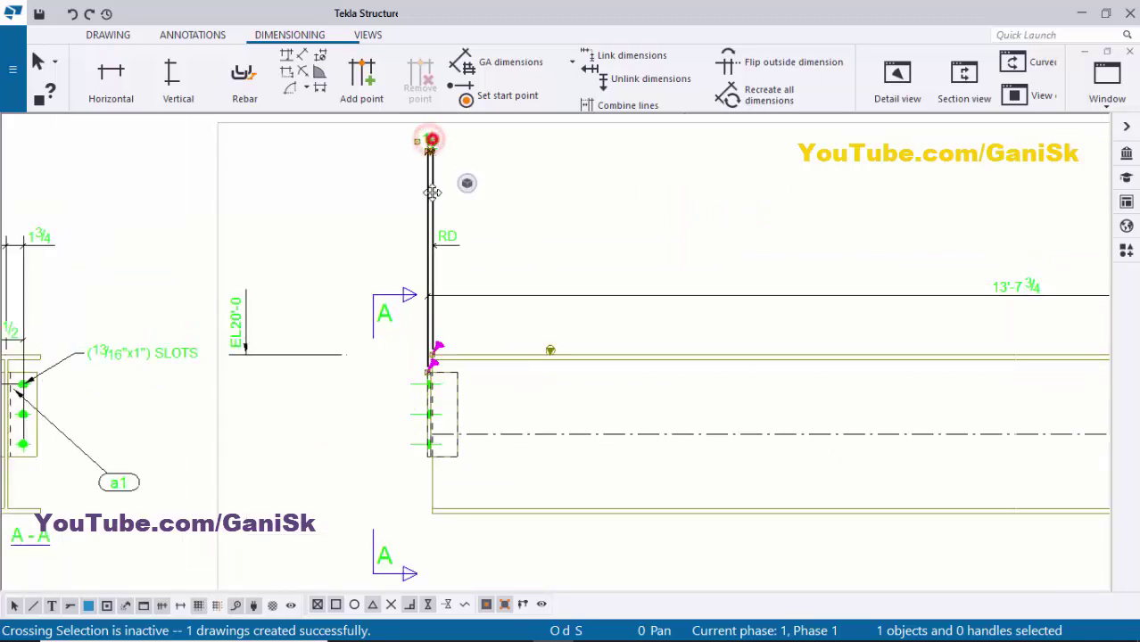
{"action": "left_click_drag", "start_coordinate": [429, 142], "coordinate": [431, 323]}
{"action": "scroll", "coordinate": [431, 322], "scroll_direction": "up", "scroll_amount": 4}
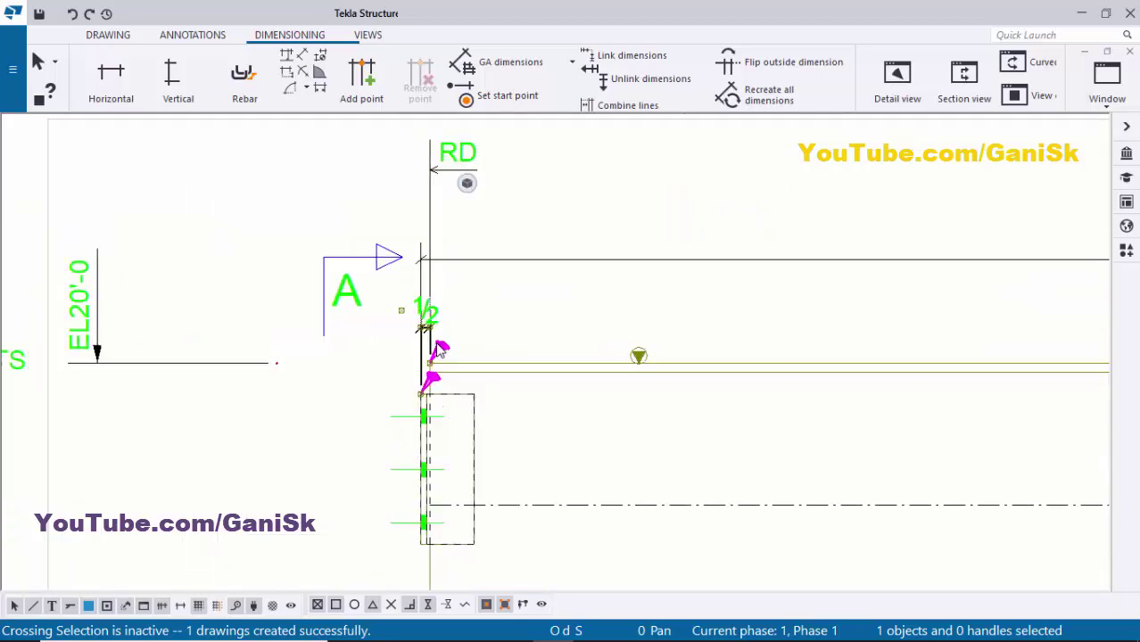
{"action": "left_click", "coordinate": [522, 293]}
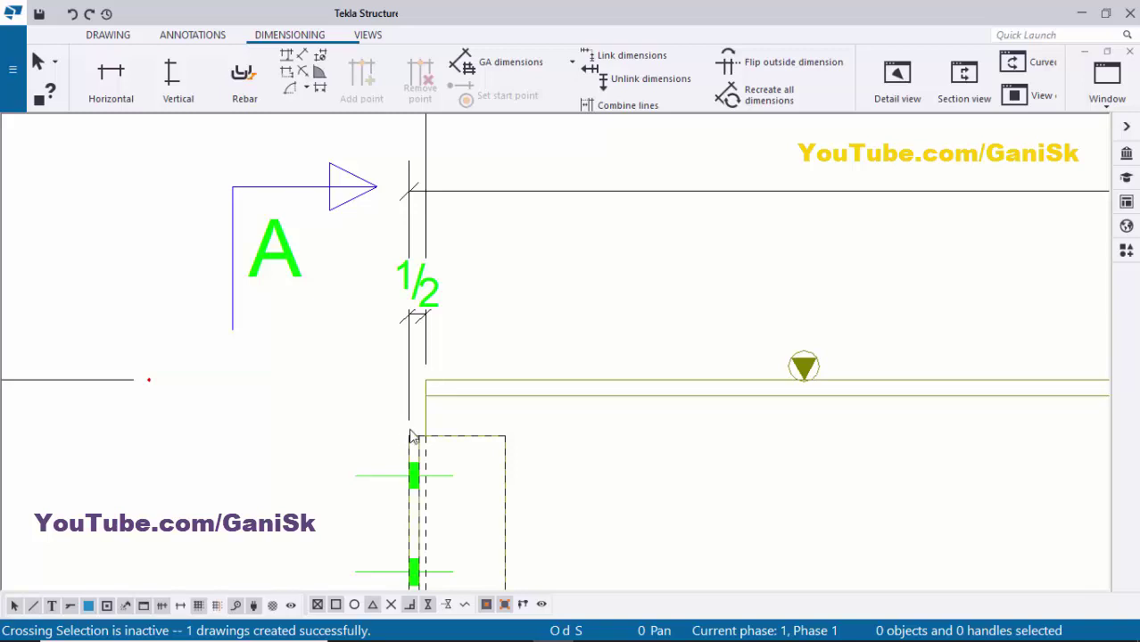
{"action": "scroll", "coordinate": [419, 318], "scroll_direction": "up", "scroll_amount": 1}
{"action": "left_click", "coordinate": [428, 288]}
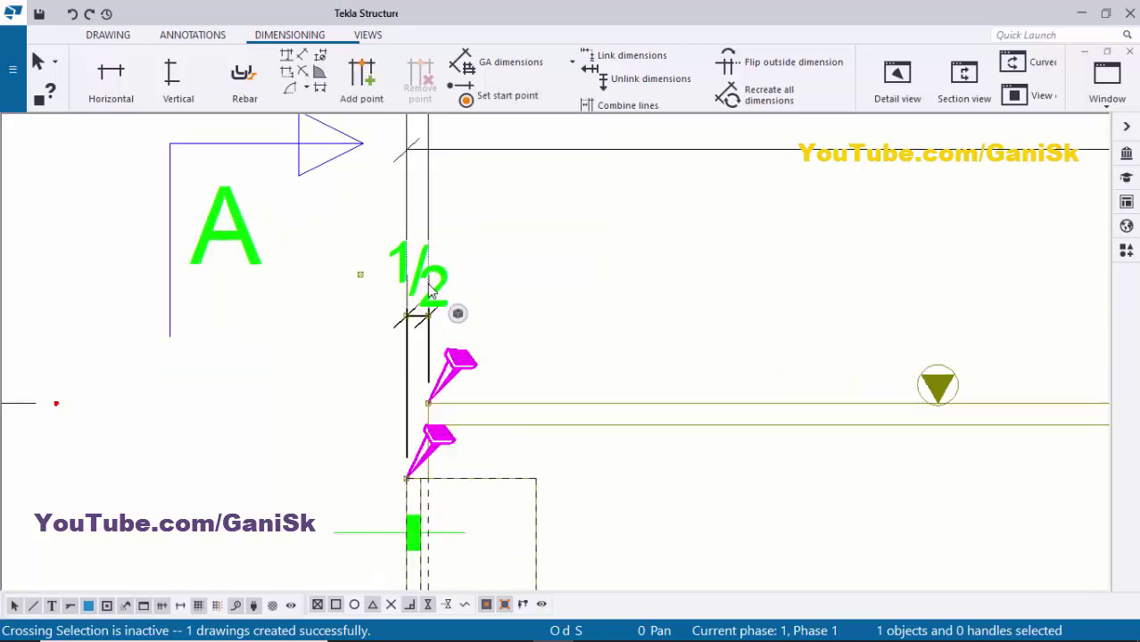
{"action": "key", "text": "Delete"}
{"action": "scroll", "coordinate": [445, 282], "scroll_direction": "down", "scroll_amount": 4}
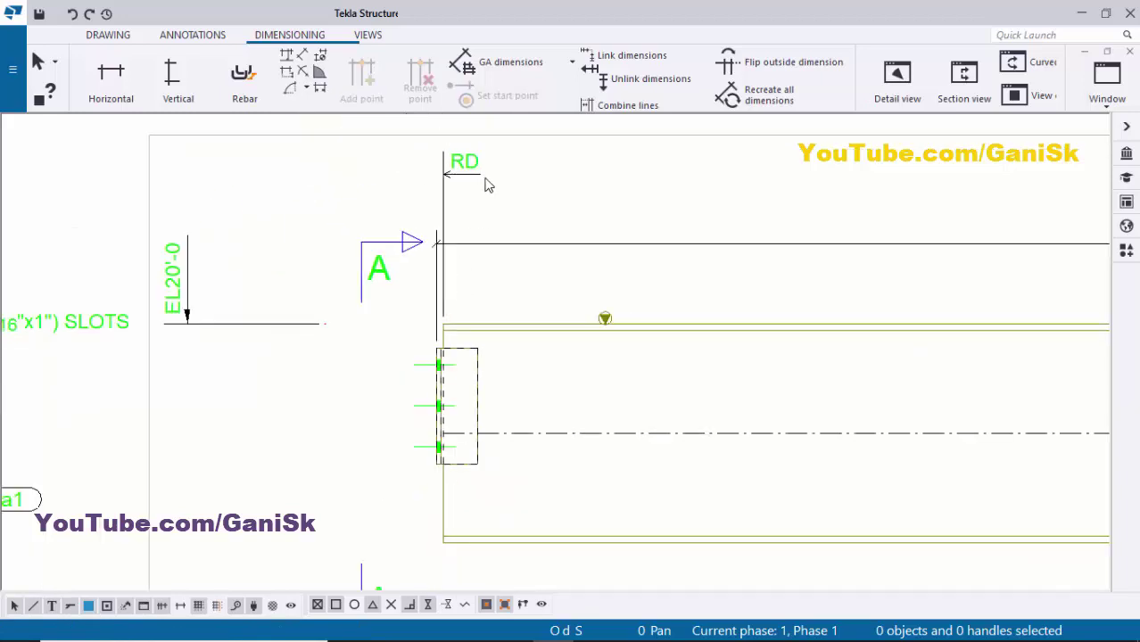
Step: Move the RD running dimension in the front view down between the overall dimension and the top flange
{"action": "left_click", "coordinate": [469, 176]}
{"action": "left_click_drag", "start_coordinate": [471, 182], "coordinate": [469, 300]}
{"action": "scroll", "coordinate": [428, 330], "scroll_direction": "down", "scroll_amount": 6}
{"action": "scroll", "coordinate": [843, 330], "scroll_direction": "up", "scroll_amount": 7}
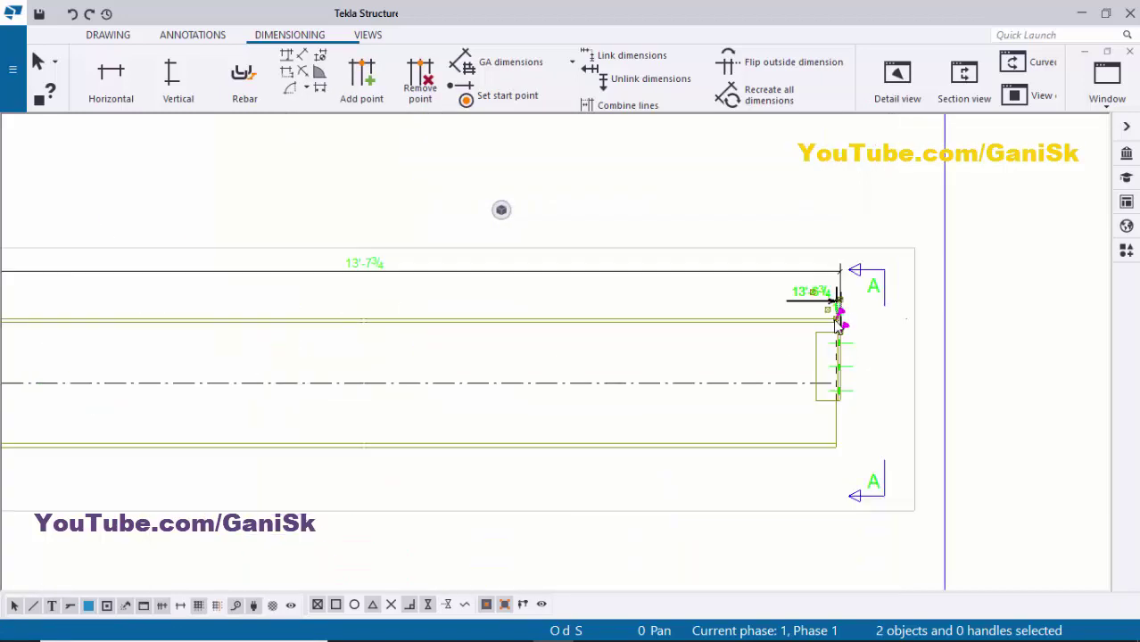
{"action": "scroll", "coordinate": [843, 330], "scroll_direction": "down", "scroll_amount": 6}
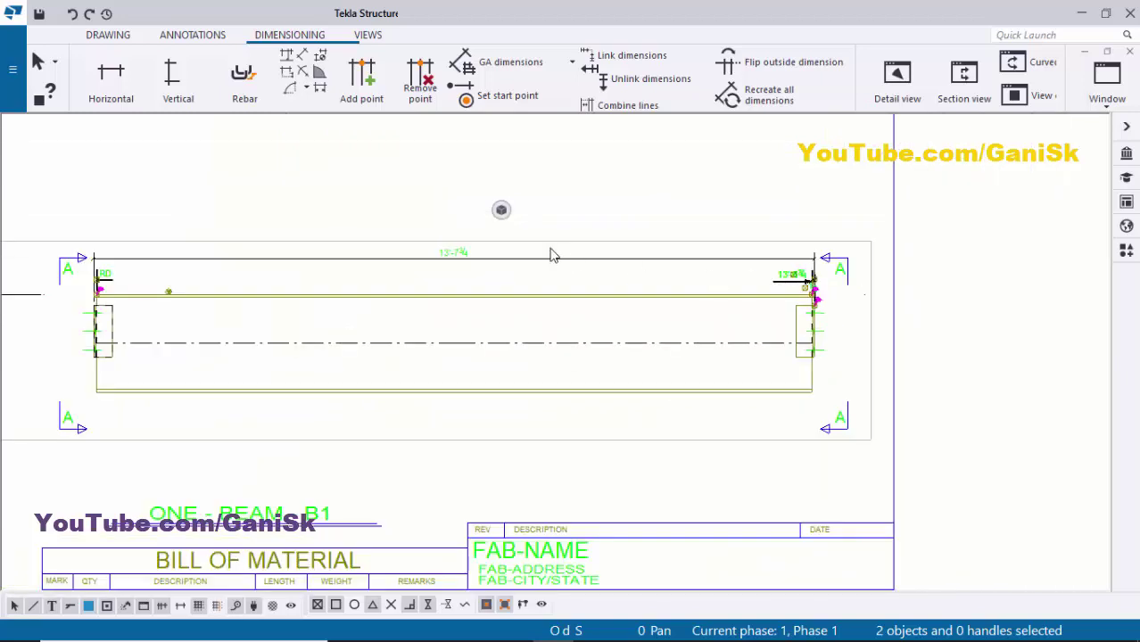
{"action": "left_click", "coordinate": [590, 197]}
Step: Add a part mark to the beam's top flange in the front view
{"action": "scroll", "coordinate": [257, 276], "scroll_direction": "down", "scroll_amount": 3}
{"action": "scroll", "coordinate": [219, 282], "scroll_direction": "up", "scroll_amount": 3}
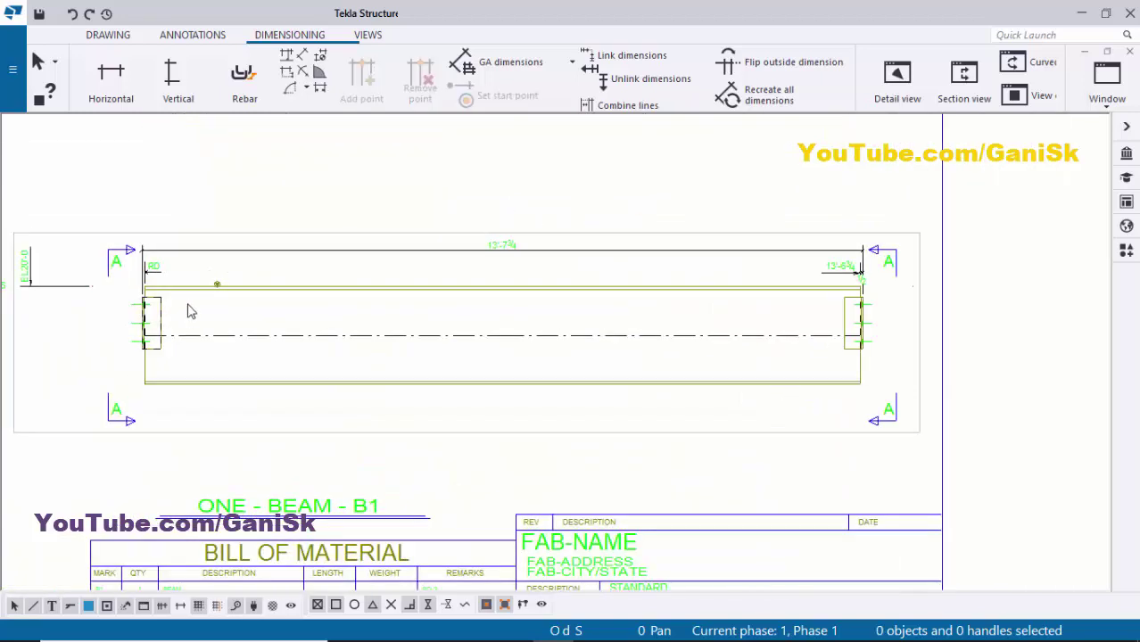
{"action": "scroll", "coordinate": [173, 345], "scroll_direction": "down", "scroll_amount": 3}
{"action": "scroll", "coordinate": [173, 346], "scroll_direction": "up", "scroll_amount": 4}
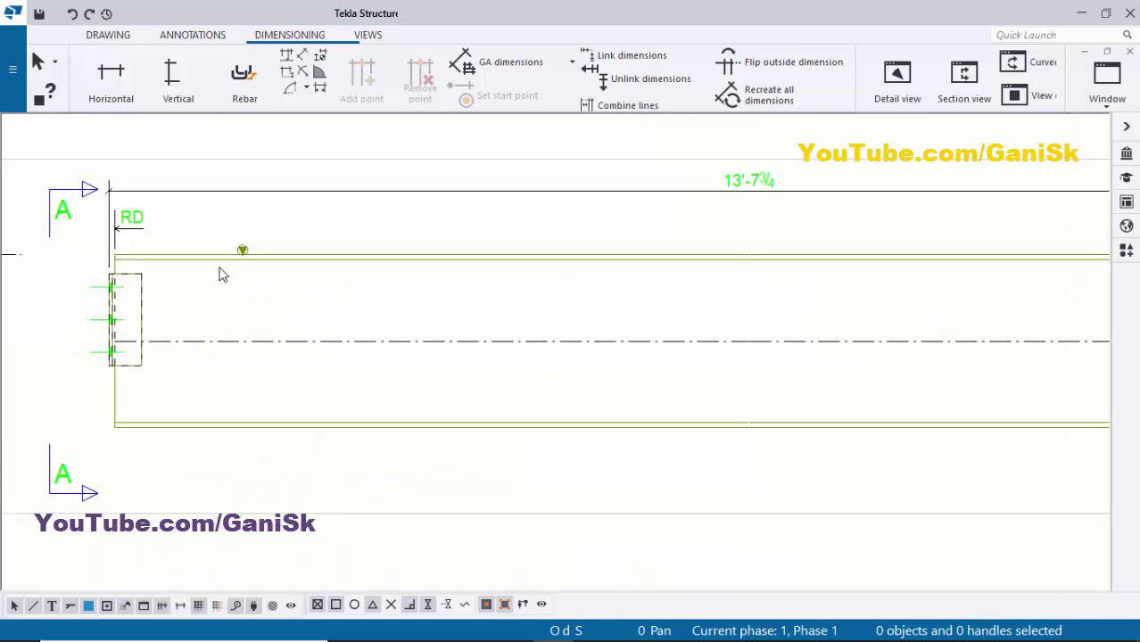
{"action": "right_click", "coordinate": [328, 265]}
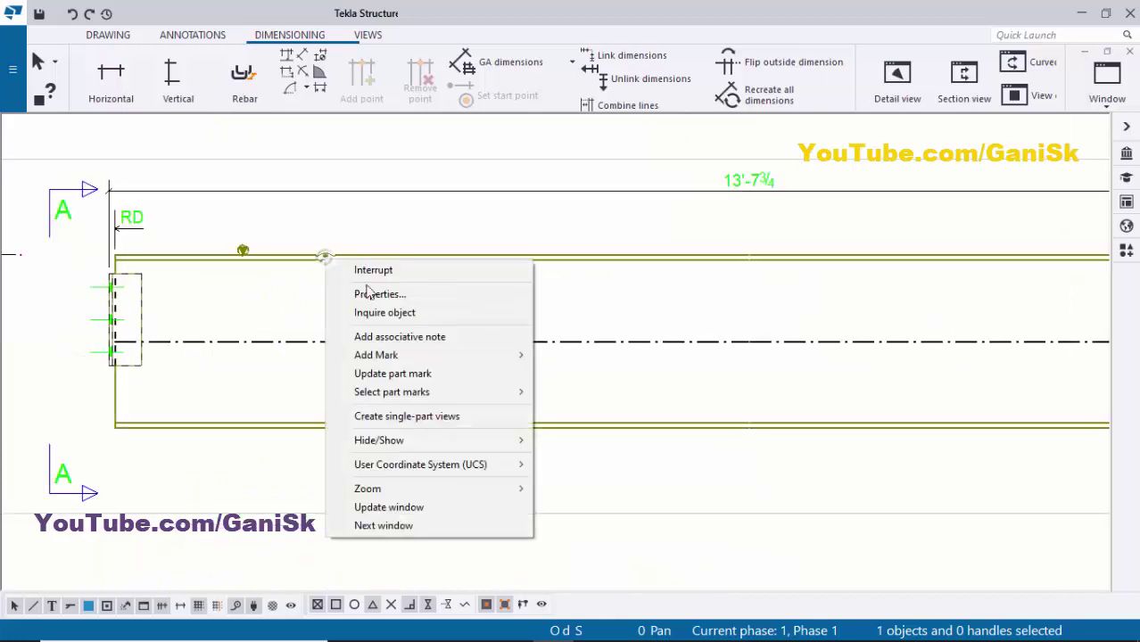
{"action": "left_click", "coordinate": [410, 356]}
{"action": "left_click", "coordinate": [650, 374]}
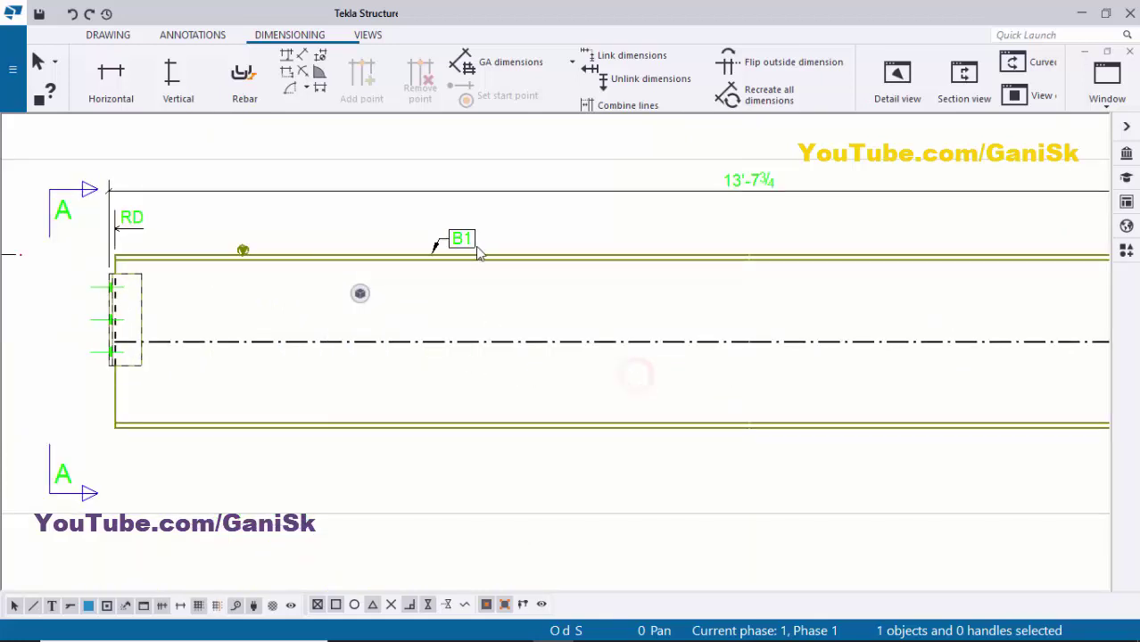
{"action": "scroll", "coordinate": [437, 264], "scroll_direction": "up", "scroll_amount": 3}
{"action": "scroll", "coordinate": [479, 265], "scroll_direction": "down", "scroll_amount": 3}
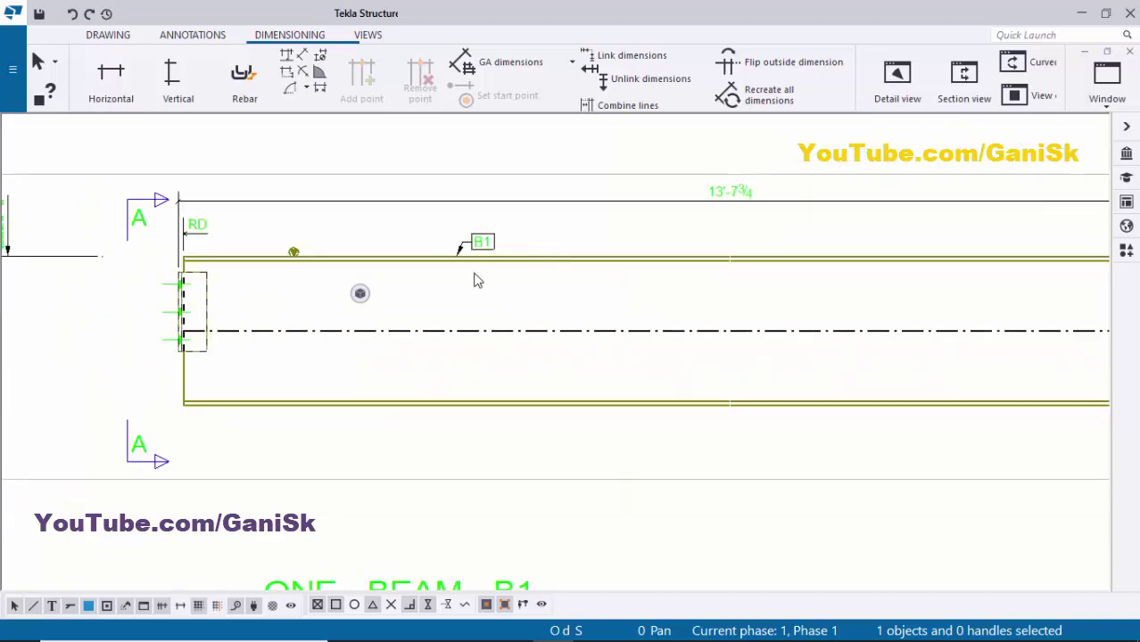
Step: Add a horizontal dimension from the beam's left end to the clip angle's inner edge, placed just above the top flange
{"action": "left_click", "coordinate": [248, 287]}
{"action": "scroll", "coordinate": [277, 287], "scroll_direction": "up", "scroll_amount": 3}
{"action": "left_click", "coordinate": [295, 282]}
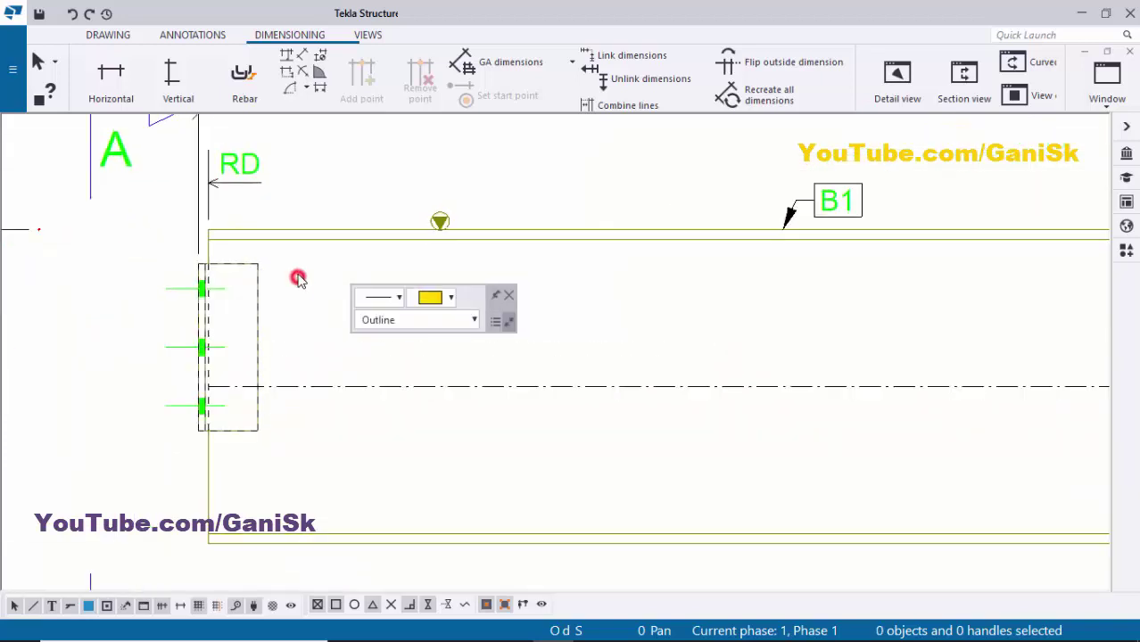
{"action": "scroll", "coordinate": [236, 250], "scroll_direction": "down", "scroll_amount": 3}
{"action": "scroll", "coordinate": [254, 259], "scroll_direction": "up", "scroll_amount": 4}
{"action": "scroll", "coordinate": [230, 302], "scroll_direction": "up", "scroll_amount": 3}
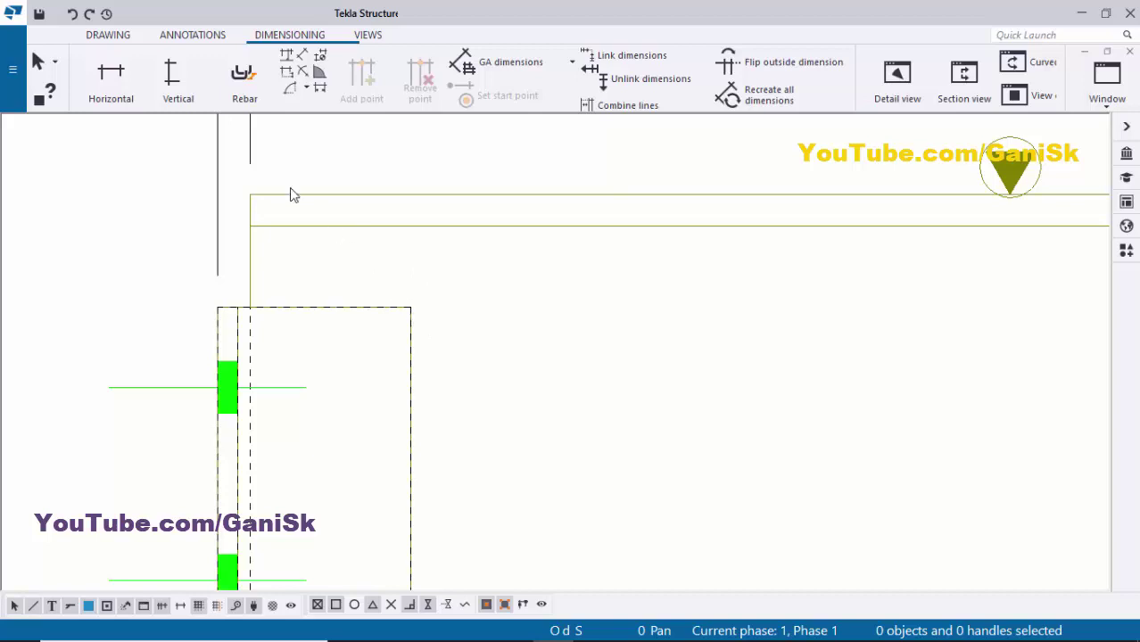
{"action": "left_click", "coordinate": [110, 77]}
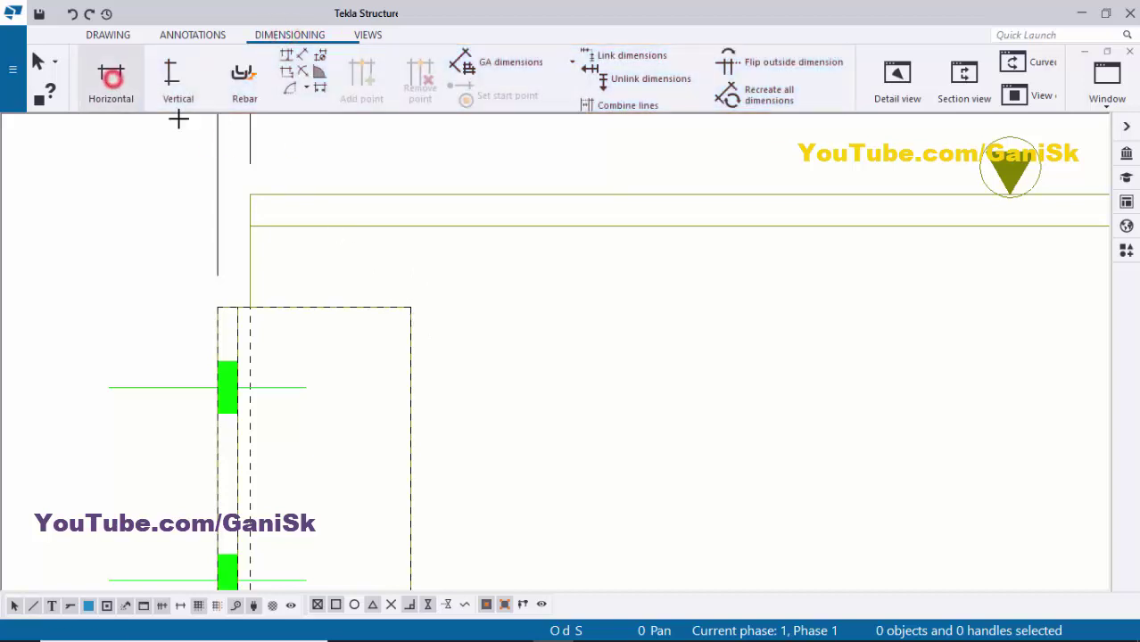
{"action": "scroll", "coordinate": [247, 169], "scroll_direction": "up", "scroll_amount": 2}
{"action": "left_click", "coordinate": [251, 203]}
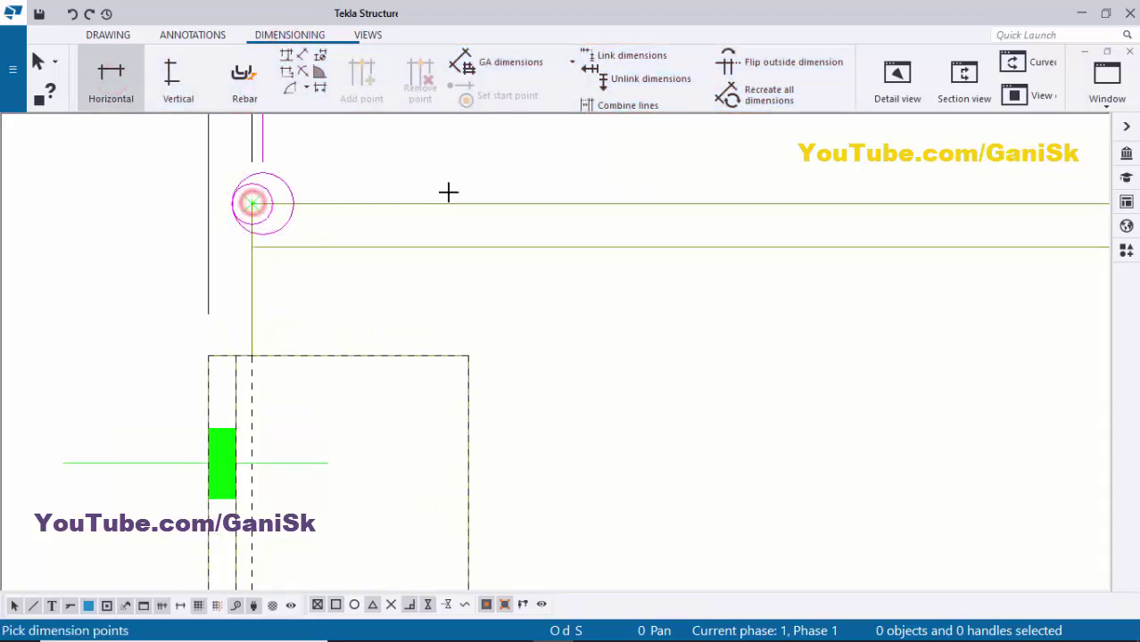
{"action": "left_click", "coordinate": [470, 356]}
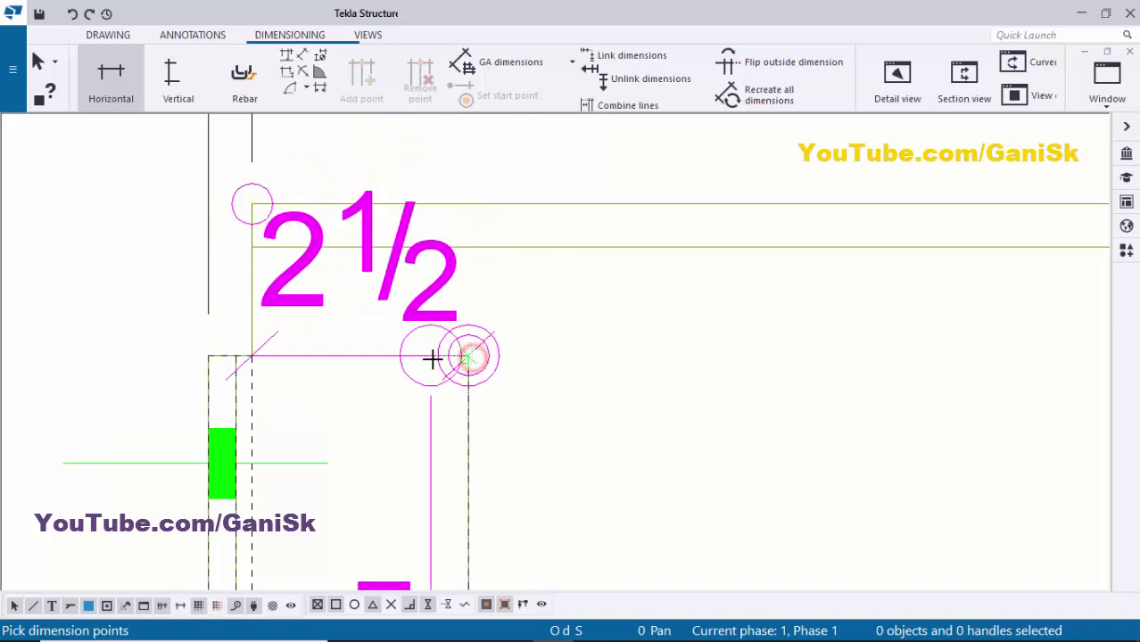
{"action": "scroll", "coordinate": [437, 343], "scroll_direction": "down", "scroll_amount": 2}
{"action": "scroll", "coordinate": [482, 233], "scroll_direction": "down", "scroll_amount": 2}
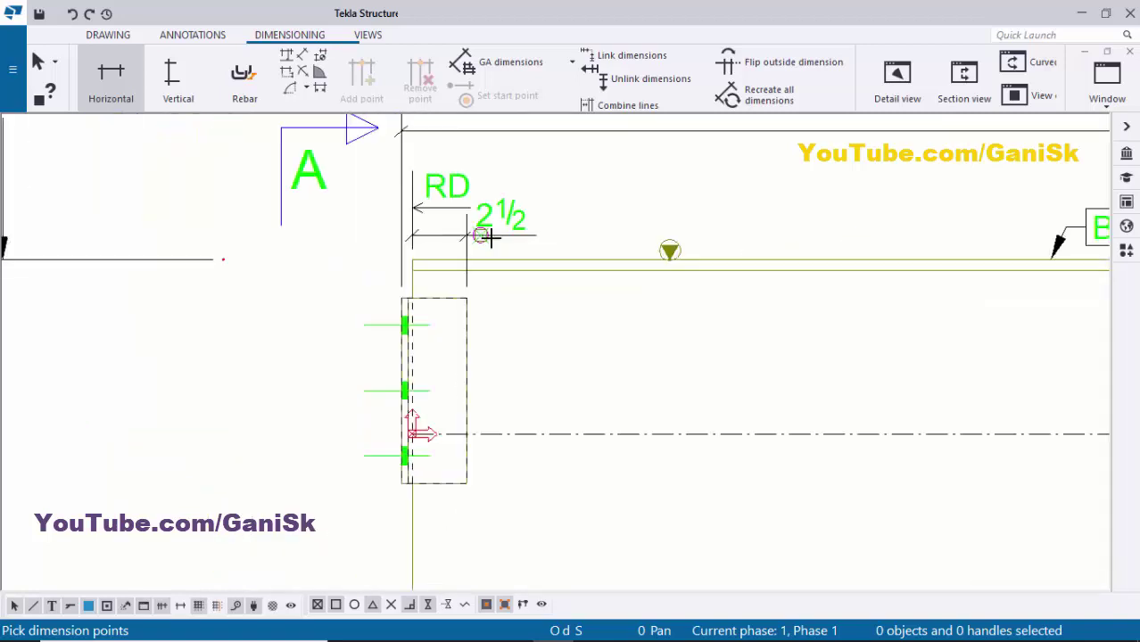
{"action": "scroll", "coordinate": [488, 235], "scroll_direction": "up", "scroll_amount": 5}
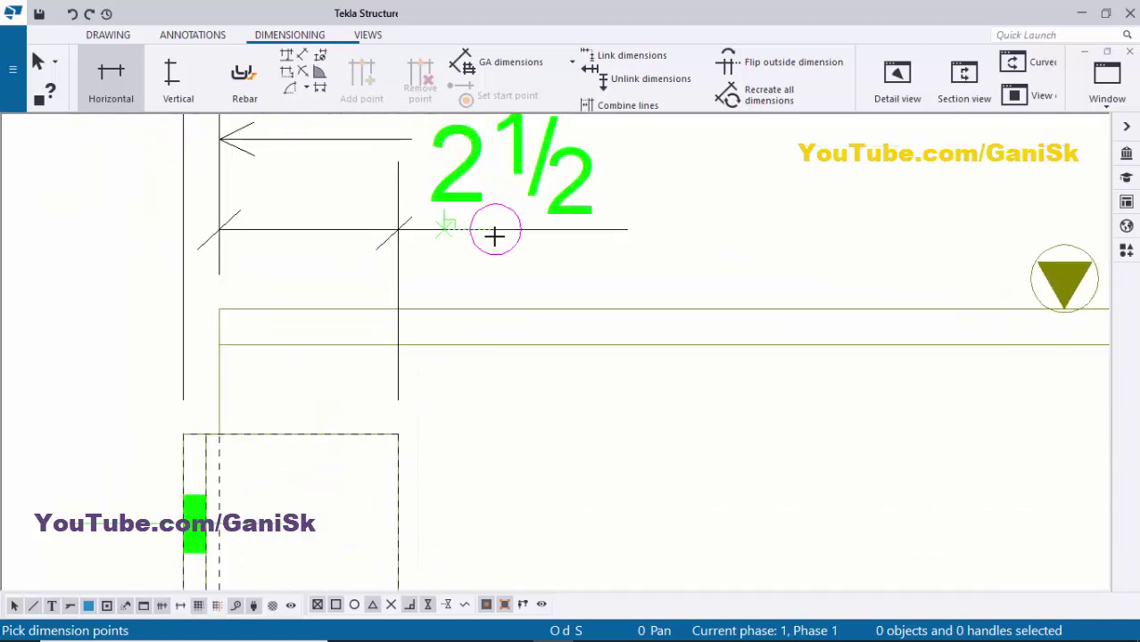
{"action": "scroll", "coordinate": [495, 233], "scroll_direction": "down", "scroll_amount": 3}
{"action": "right_click", "coordinate": [596, 180]}
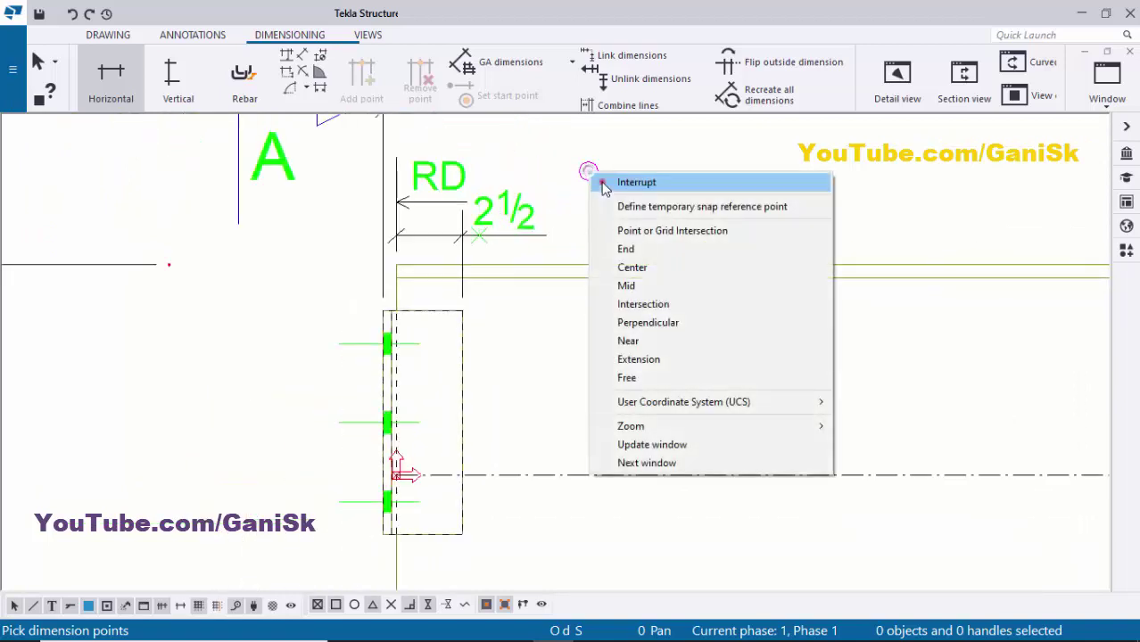
{"action": "left_click", "coordinate": [602, 182]}
Step: Raise the RD running dimension and the overall length dimension in the front view higher above the top flange
{"action": "scroll", "coordinate": [457, 192], "scroll_direction": "down", "scroll_amount": 1}
{"action": "left_click", "coordinate": [450, 180]}
{"action": "left_click_drag", "start_coordinate": [439, 179], "coordinate": [444, 155]}
{"action": "left_click", "coordinate": [555, 166]}
{"action": "scroll", "coordinate": [441, 169], "scroll_direction": "down", "scroll_amount": 2}
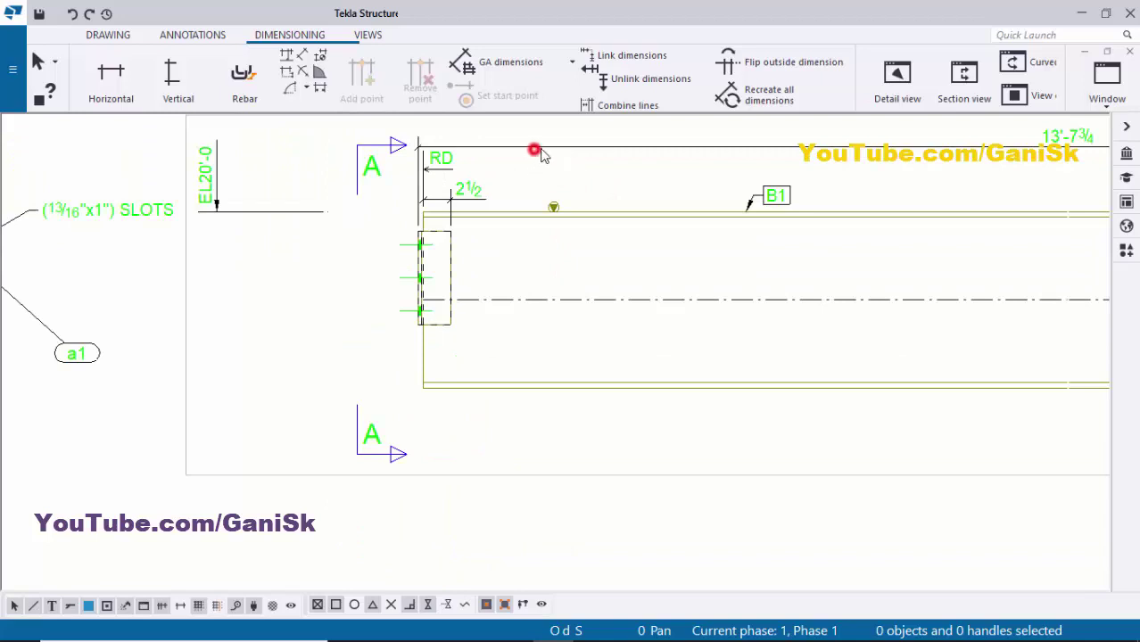
{"action": "left_click", "coordinate": [535, 150]}
{"action": "left_click", "coordinate": [547, 158]}
{"action": "scroll", "coordinate": [450, 165], "scroll_direction": "up", "scroll_amount": 1}
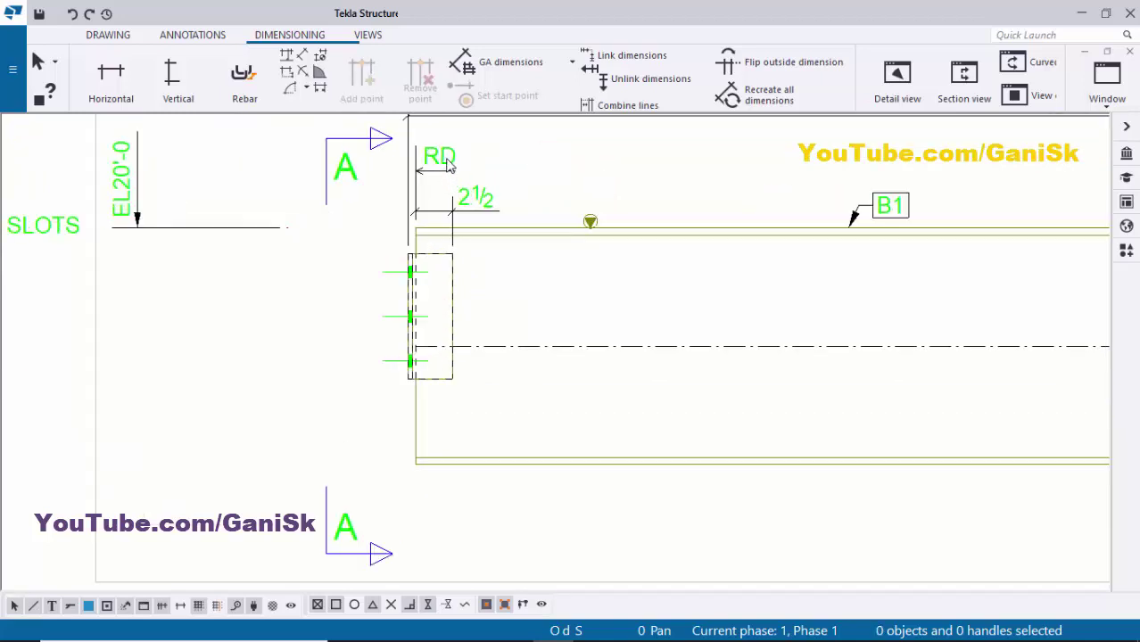
Step: Nudge the RD running dimension slightly further up towards the overall length dimension
{"action": "scroll", "coordinate": [450, 165], "scroll_direction": "up", "scroll_amount": 1}
{"action": "left_click", "coordinate": [450, 163]}
{"action": "scroll", "coordinate": [450, 160], "scroll_direction": "up", "scroll_amount": 2}
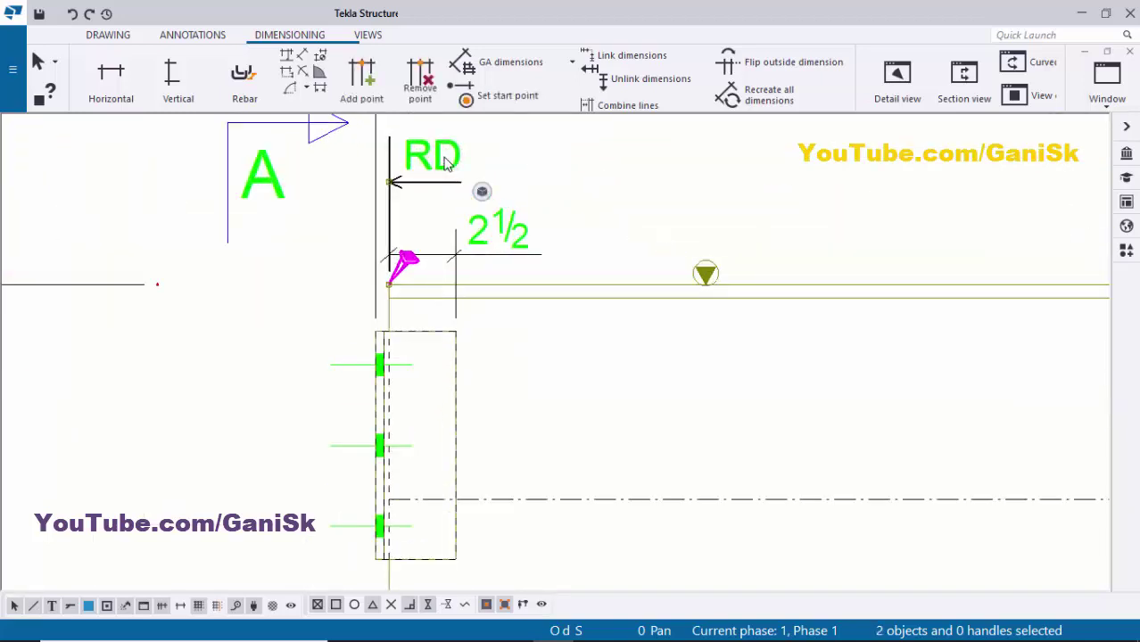
{"action": "mouse_move", "coordinate": [443, 167]}
{"action": "left_mouse_down"}
{"action": "mouse_move", "coordinate": [453, 137]}
{"action": "mouse_move", "coordinate": [448, 168]}
{"action": "mouse_move", "coordinate": [442, 153]}
{"action": "left_mouse_up"}
{"action": "left_click", "coordinate": [518, 171]}
{"action": "scroll", "coordinate": [541, 198], "scroll_direction": "down", "scroll_amount": 3}
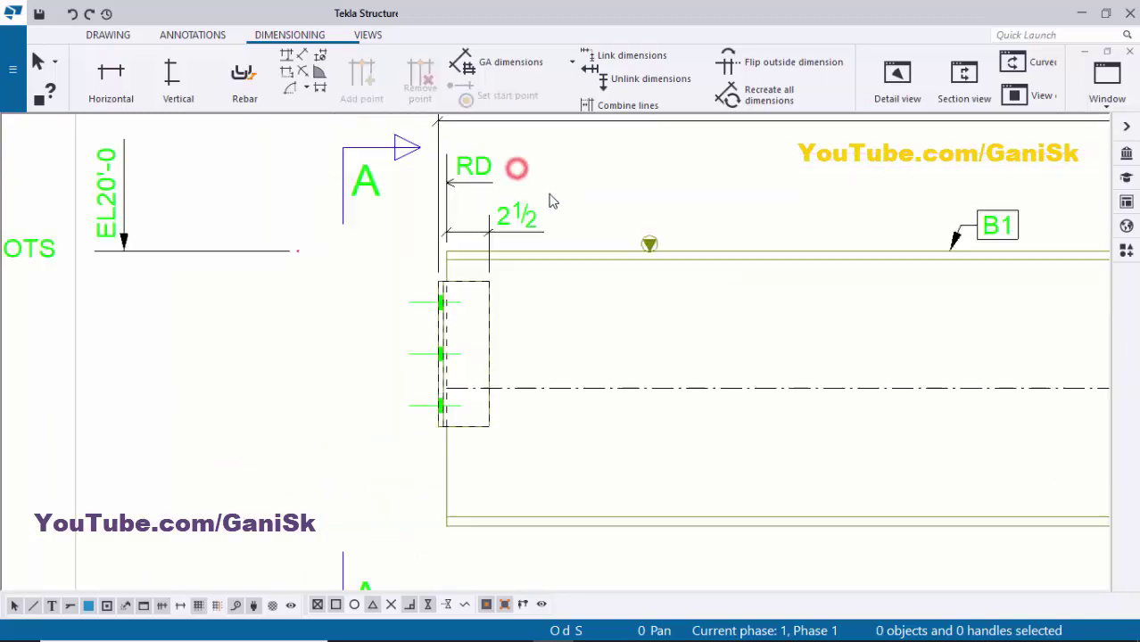
Step: Move the 2 1/2 clip angle dimension up, leaving more space above the top flange
{"action": "scroll", "coordinate": [523, 228], "scroll_direction": "up", "scroll_amount": 1}
{"action": "scroll", "coordinate": [521, 232], "scroll_direction": "down", "scroll_amount": 2}
{"action": "scroll", "coordinate": [515, 237], "scroll_direction": "up", "scroll_amount": 1}
{"action": "left_click", "coordinate": [525, 207]}
{"action": "scroll", "coordinate": [527, 207], "scroll_direction": "up", "scroll_amount": 1}
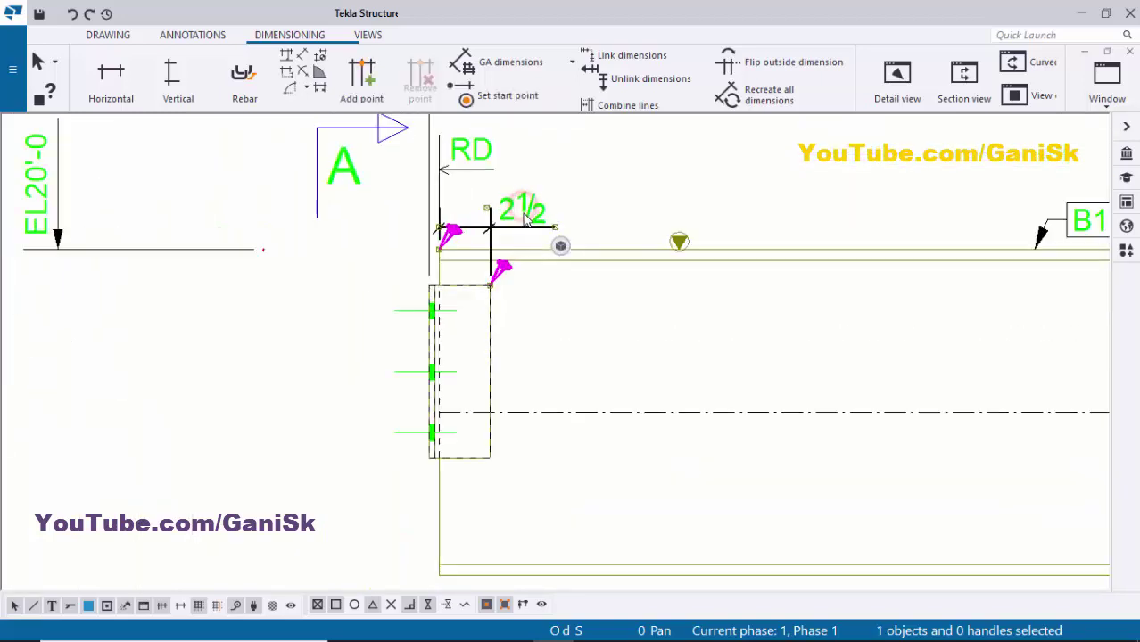
{"action": "left_click_drag", "start_coordinate": [524, 213], "coordinate": [523, 198]}
{"action": "left_click", "coordinate": [618, 184]}
{"action": "scroll", "coordinate": [551, 192], "scroll_direction": "down", "scroll_amount": 3}
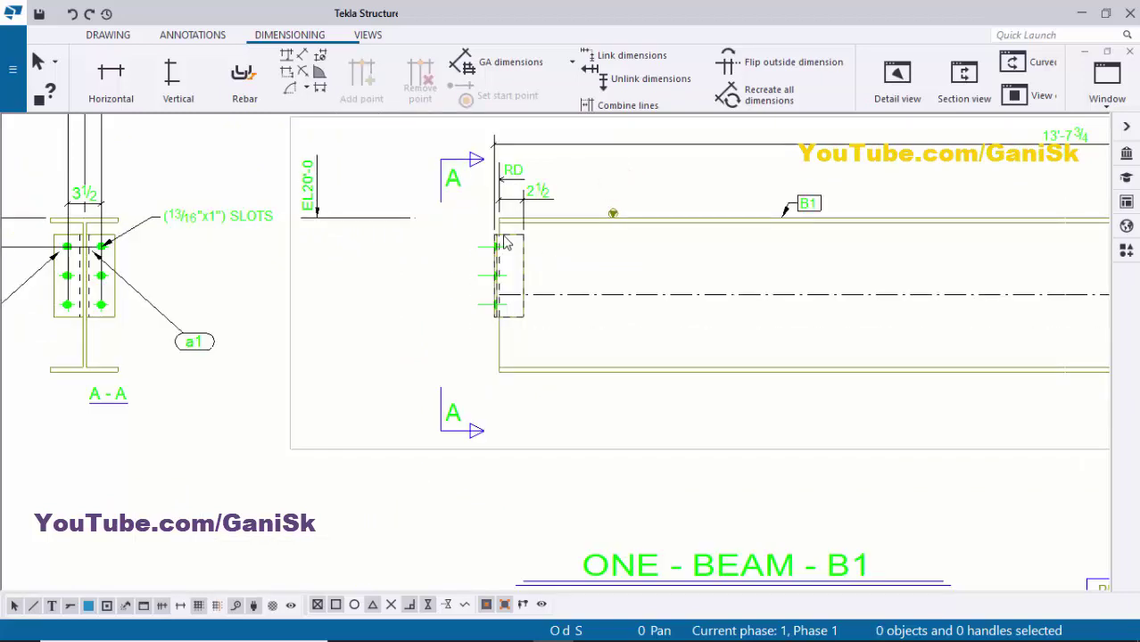
Step: Add part marks to both clip angles at the beam's left end using the applied mark properties
{"action": "scroll", "coordinate": [505, 243], "scroll_direction": "up", "scroll_amount": 4}
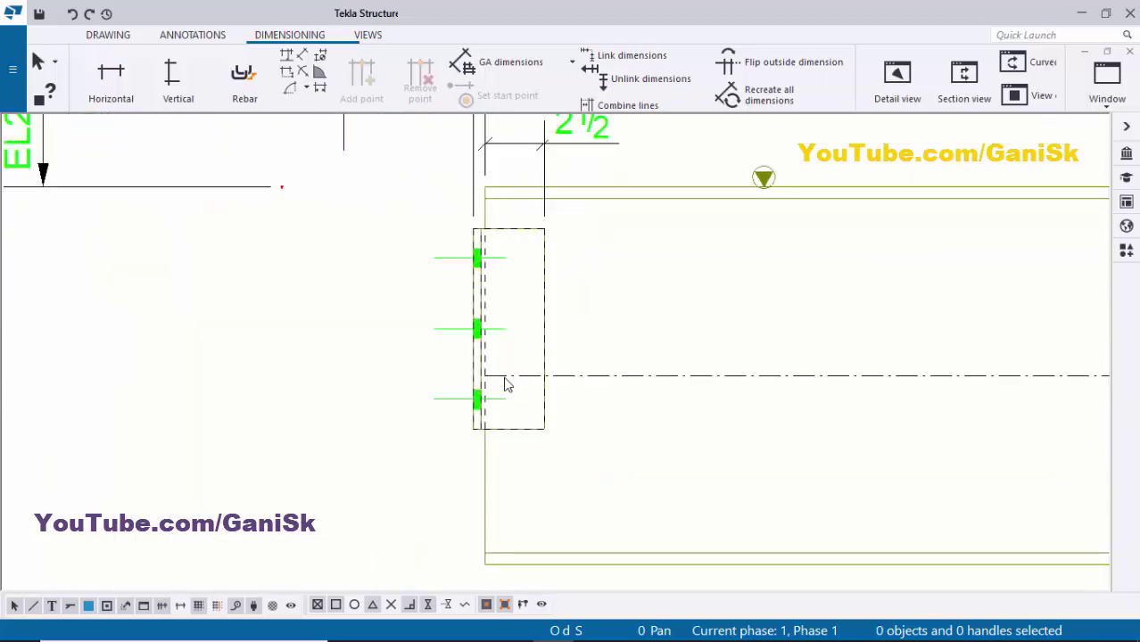
{"action": "left_click_drag", "start_coordinate": [527, 417], "coordinate": [525, 412]}
{"action": "right_click", "coordinate": [524, 412]}
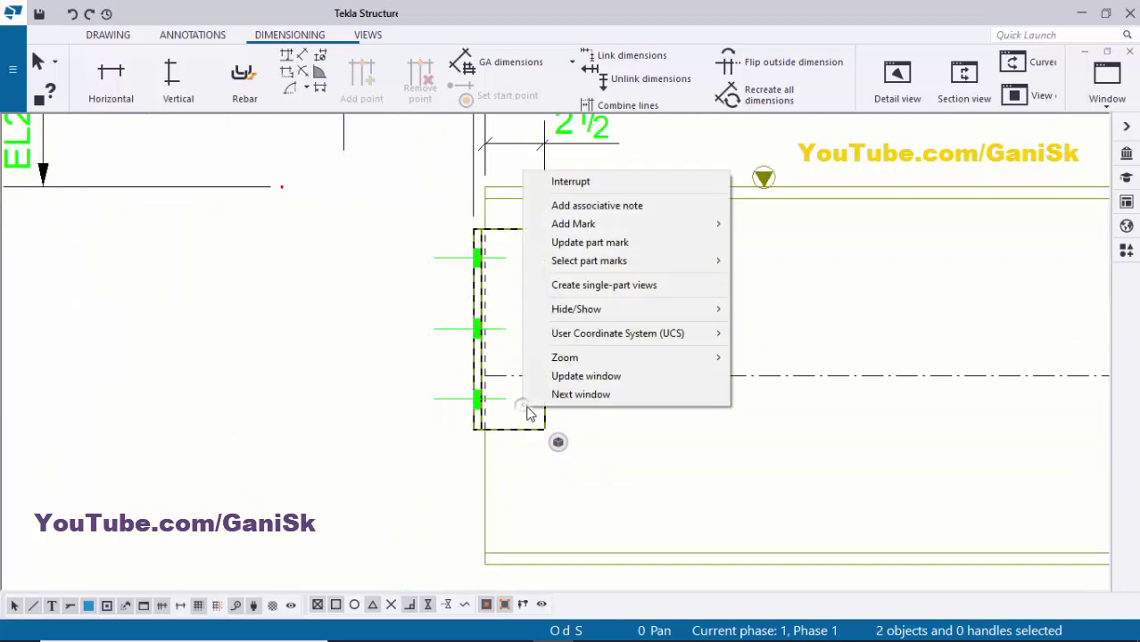
{"action": "mouse_move", "coordinate": [675, 225]}
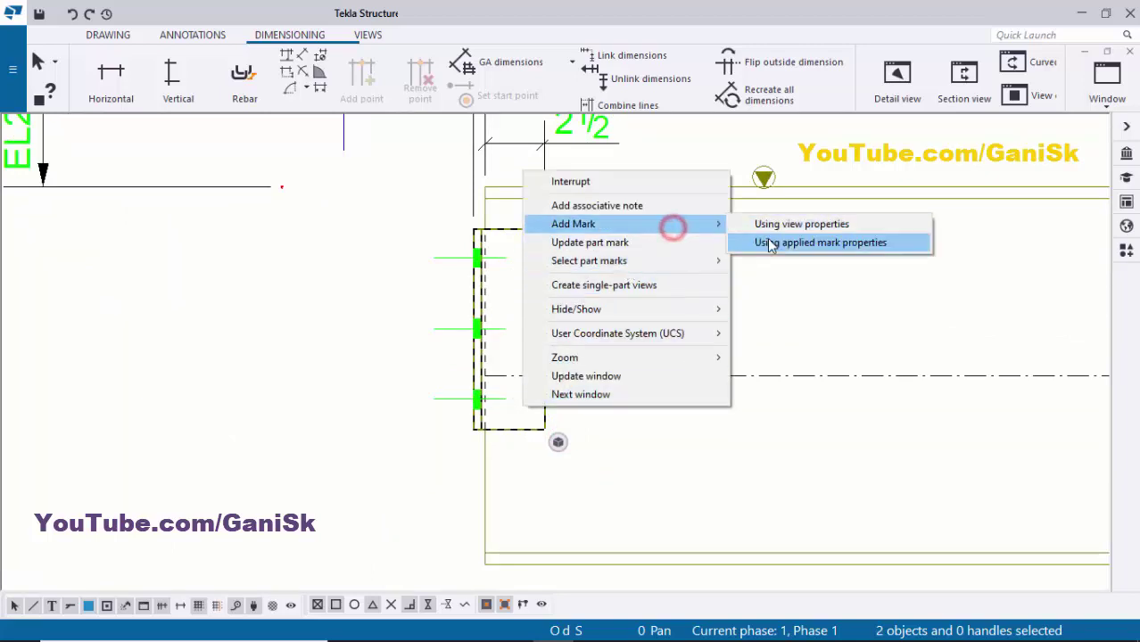
{"action": "left_click", "coordinate": [769, 239]}
{"action": "scroll", "coordinate": [682, 301], "scroll_direction": "down", "scroll_amount": 2}
{"action": "scroll", "coordinate": [497, 258], "scroll_direction": "up", "scroll_amount": 2}
Step: Move both a1 marks onto the beam web to the right of the clip angle, one near its top and one near its bottom
{"action": "left_click", "coordinate": [486, 230]}
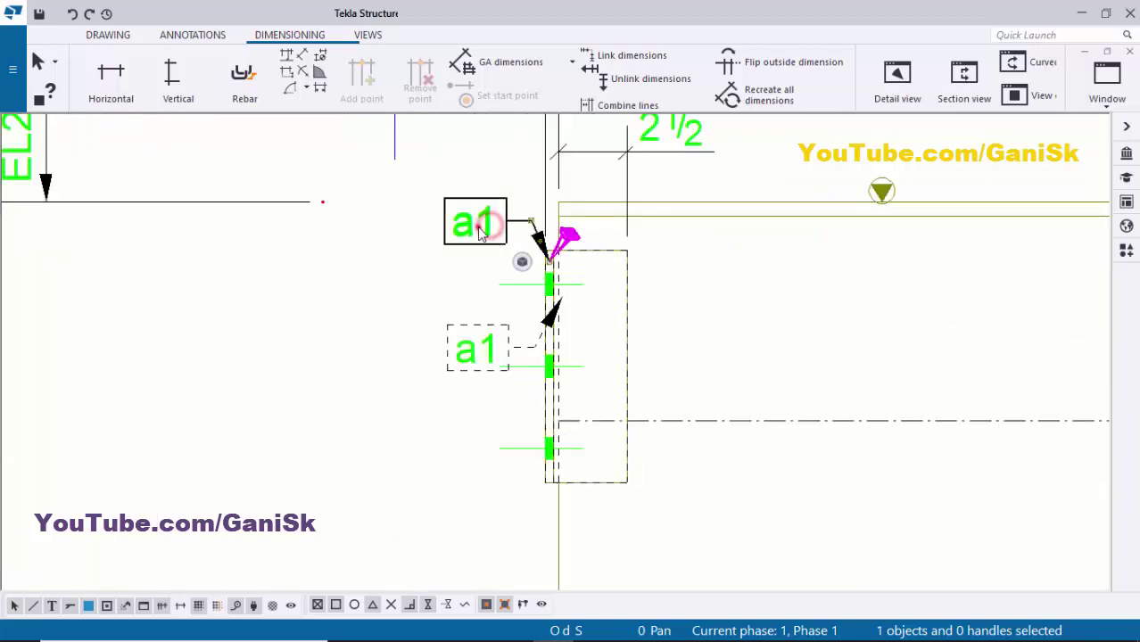
{"action": "left_click_drag", "start_coordinate": [478, 226], "coordinate": [694, 249]}
{"action": "left_click_drag", "start_coordinate": [472, 348], "coordinate": [691, 500]}
{"action": "scroll", "coordinate": [711, 253], "scroll_direction": "up", "scroll_amount": 2}
{"action": "left_click", "coordinate": [693, 247]}
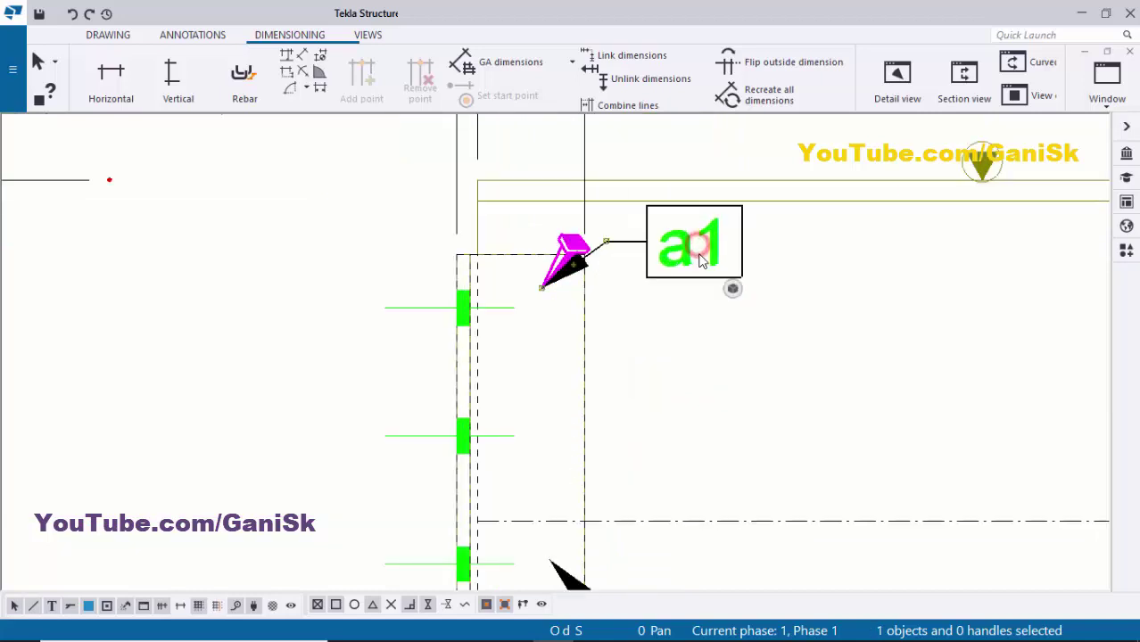
{"action": "left_click_drag", "start_coordinate": [692, 248], "coordinate": [707, 298]}
Step: Add the Fittings (NS/FS) element to the upper a1 mark's content
{"action": "left_click", "coordinate": [685, 286]}
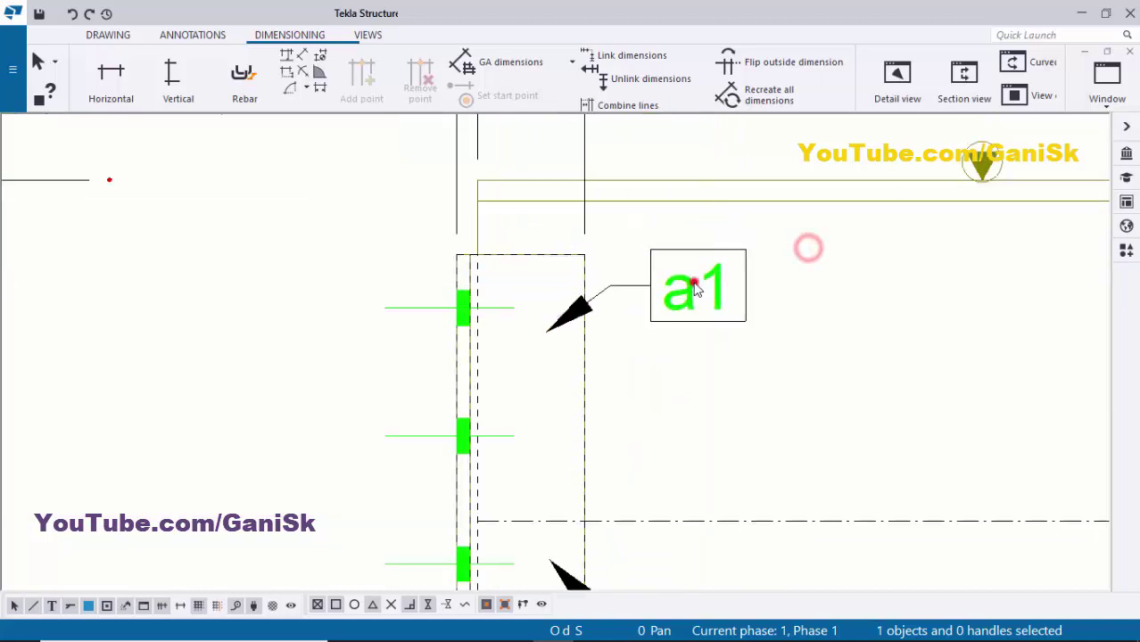
{"action": "double_click", "coordinate": [691, 301]}
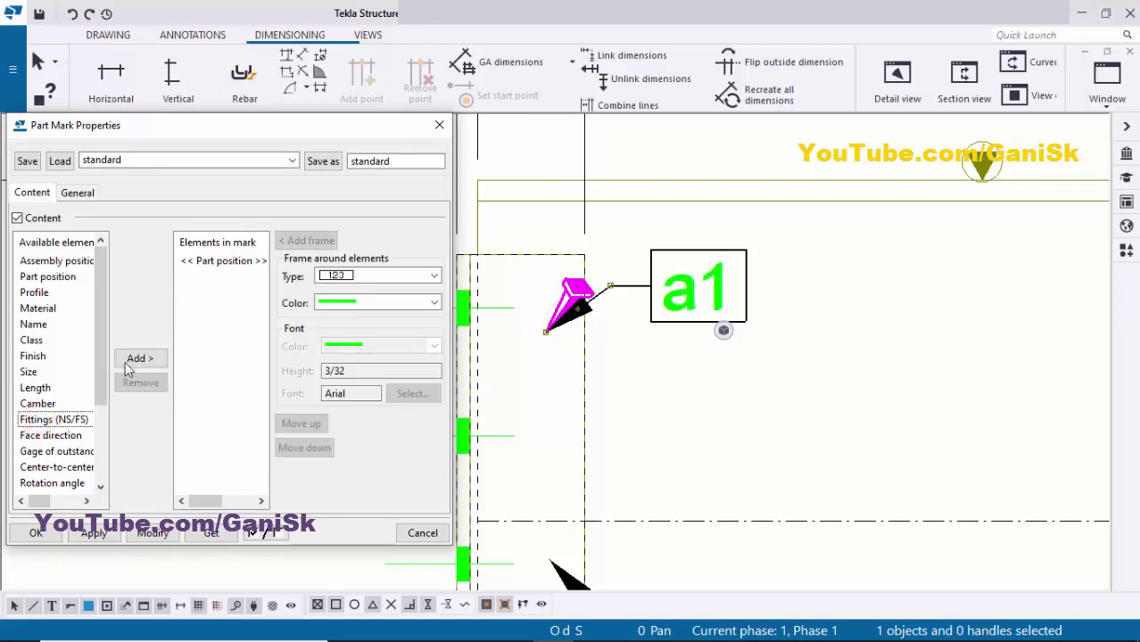
{"action": "left_click", "coordinate": [154, 534]}
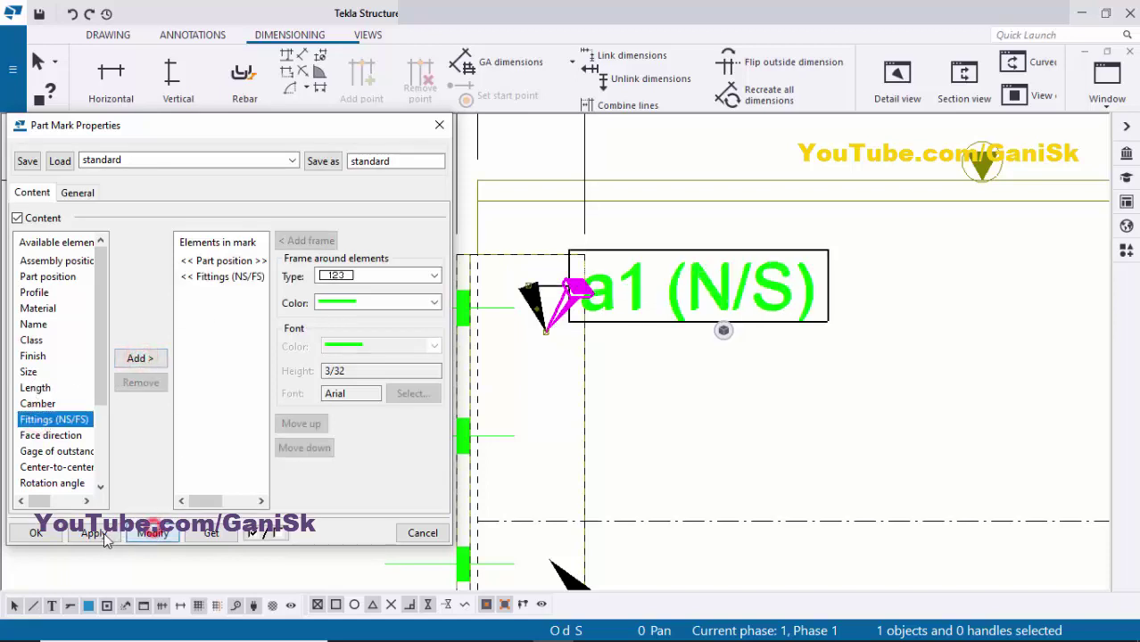
{"action": "left_click", "coordinate": [36, 534]}
{"action": "left_click", "coordinate": [746, 390]}
Step: Shift the a1 (N/S) mark right so that it clears the clip angle
{"action": "left_click", "coordinate": [680, 298]}
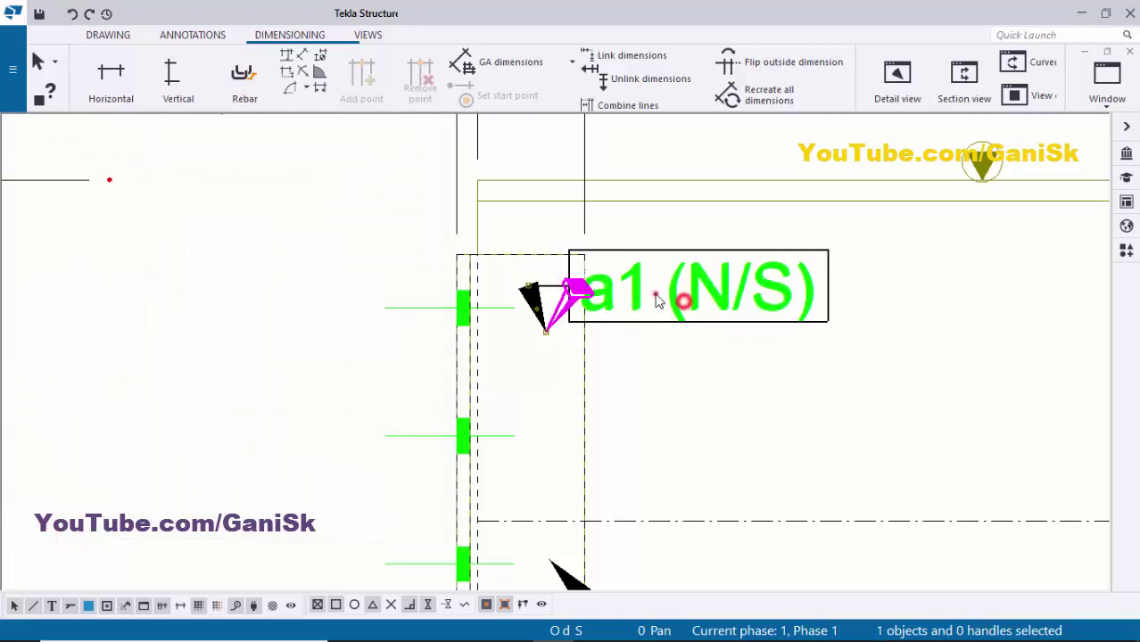
{"action": "left_click_drag", "start_coordinate": [659, 298], "coordinate": [738, 293]}
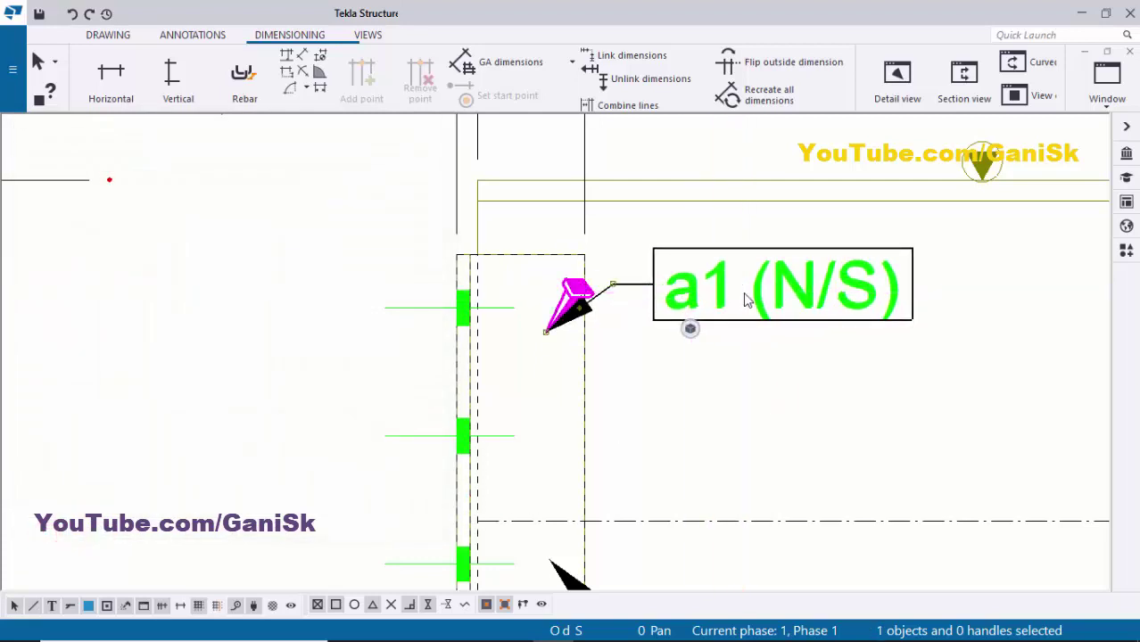
{"action": "left_click", "coordinate": [721, 409]}
Step: Add the Fittings (NS/FS) element to the lower, dashed a1 mark's content
{"action": "scroll", "coordinate": [624, 390], "scroll_direction": "down", "scroll_amount": 3}
{"action": "middle_click_drag", "start_coordinate": [623, 390], "coordinate": [612, 285]}
{"action": "scroll", "coordinate": [620, 408], "scroll_direction": "up", "scroll_amount": 4}
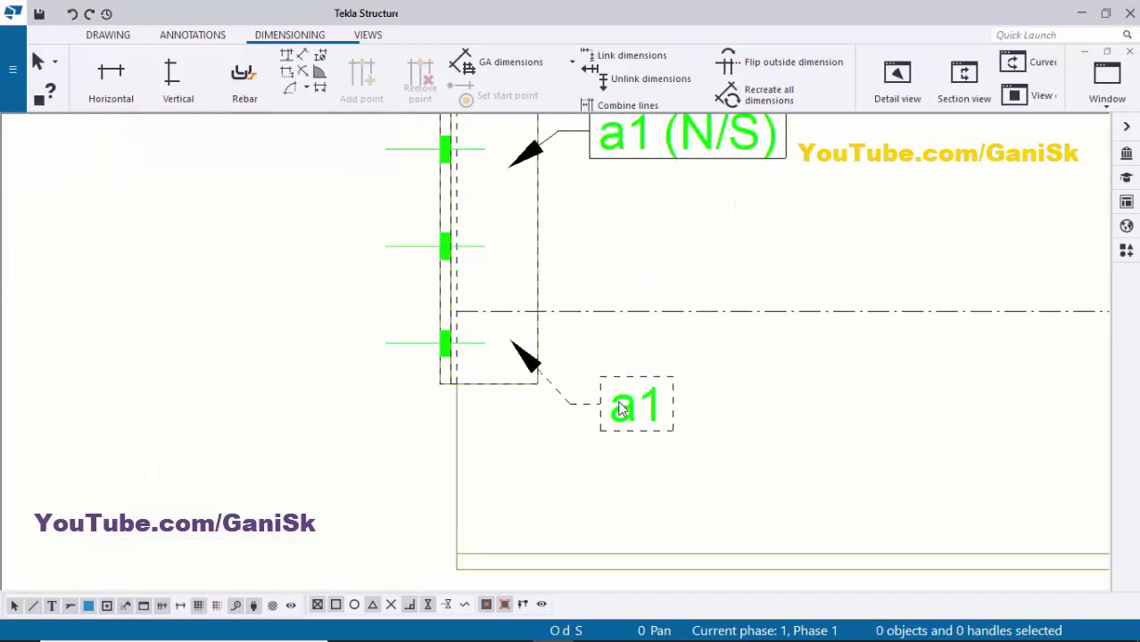
{"action": "double_click", "coordinate": [620, 416]}
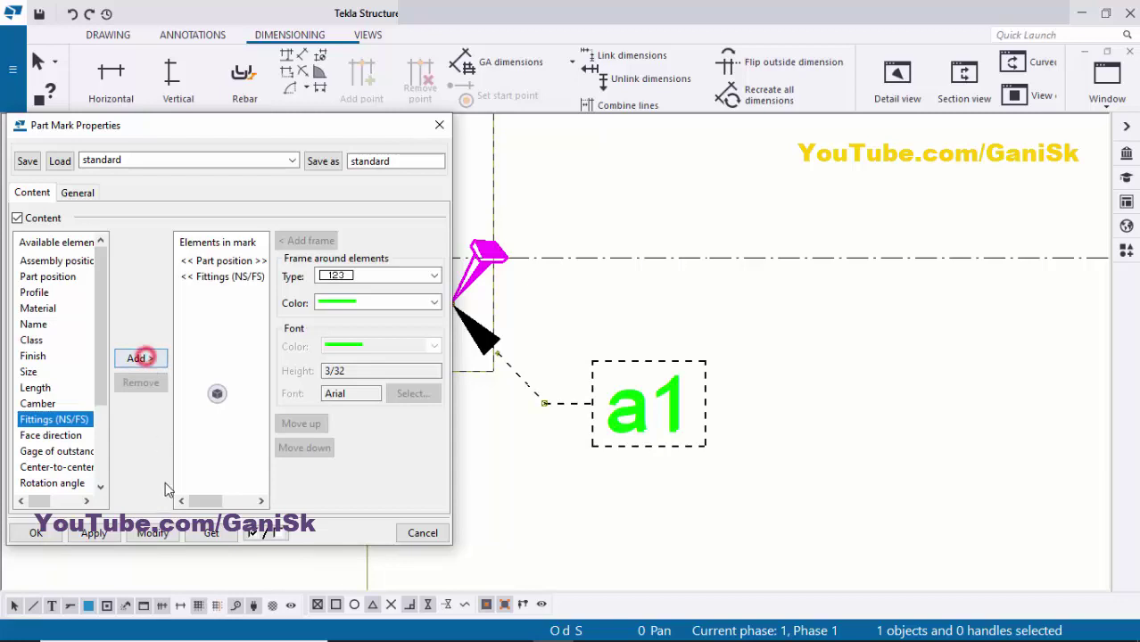
{"action": "left_click", "coordinate": [160, 534]}
{"action": "left_click", "coordinate": [36, 532]}
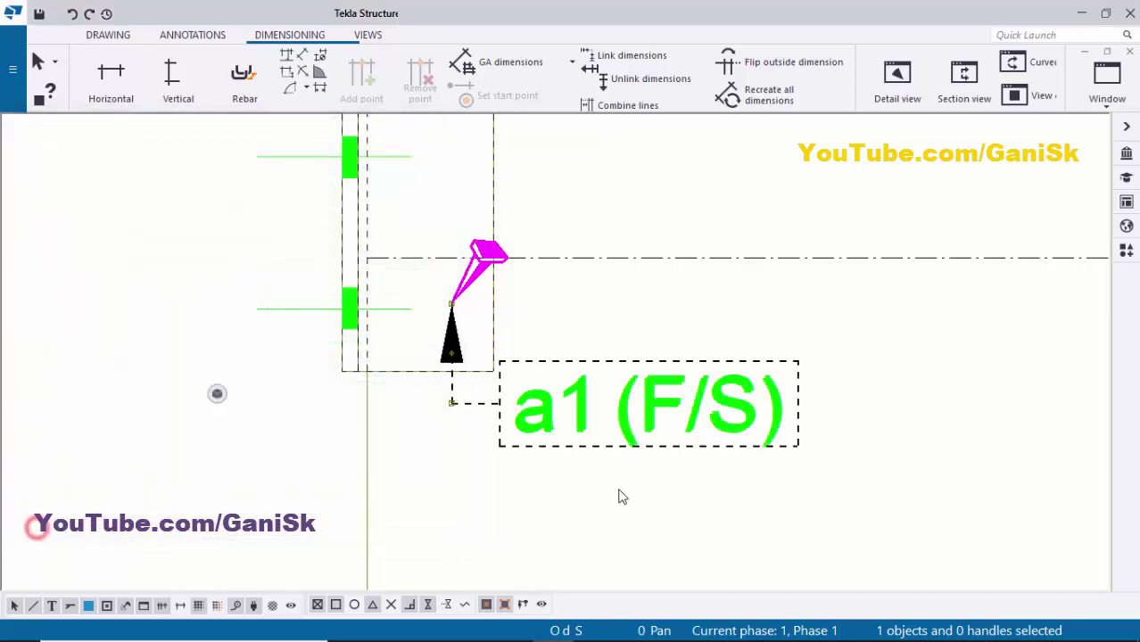
{"action": "left_click", "coordinate": [618, 487]}
Step: Reposition the a1 (F/S) mark right of the clip angle, in line with the a1 (N/S) mark above
{"action": "left_click", "coordinate": [657, 403]}
{"action": "mouse_move", "coordinate": [601, 413]}
{"action": "left_mouse_down"}
{"action": "mouse_move", "coordinate": [700, 375]}
{"action": "mouse_move", "coordinate": [607, 447]}
{"action": "mouse_move", "coordinate": [705, 364]}
{"action": "mouse_move", "coordinate": [615, 400]}
{"action": "mouse_move", "coordinate": [707, 376]}
{"action": "mouse_move", "coordinate": [671, 378]}
{"action": "mouse_move", "coordinate": [606, 439]}
{"action": "mouse_move", "coordinate": [731, 377]}
{"action": "mouse_move", "coordinate": [662, 384]}
{"action": "left_mouse_up"}
{"action": "scroll", "coordinate": [636, 397], "scroll_direction": "down", "scroll_amount": 3}
{"action": "scroll", "coordinate": [635, 402], "scroll_direction": "up", "scroll_amount": 2}
{"action": "scroll", "coordinate": [636, 402], "scroll_direction": "up", "scroll_amount": 1}
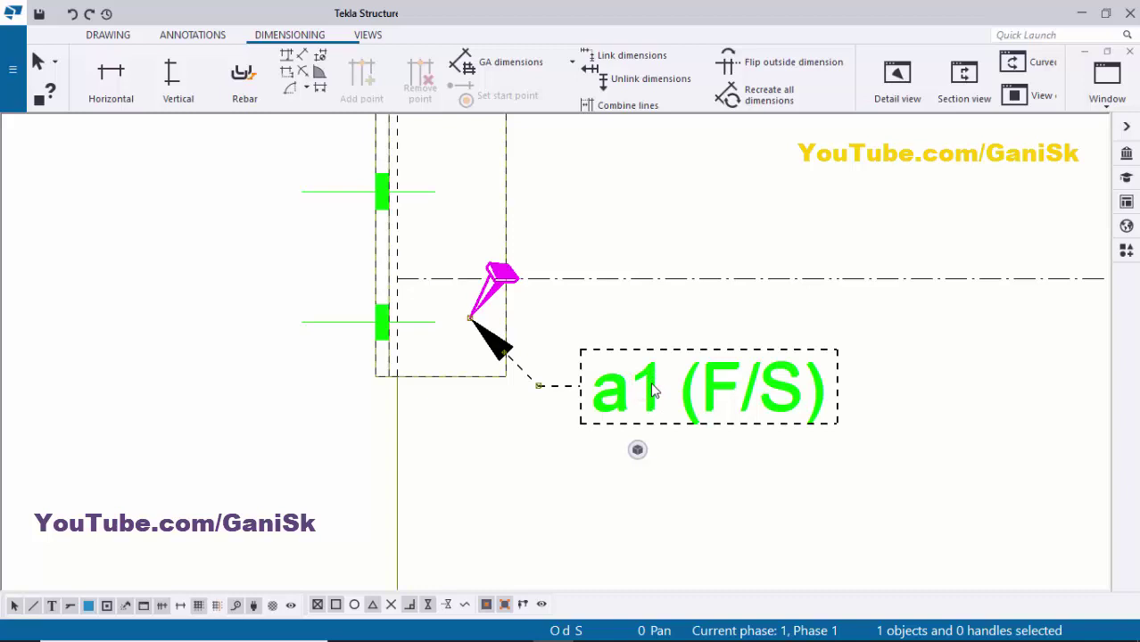
{"action": "mouse_move", "coordinate": [647, 373]}
{"action": "left_mouse_down"}
{"action": "mouse_move", "coordinate": [657, 202]}
{"action": "mouse_move", "coordinate": [674, 387]}
{"action": "mouse_move", "coordinate": [397, 397]}
{"action": "mouse_move", "coordinate": [499, 420]}
{"action": "mouse_move", "coordinate": [666, 386]}
{"action": "mouse_move", "coordinate": [645, 381]}
{"action": "left_mouse_up"}
{"action": "scroll", "coordinate": [626, 352], "scroll_direction": "down", "scroll_amount": 3}
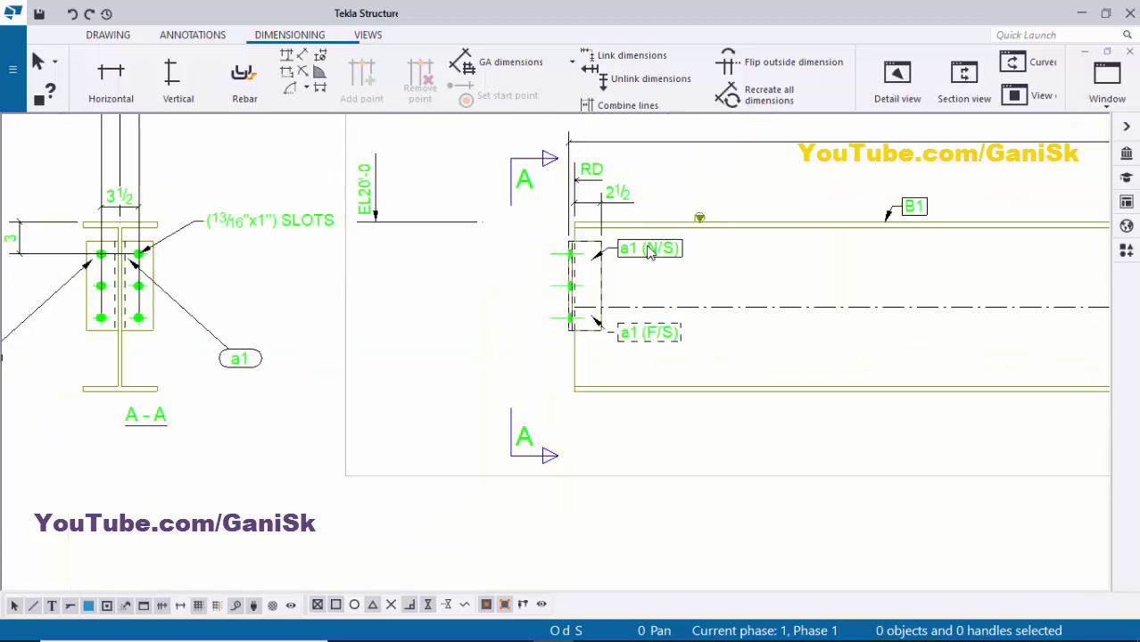
Step: Delete the 1/2 dimension and the running dimension at the beam's right end in the front view
{"action": "scroll", "coordinate": [636, 293], "scroll_direction": "up", "scroll_amount": 2}
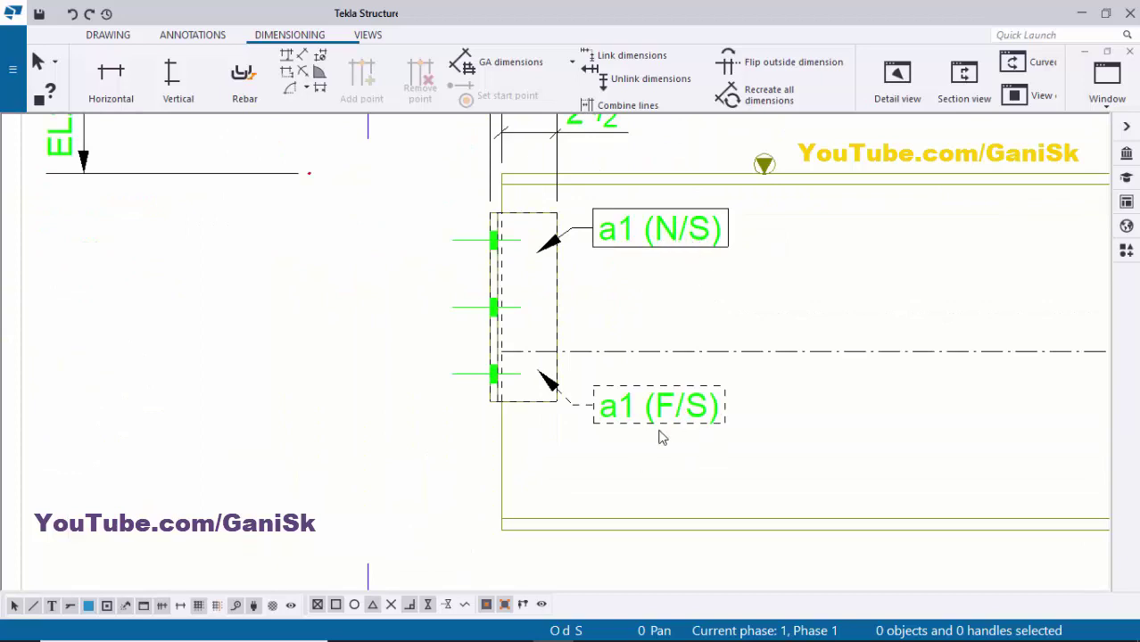
{"action": "scroll", "coordinate": [661, 437], "scroll_direction": "down", "scroll_amount": 2}
{"action": "scroll", "coordinate": [596, 377], "scroll_direction": "down", "scroll_amount": 2}
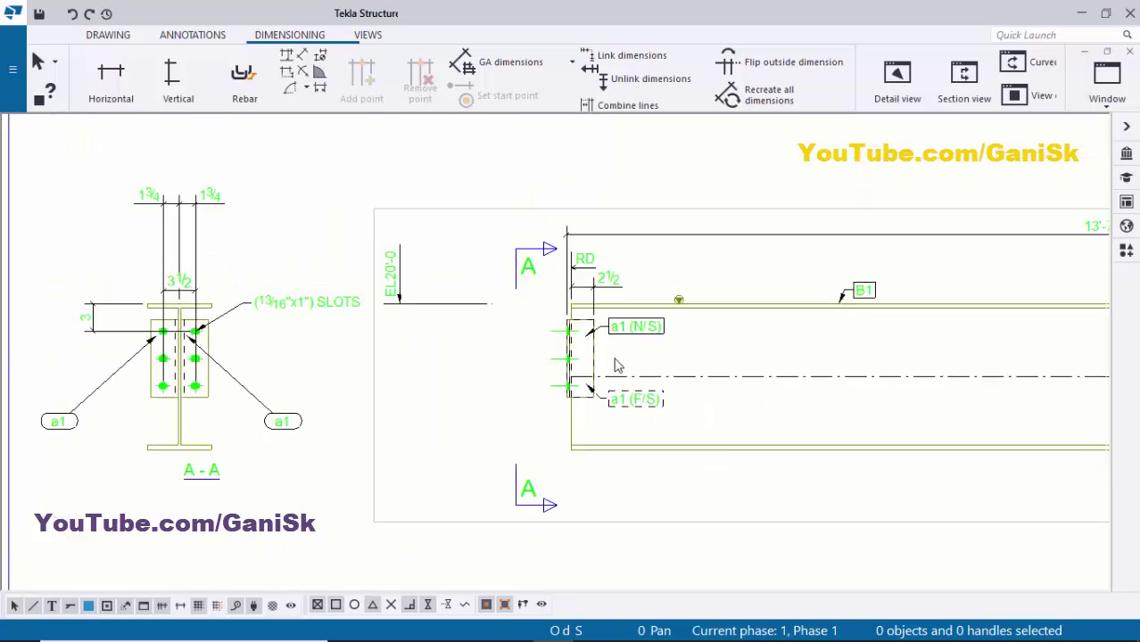
{"action": "scroll", "coordinate": [625, 366], "scroll_direction": "down", "scroll_amount": 4}
{"action": "scroll", "coordinate": [918, 357], "scroll_direction": "up", "scroll_amount": 2}
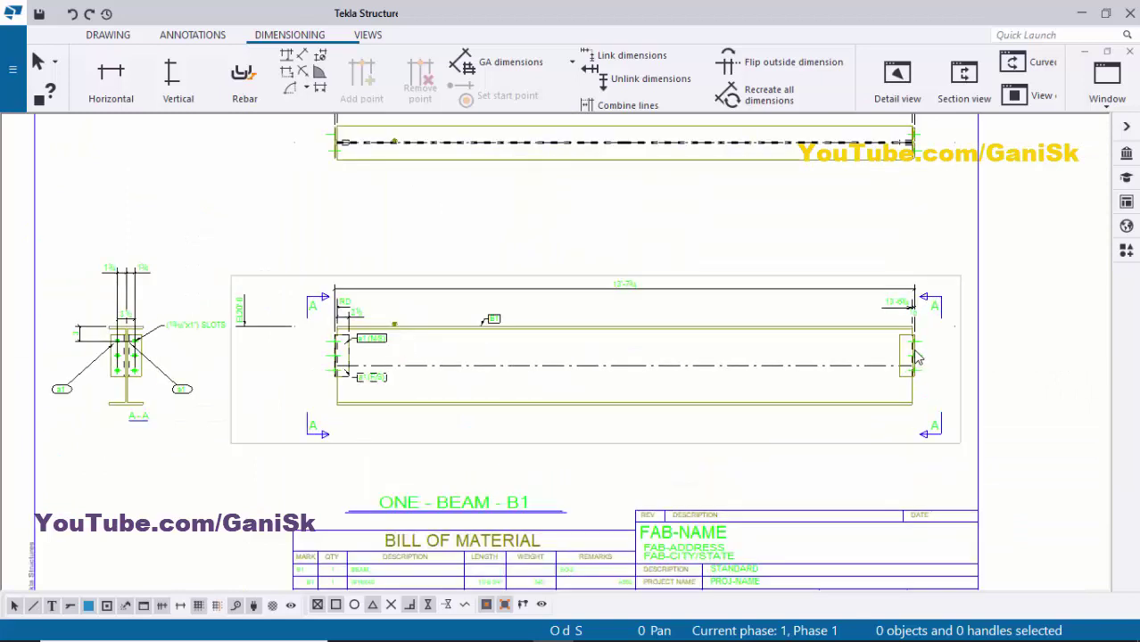
{"action": "scroll", "coordinate": [919, 356], "scroll_direction": "up", "scroll_amount": 4}
{"action": "scroll", "coordinate": [903, 208], "scroll_direction": "up", "scroll_amount": 1}
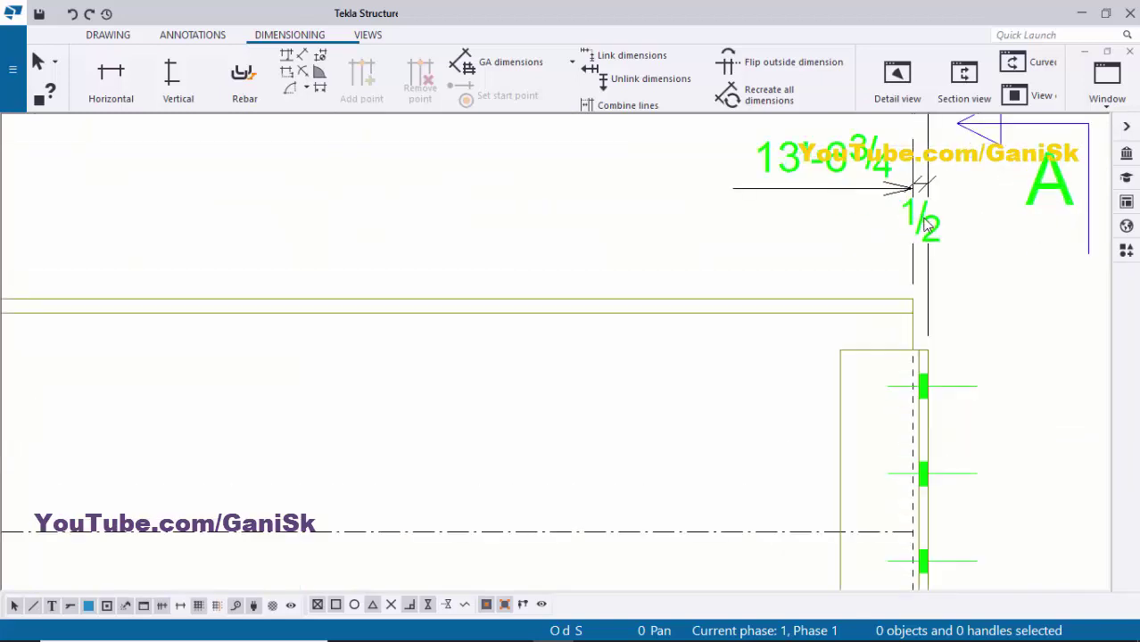
{"action": "left_click", "coordinate": [928, 223]}
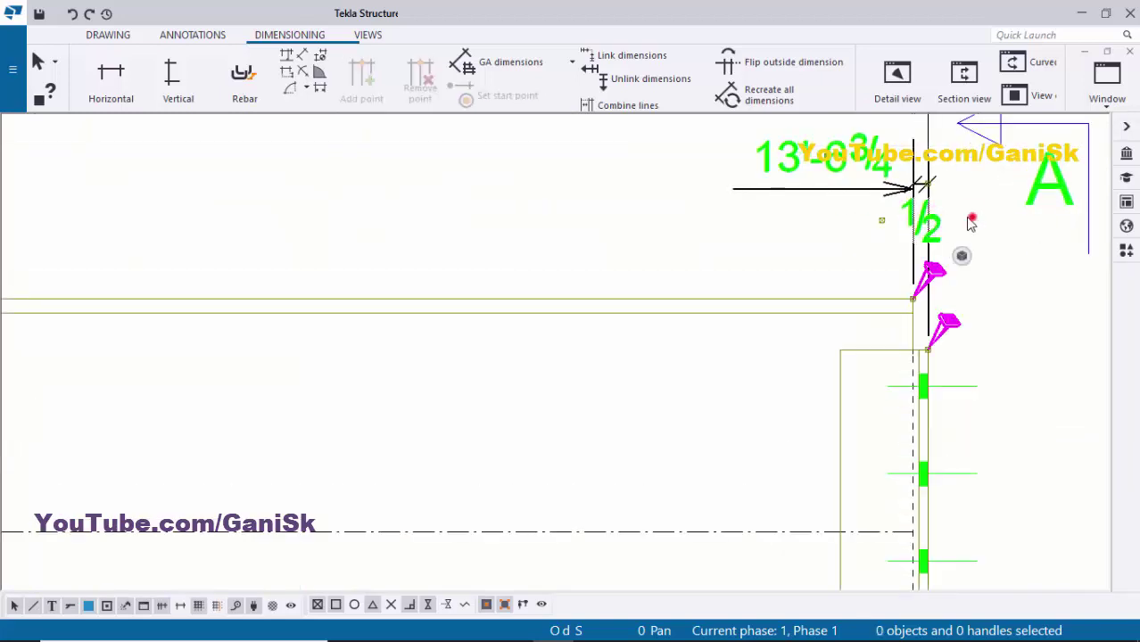
{"action": "left_click", "coordinate": [944, 231]}
{"action": "scroll", "coordinate": [946, 259], "scroll_direction": "down", "scroll_amount": 6}
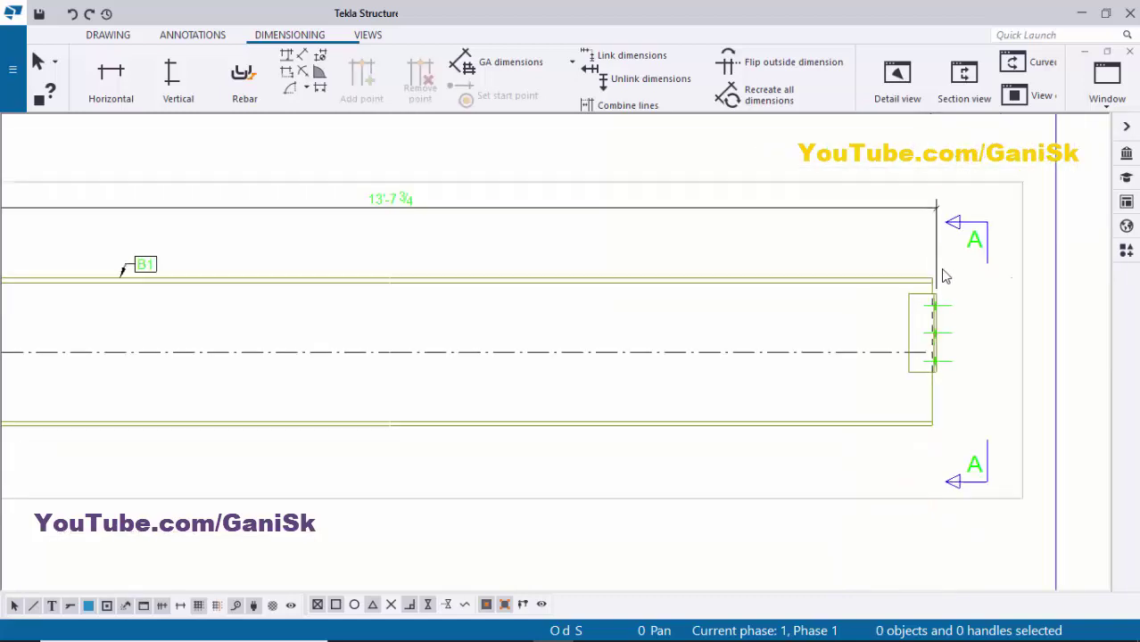
Step: Add a horizontal dimension between the beam's two flange ends, placed just below the overall dimension in the front view
{"action": "scroll", "coordinate": [297, 259], "scroll_direction": "up", "scroll_amount": 2}
{"action": "scroll", "coordinate": [297, 259], "scroll_direction": "up", "scroll_amount": 4}
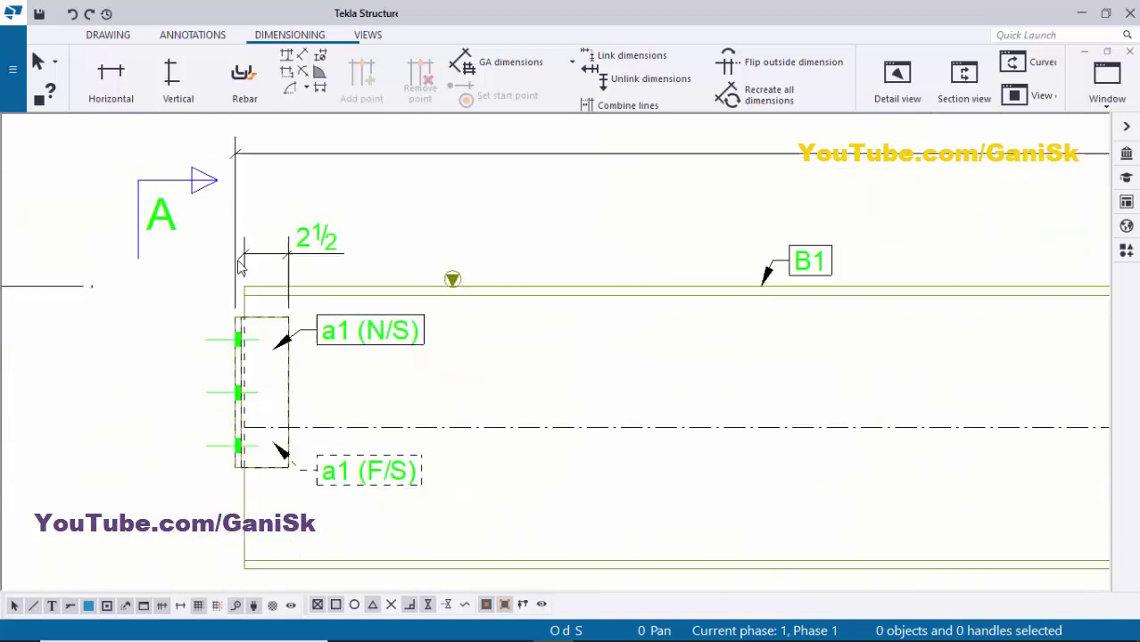
{"action": "left_click", "coordinate": [114, 76]}
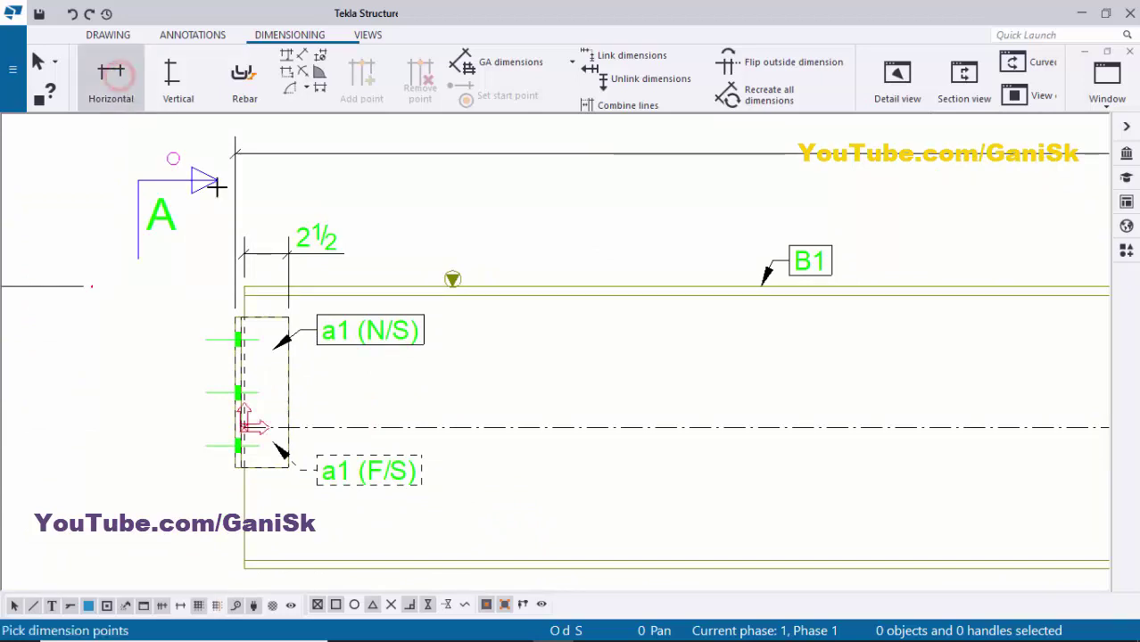
{"action": "scroll", "coordinate": [251, 283], "scroll_direction": "up", "scroll_amount": 4}
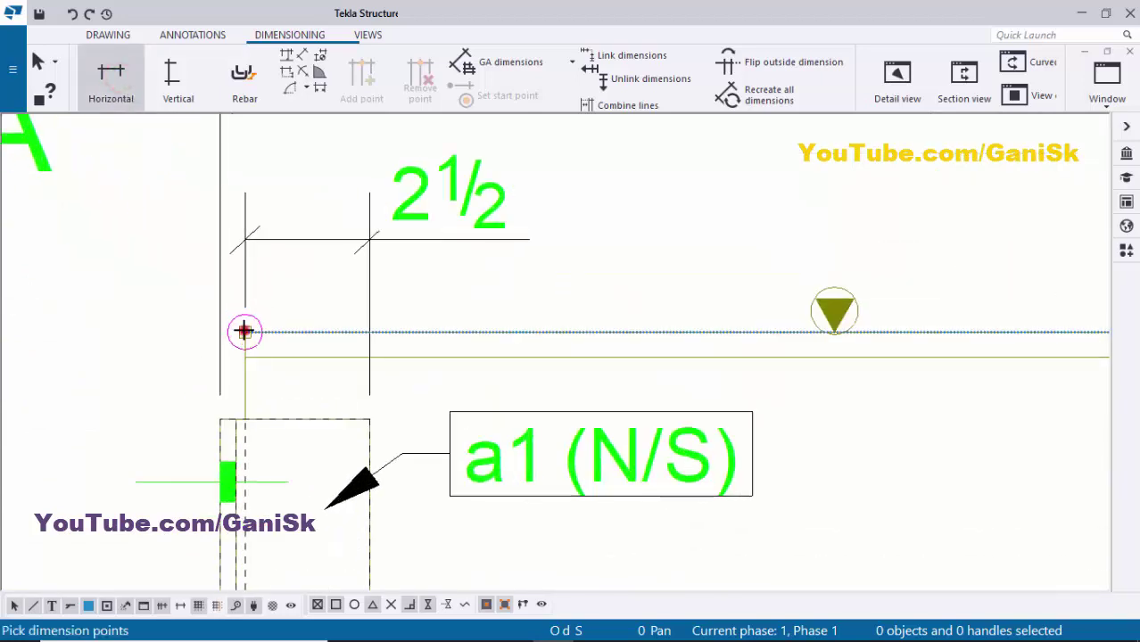
{"action": "left_click", "coordinate": [244, 331]}
{"action": "scroll", "coordinate": [89, 287], "scroll_direction": "down", "scroll_amount": 7}
{"action": "scroll", "coordinate": [691, 275], "scroll_direction": "up", "scroll_amount": 4}
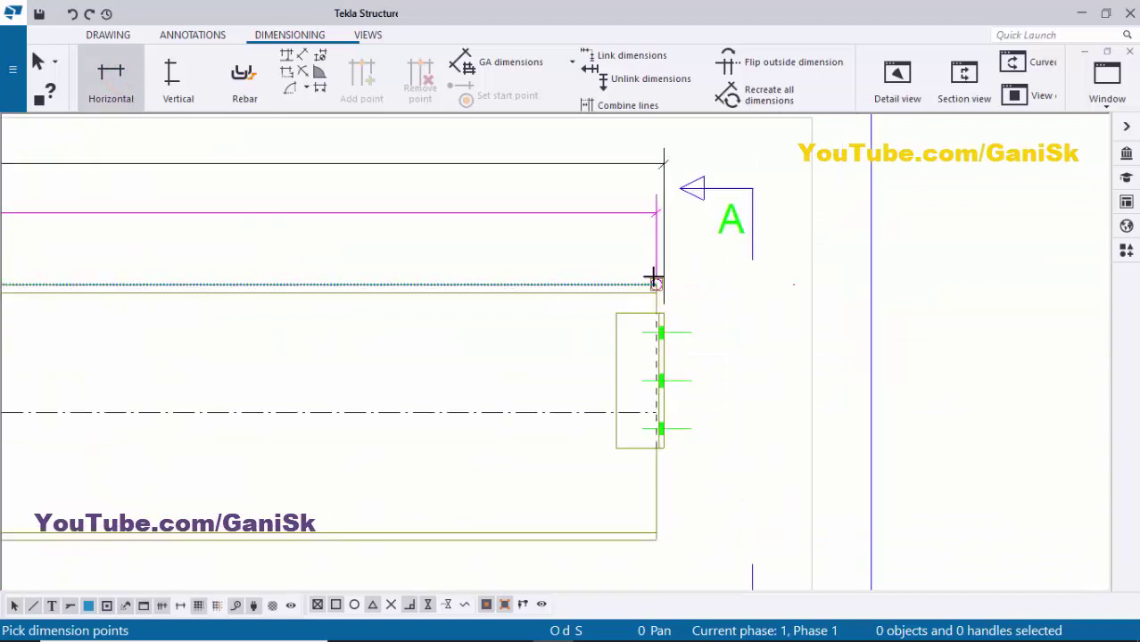
{"action": "scroll", "coordinate": [654, 276], "scroll_direction": "up", "scroll_amount": 5}
{"action": "left_click", "coordinate": [659, 305]}
{"action": "scroll", "coordinate": [675, 308], "scroll_direction": "down", "scroll_amount": 2}
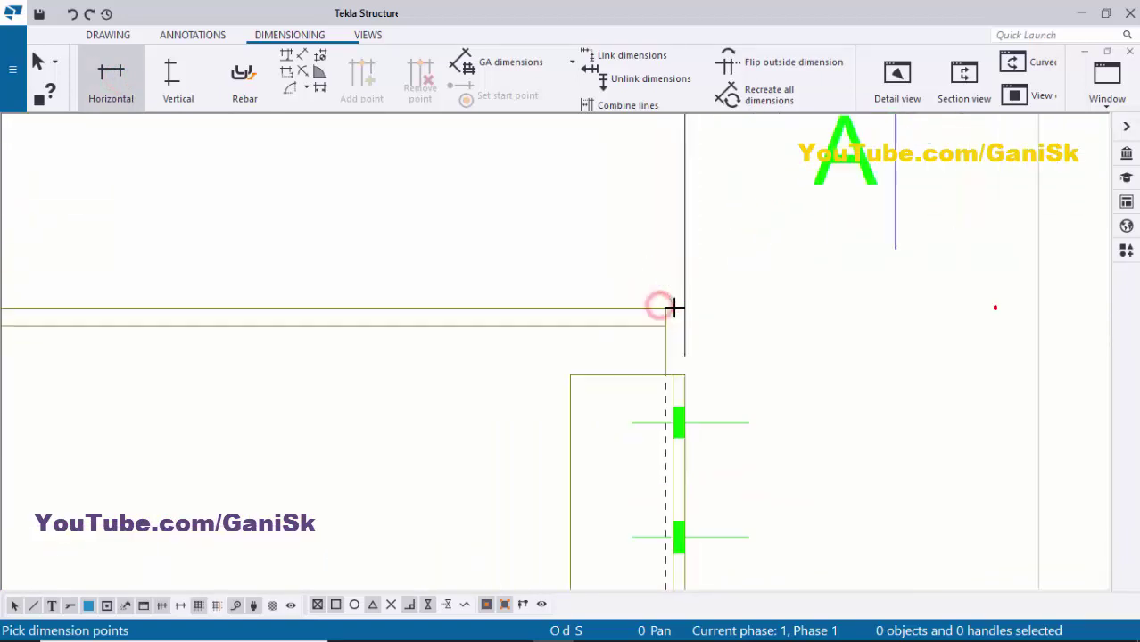
{"action": "left_click", "coordinate": [667, 307]}
{"action": "scroll", "coordinate": [671, 308], "scroll_direction": "down", "scroll_amount": 2}
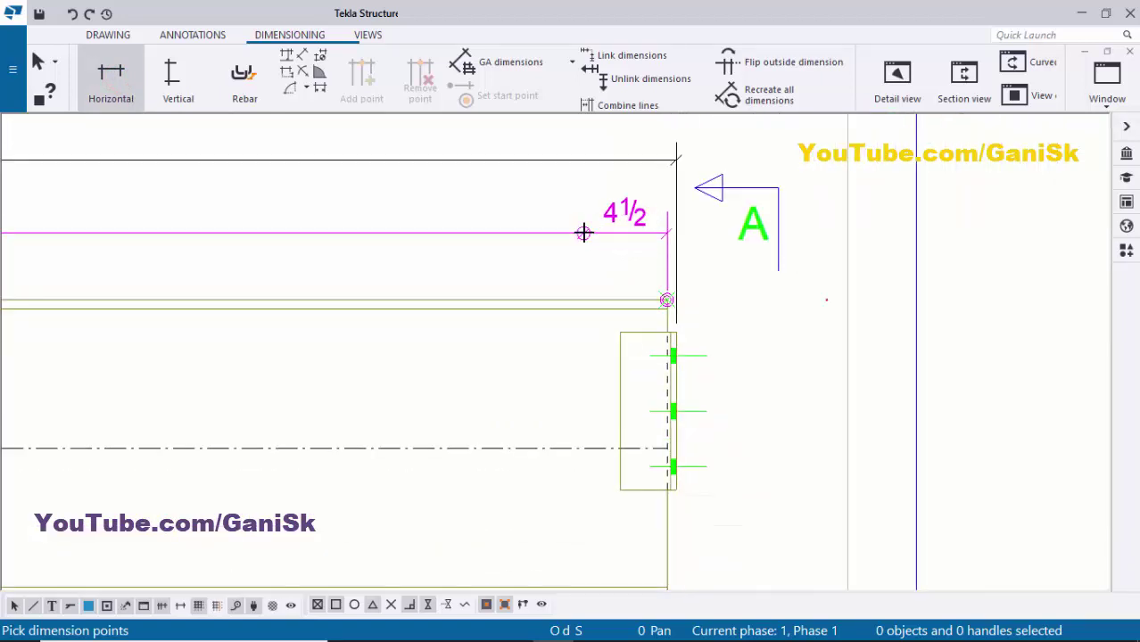
{"action": "scroll", "coordinate": [607, 233], "scroll_direction": "down", "scroll_amount": 4}
{"action": "right_click", "coordinate": [457, 187]}
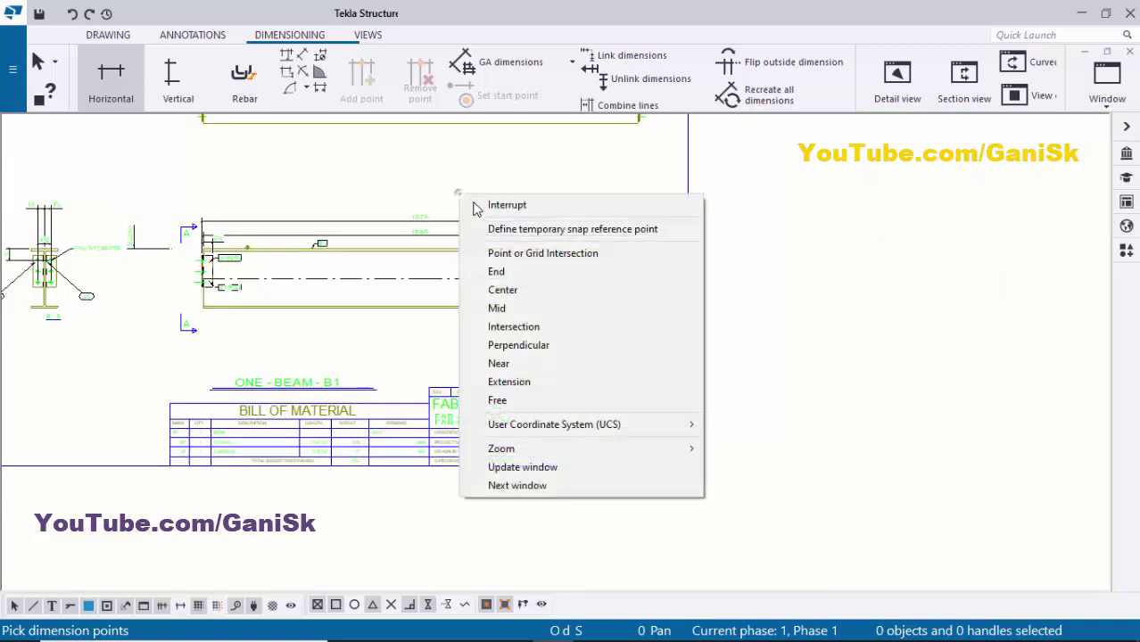
{"action": "left_click", "coordinate": [473, 204]}
Step: Change the straight type of the 13'-6 3/4 beam dimension to the running dimension (RD) style
{"action": "scroll", "coordinate": [351, 249], "scroll_direction": "up", "scroll_amount": 5}
{"action": "left_click", "coordinate": [424, 224]}
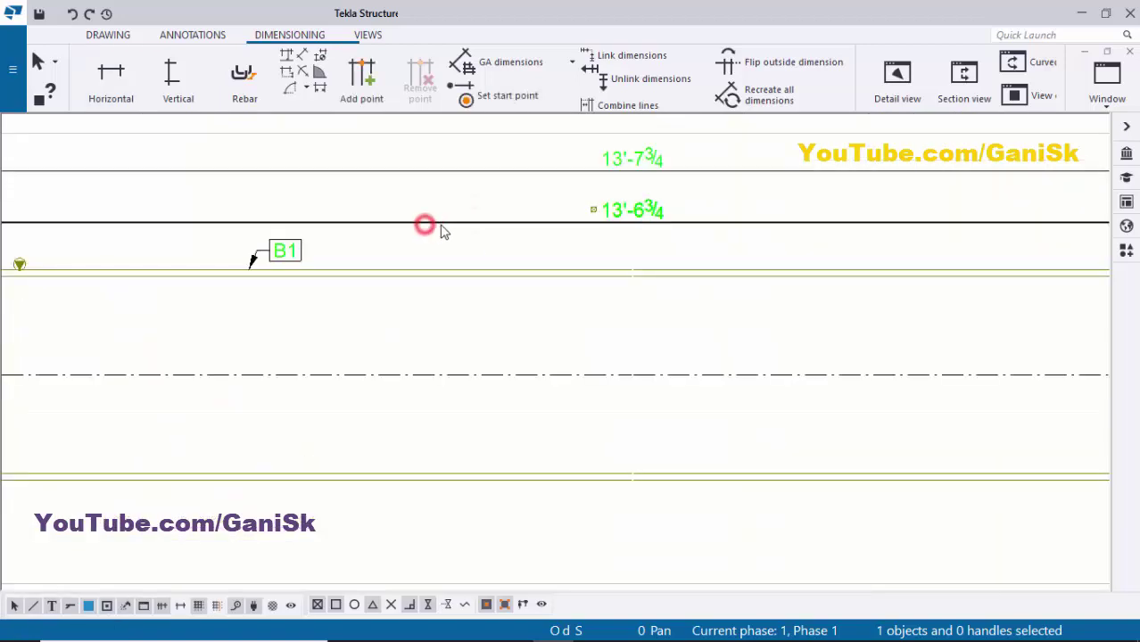
{"action": "double_click", "coordinate": [541, 232]}
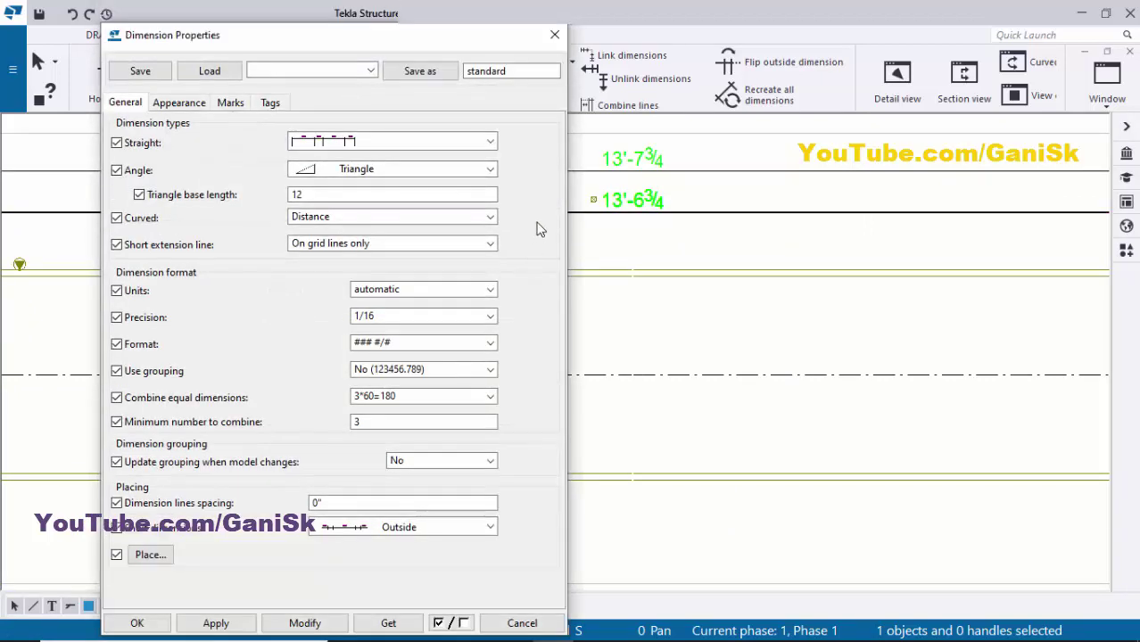
{"action": "left_click", "coordinate": [437, 141]}
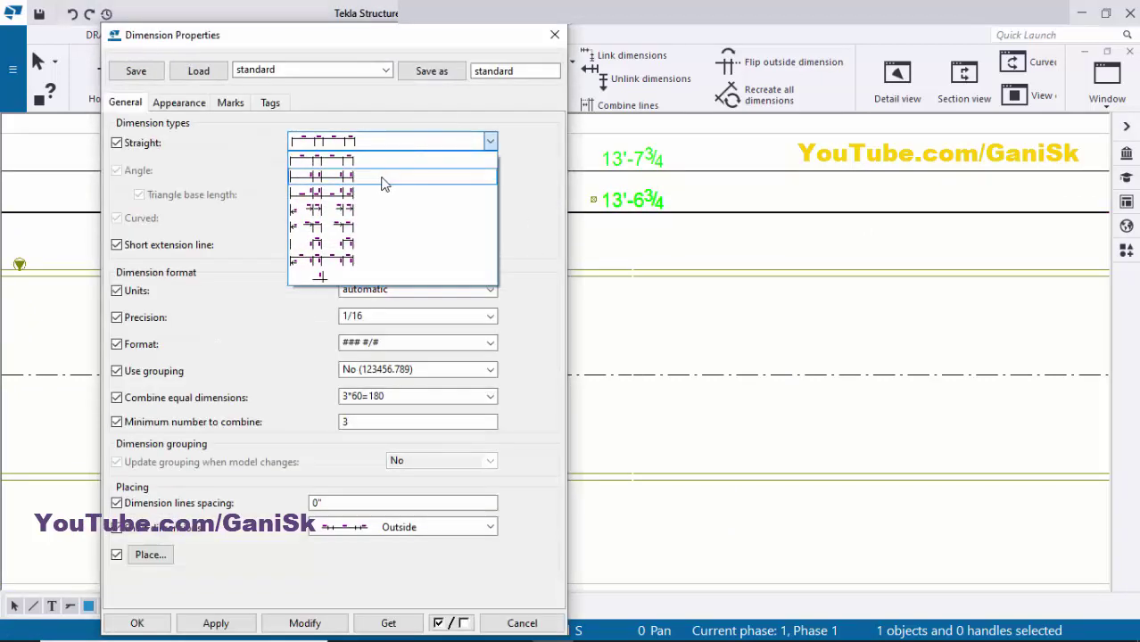
{"action": "left_click", "coordinate": [314, 211]}
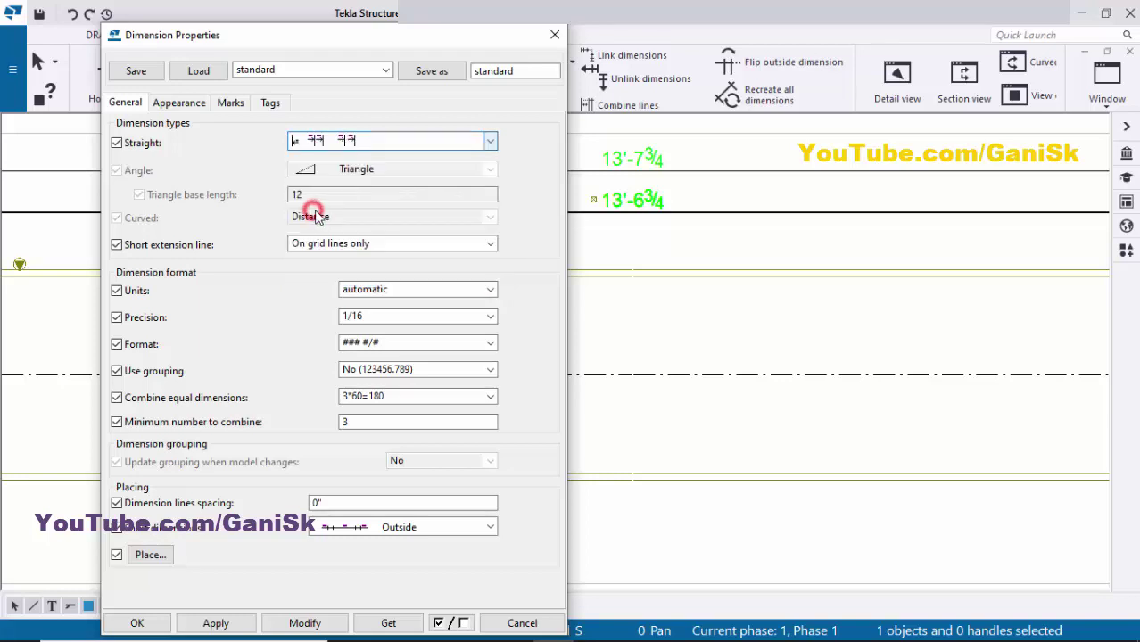
{"action": "left_click", "coordinate": [304, 623]}
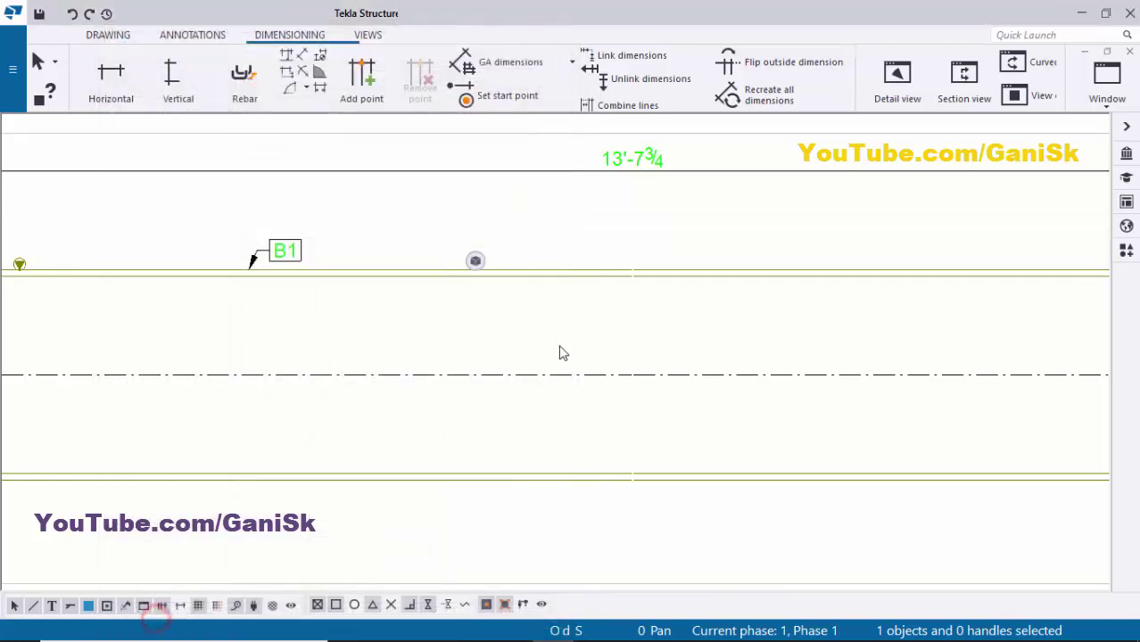
{"action": "left_click", "coordinate": [560, 346]}
{"action": "scroll", "coordinate": [636, 343], "scroll_direction": "down", "scroll_amount": 5}
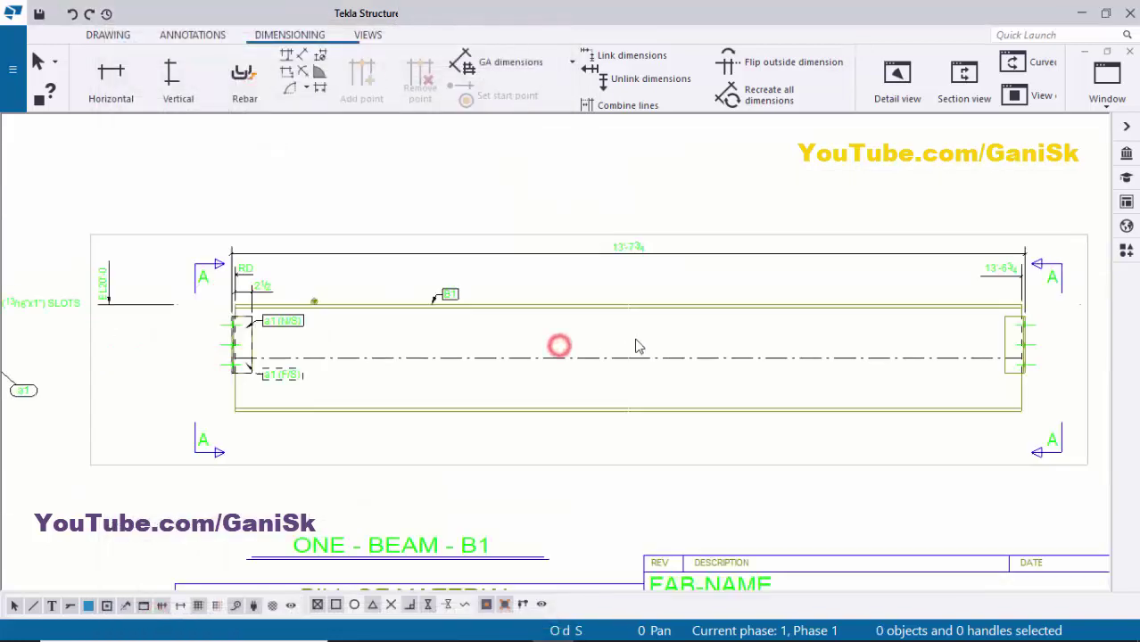
{"action": "scroll", "coordinate": [374, 308], "scroll_direction": "up", "scroll_amount": 4}
{"action": "scroll", "coordinate": [347, 303], "scroll_direction": "up", "scroll_amount": 4}
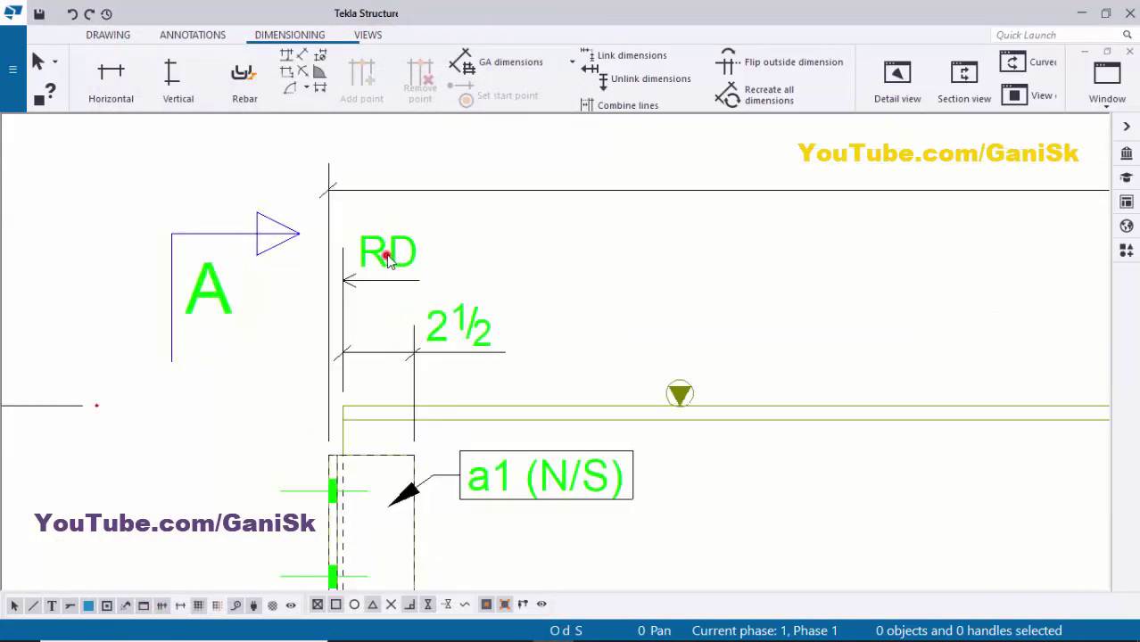
{"action": "left_click", "coordinate": [395, 253]}
{"action": "left_click", "coordinate": [520, 262]}
{"action": "scroll", "coordinate": [517, 258], "scroll_direction": "down", "scroll_amount": 5}
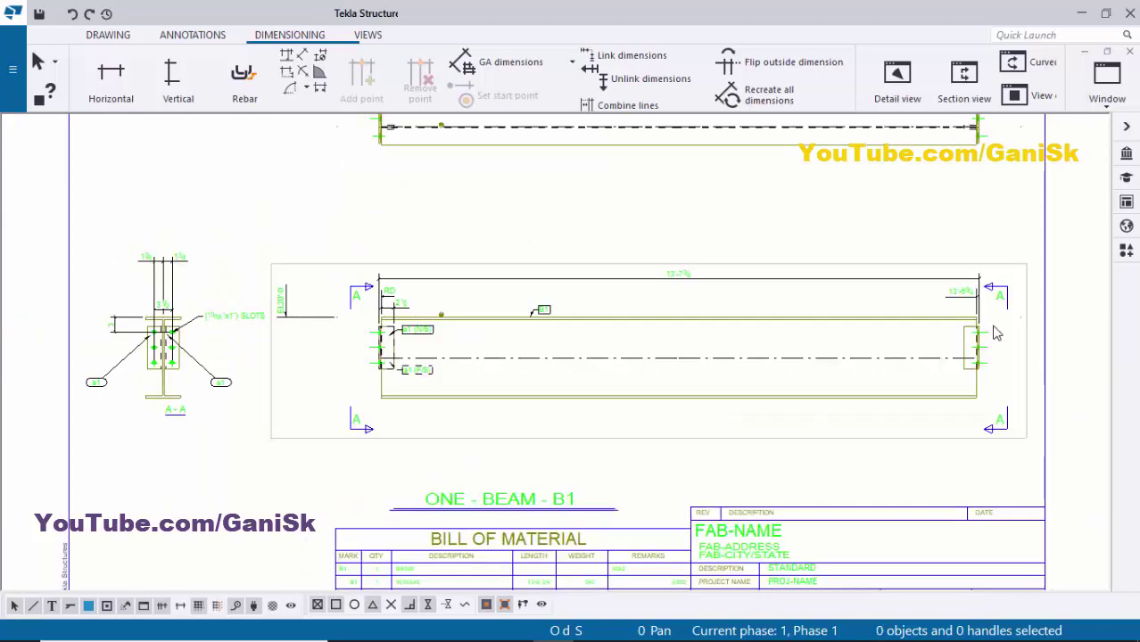
Step: Add a horizontal dimension from the beam's right end to the inner edge of the clip angle, placed above the top flange
{"action": "scroll", "coordinate": [925, 346], "scroll_direction": "up", "scroll_amount": 5}
{"action": "scroll", "coordinate": [924, 352], "scroll_direction": "up", "scroll_amount": 3}
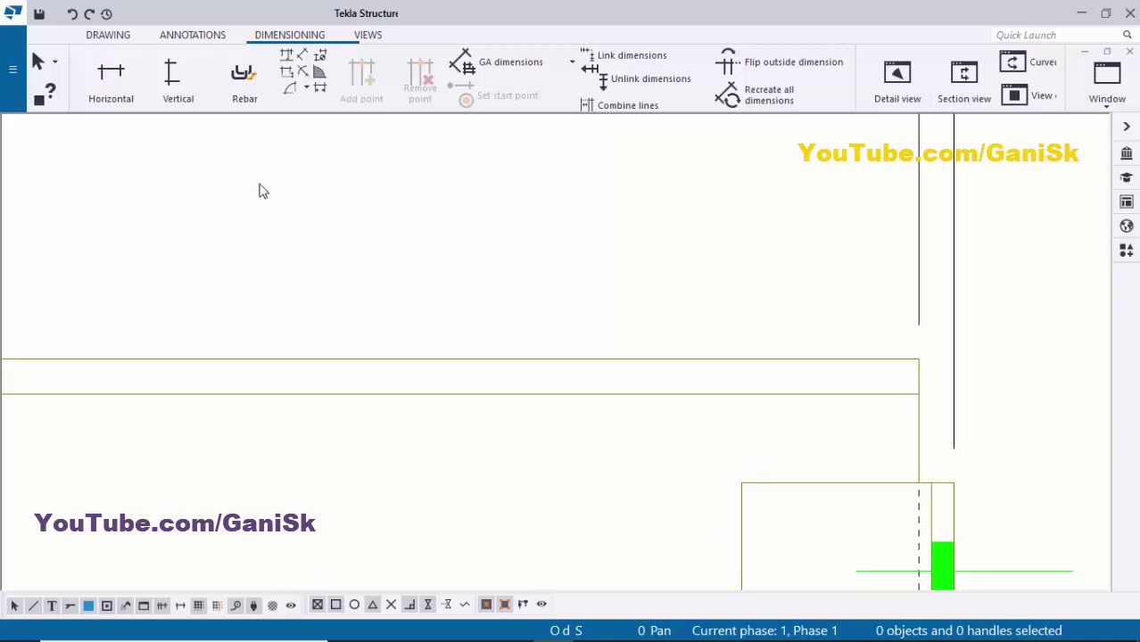
{"action": "left_click", "coordinate": [111, 85]}
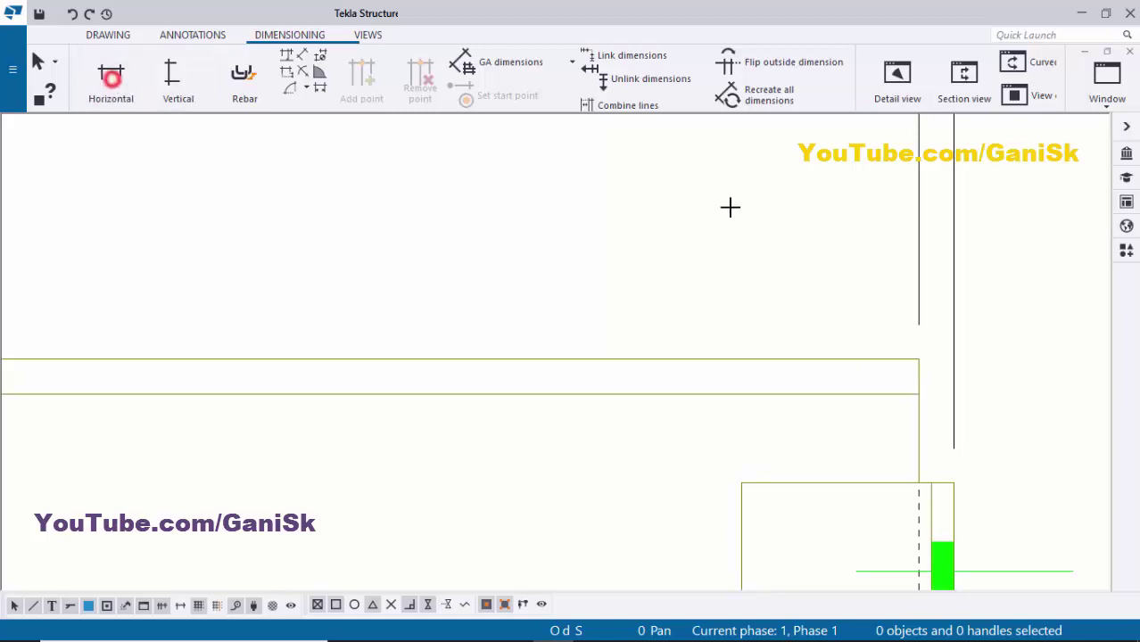
{"action": "left_click", "coordinate": [921, 354]}
{"action": "scroll", "coordinate": [750, 438], "scroll_direction": "up", "scroll_amount": 1}
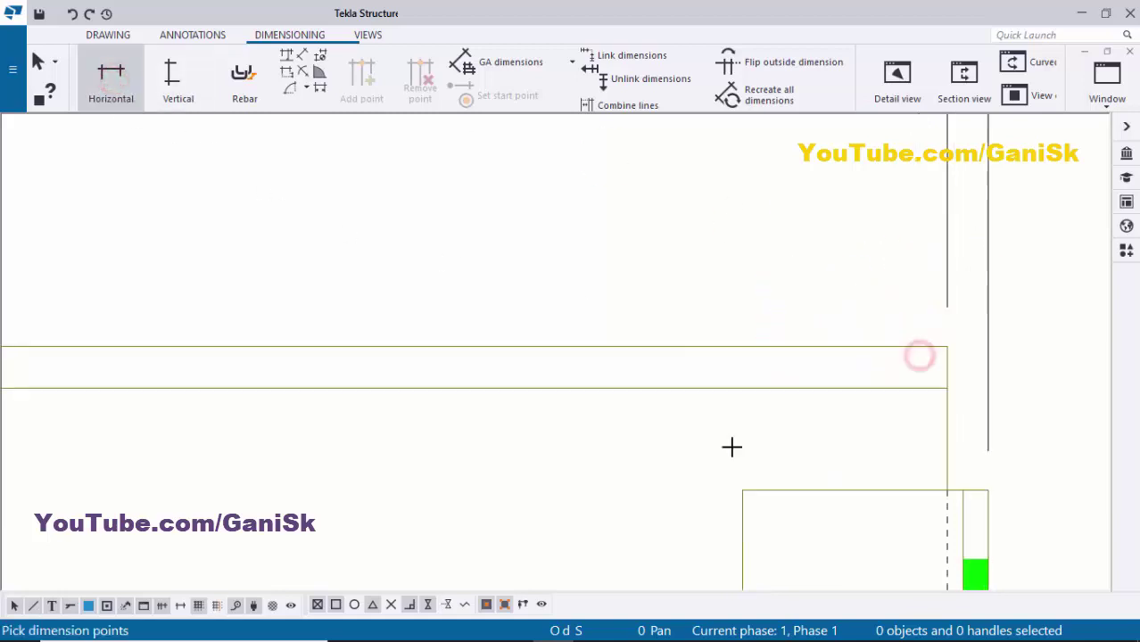
{"action": "left_click", "coordinate": [741, 492]}
{"action": "middle_click_drag", "start_coordinate": [740, 336], "coordinate": [731, 415]}
{"action": "scroll", "coordinate": [735, 312], "scroll_direction": "down", "scroll_amount": 1}
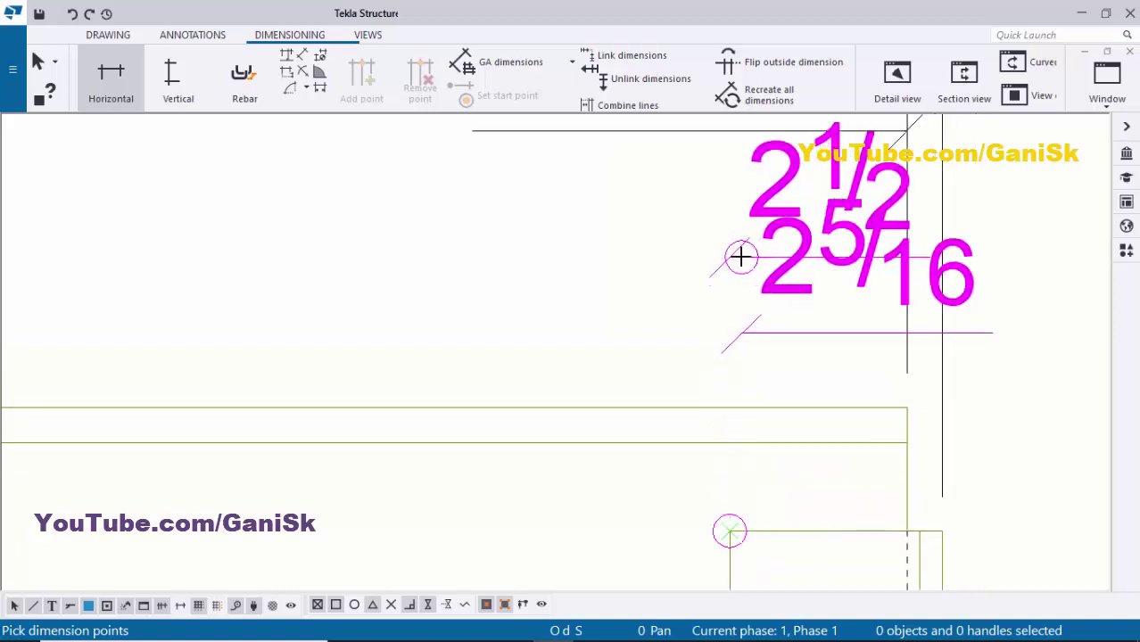
{"action": "middle_click", "coordinate": [726, 271]}
{"action": "scroll", "coordinate": [729, 280], "scroll_direction": "down", "scroll_amount": 2}
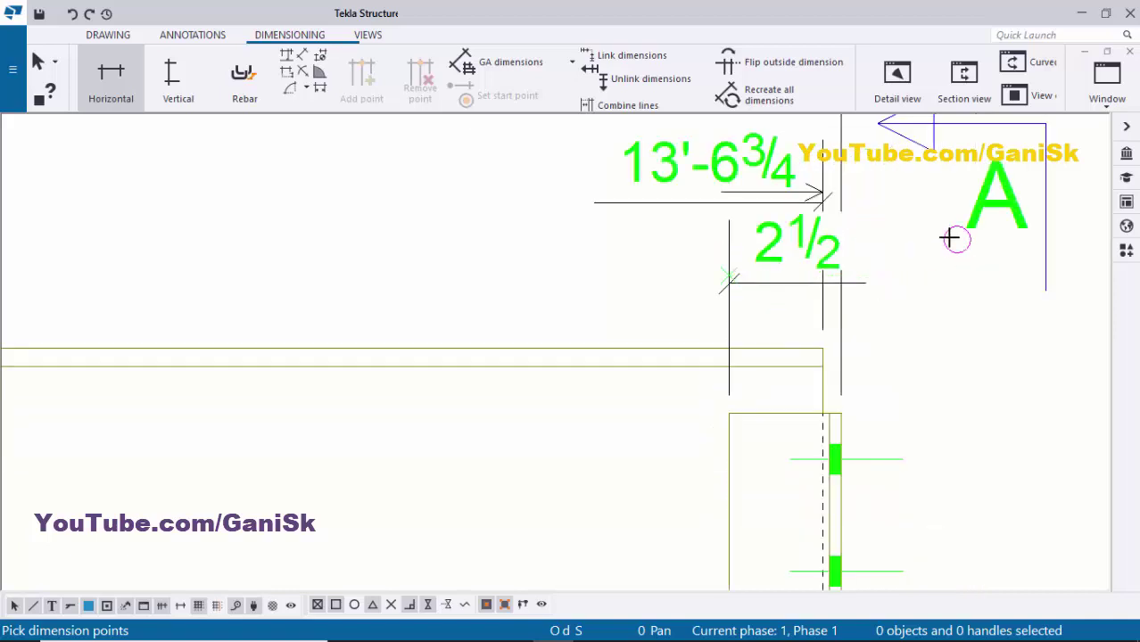
{"action": "right_click", "coordinate": [935, 234]}
{"action": "left_click", "coordinate": [948, 246]}
Step: Move the right clip angle's 2 1/2 dimension down, away from the beam's running dimension
{"action": "scroll", "coordinate": [839, 275], "scroll_direction": "up", "scroll_amount": 1}
{"action": "left_click", "coordinate": [776, 244]}
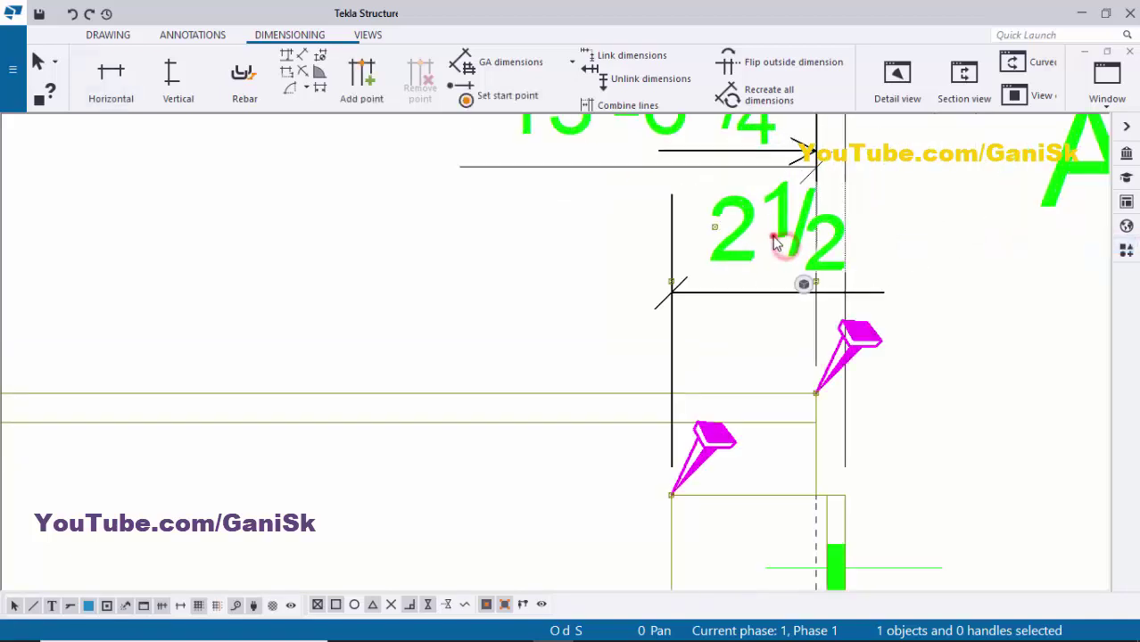
{"action": "scroll", "coordinate": [771, 265], "scroll_direction": "down", "scroll_amount": 1}
{"action": "left_click_drag", "start_coordinate": [766, 256], "coordinate": [767, 284]}
{"action": "left_click", "coordinate": [737, 291]}
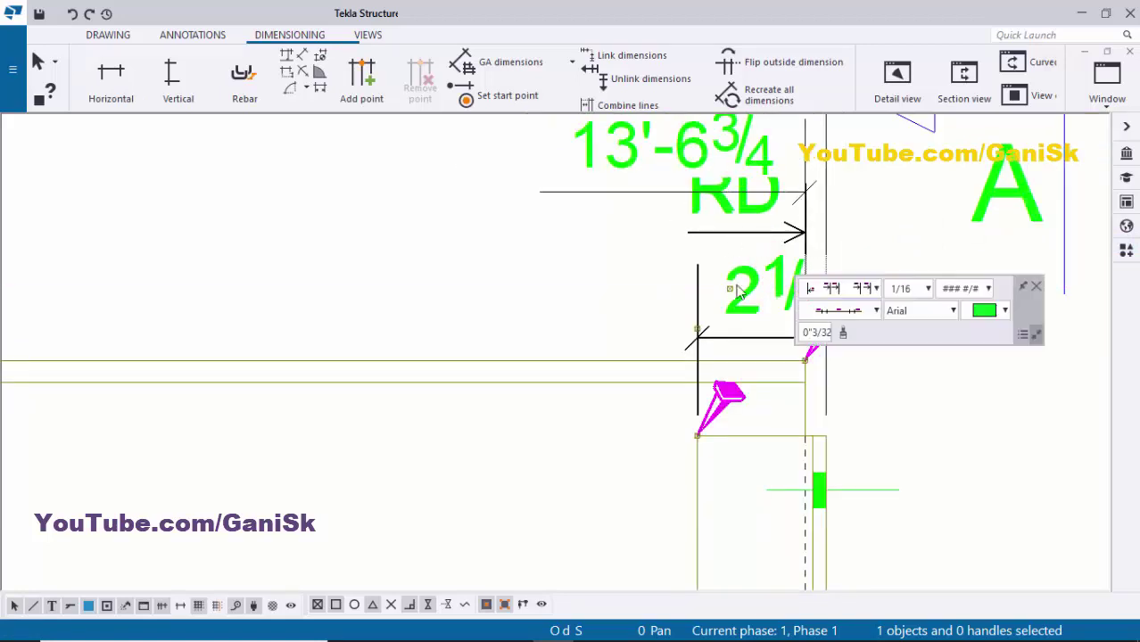
Step: Change the straight type of the right clip angle's 2 1/2 dimension to the plain point-to-point style without RD
{"action": "double_click", "coordinate": [792, 314]}
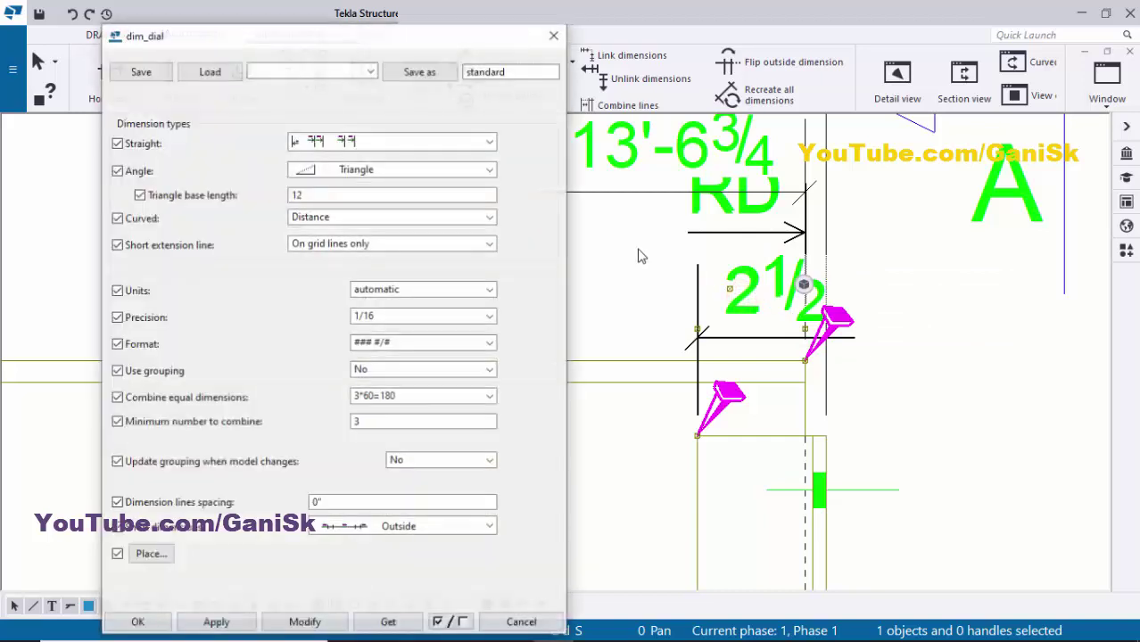
{"action": "left_click", "coordinate": [398, 143]}
{"action": "left_click", "coordinate": [386, 158]}
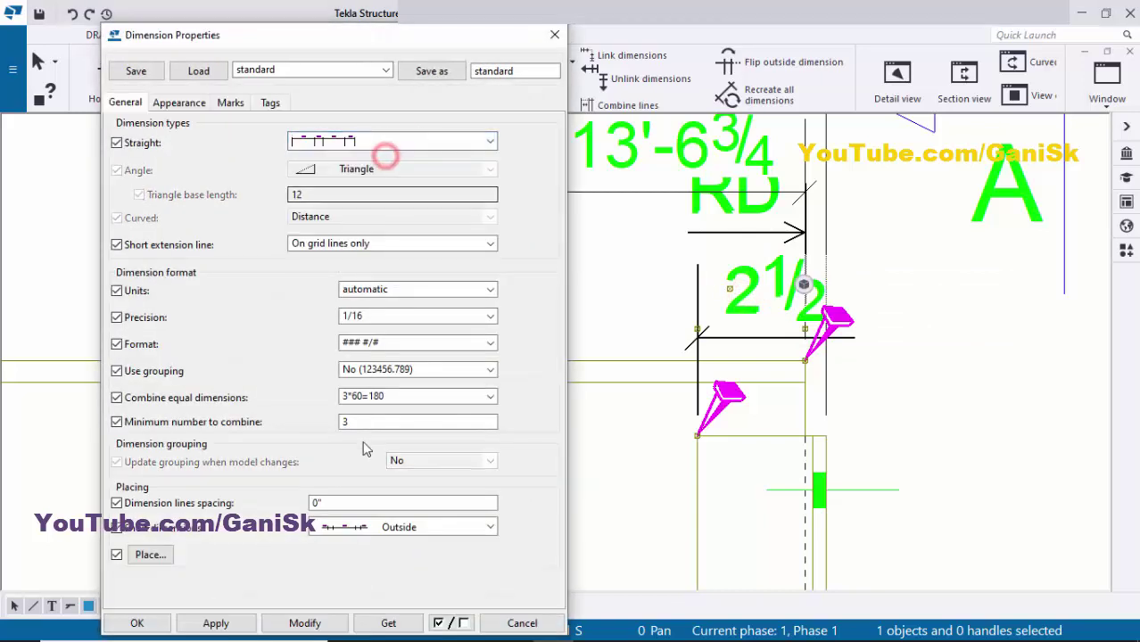
{"action": "left_click", "coordinate": [307, 624]}
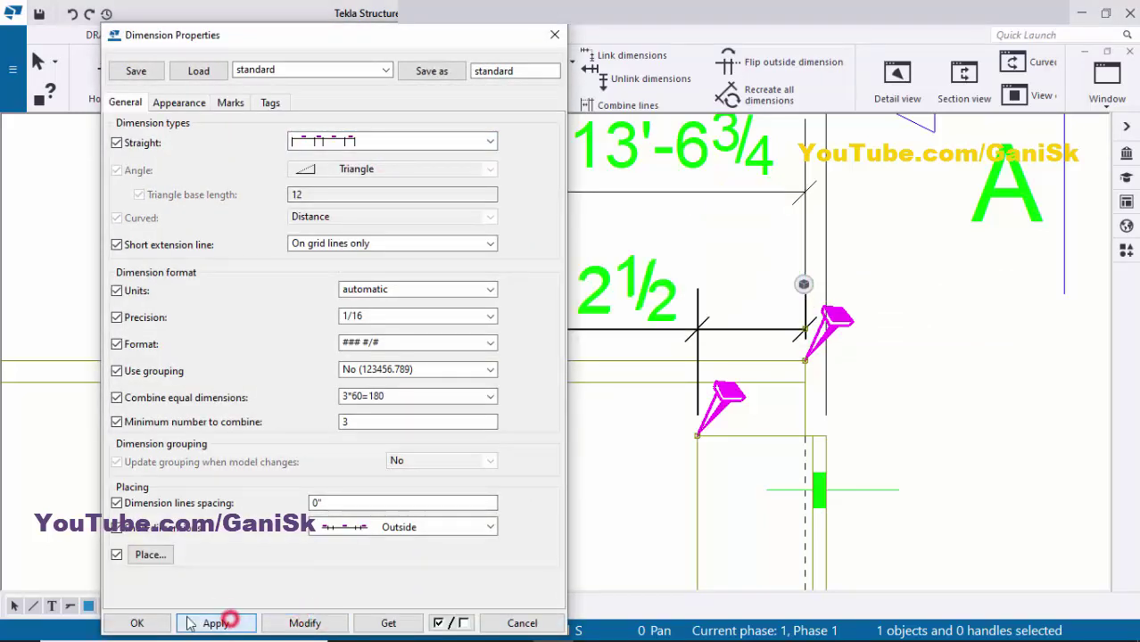
{"action": "left_click", "coordinate": [132, 623]}
{"action": "left_click", "coordinate": [397, 273]}
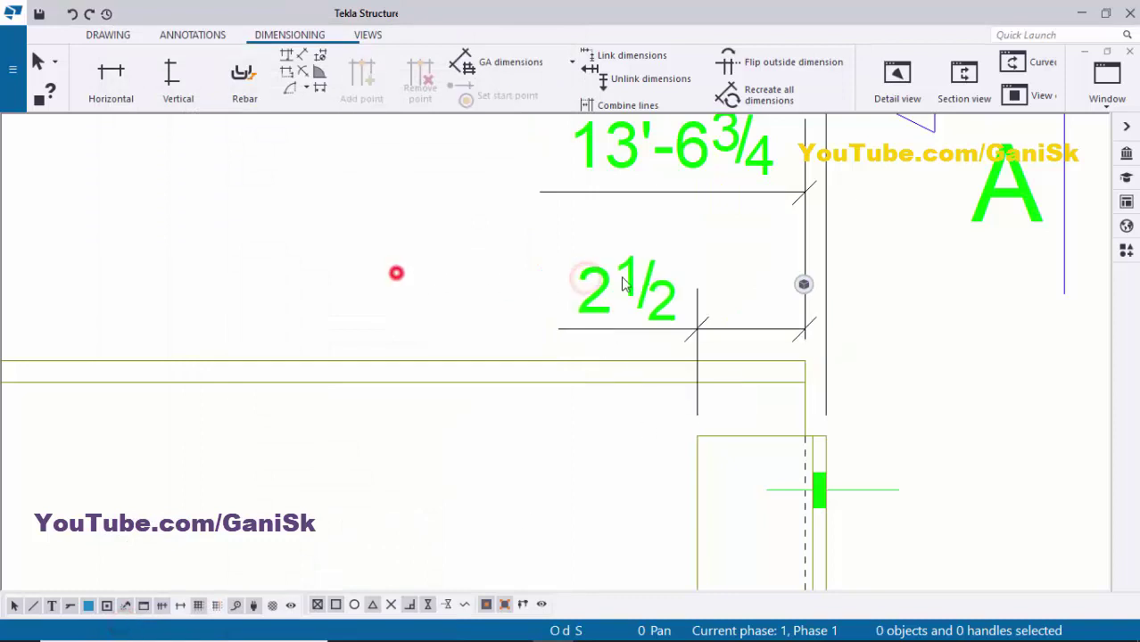
Step: Move the right clip angle's 2 1/2 dimension up, closer to the 13'-6 3/4 running dimension
{"action": "scroll", "coordinate": [653, 288], "scroll_direction": "up", "scroll_amount": 1}
{"action": "left_click_drag", "start_coordinate": [643, 308], "coordinate": [648, 272]}
{"action": "left_click", "coordinate": [425, 274]}
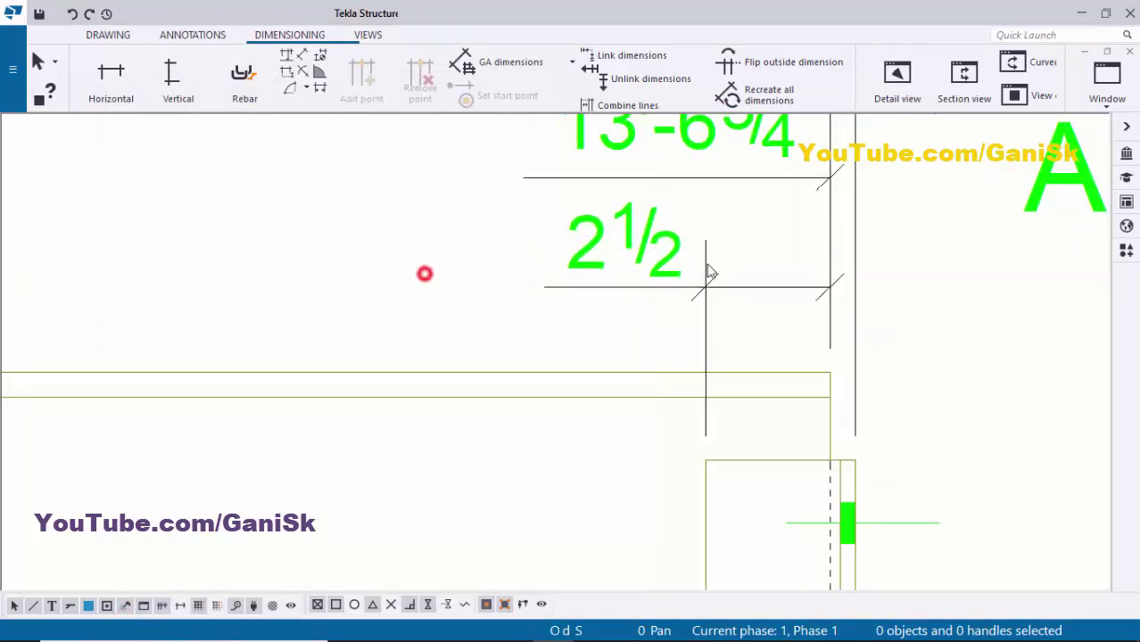
Step: Add part marks to both clip angles at the beam's right end using the applied mark properties
{"action": "scroll", "coordinate": [720, 275], "scroll_direction": "down", "scroll_amount": 6}
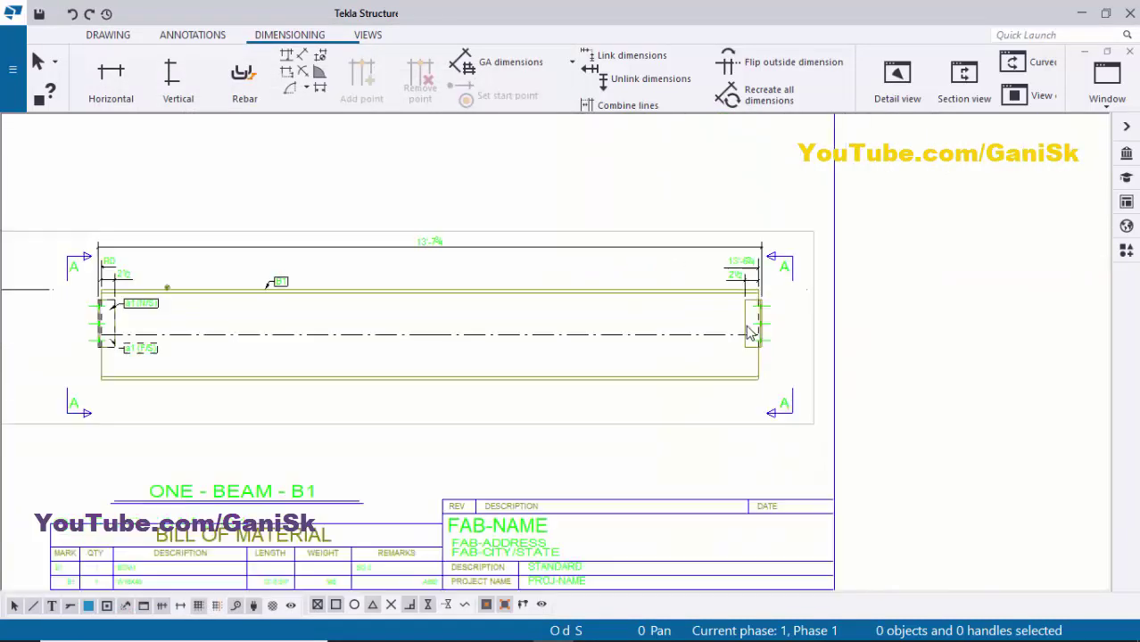
{"action": "scroll", "coordinate": [757, 362], "scroll_direction": "up", "scroll_amount": 4}
{"action": "scroll", "coordinate": [757, 362], "scroll_direction": "up", "scroll_amount": 2}
{"action": "left_click_drag", "start_coordinate": [665, 320], "coordinate": [662, 323]}
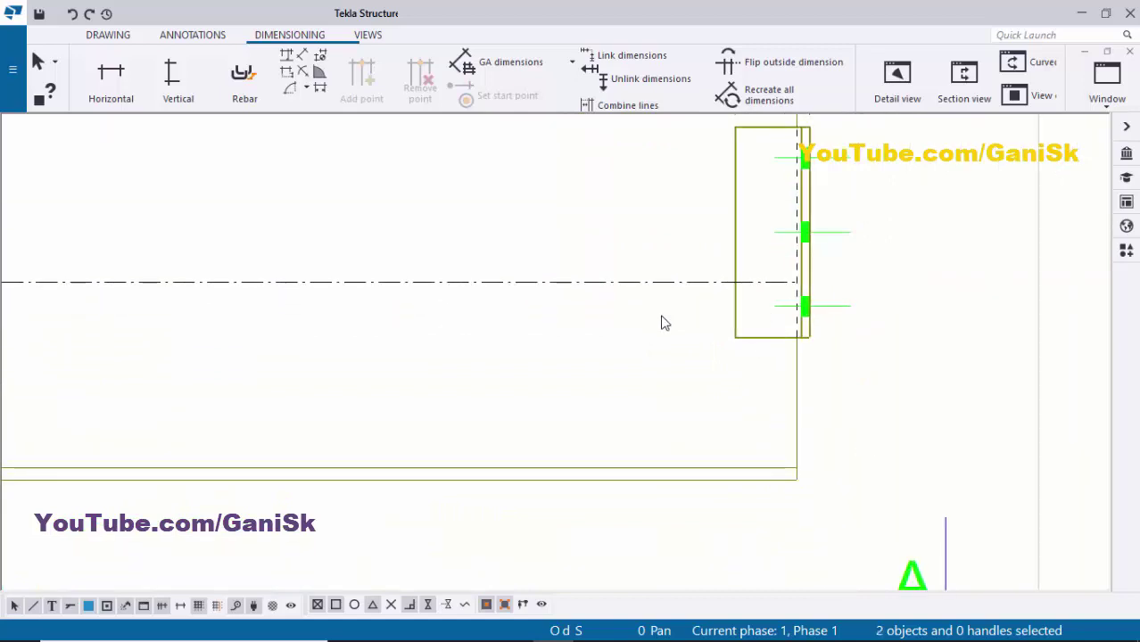
{"action": "right_click", "coordinate": [669, 315]}
{"action": "mouse_move", "coordinate": [754, 370]}
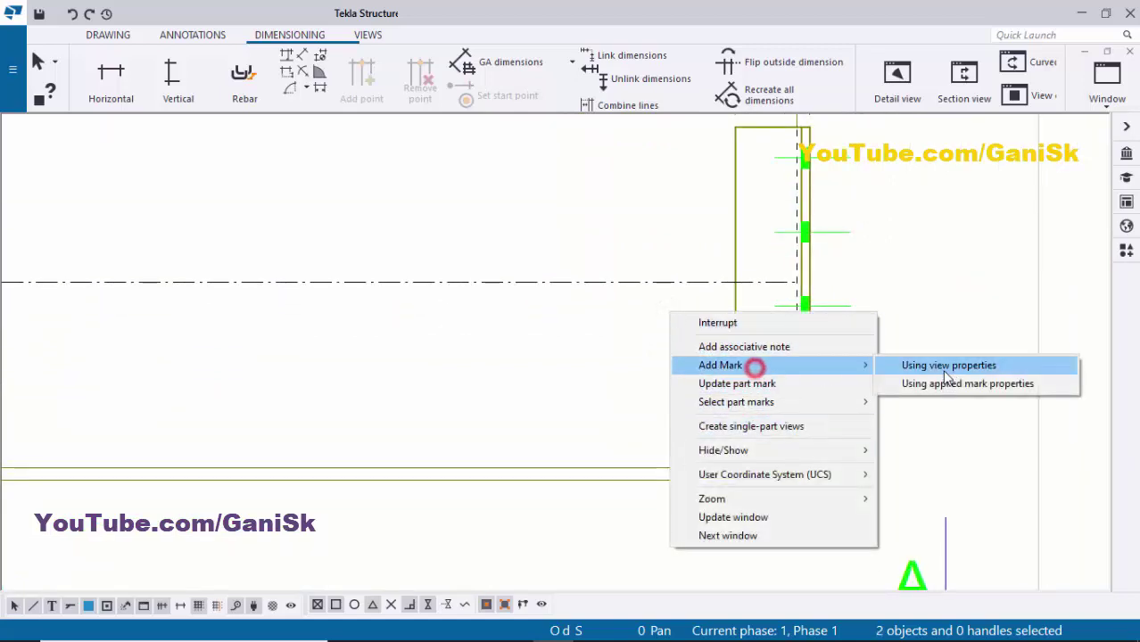
{"action": "left_click", "coordinate": [961, 386]}
Step: Place the right end's a1 (N/S) mark beside the clip angle's lower corner and the a1 (F/S) mark beside its upper part
{"action": "scroll", "coordinate": [700, 334], "scroll_direction": "down", "scroll_amount": 1}
{"action": "left_click_drag", "start_coordinate": [682, 248], "coordinate": [643, 350]}
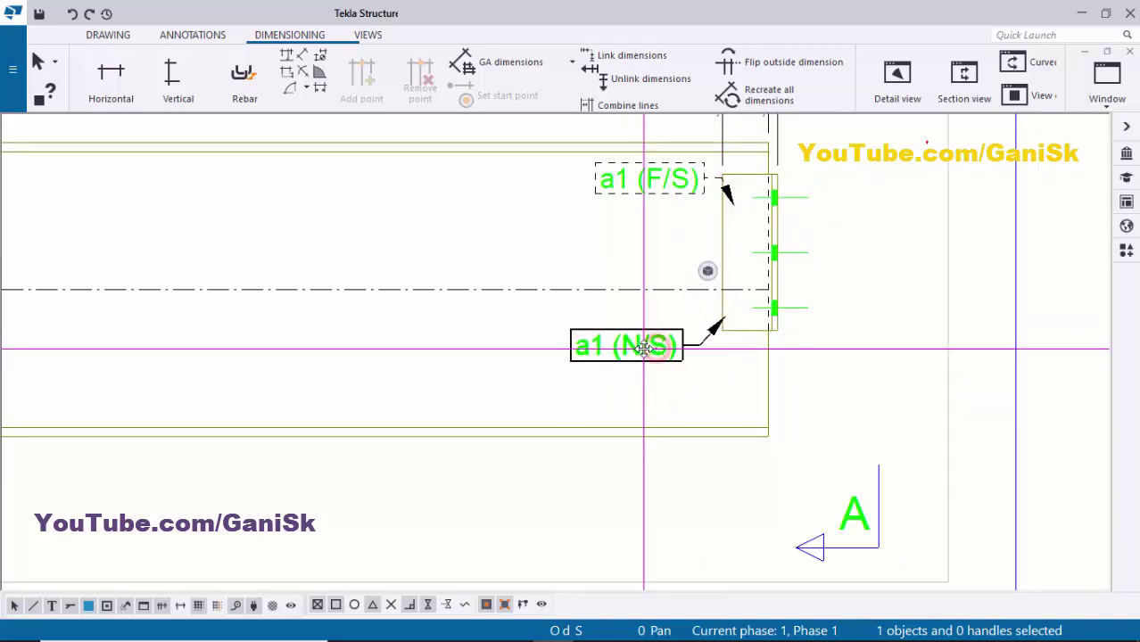
{"action": "left_click", "coordinate": [660, 254]}
{"action": "mouse_move", "coordinate": [673, 183]}
{"action": "left_mouse_down"}
{"action": "mouse_move", "coordinate": [666, 196]}
{"action": "mouse_move", "coordinate": [647, 191]}
{"action": "mouse_move", "coordinate": [681, 205]}
{"action": "mouse_move", "coordinate": [662, 202]}
{"action": "mouse_move", "coordinate": [657, 220]}
{"action": "mouse_move", "coordinate": [663, 199]}
{"action": "left_mouse_up"}
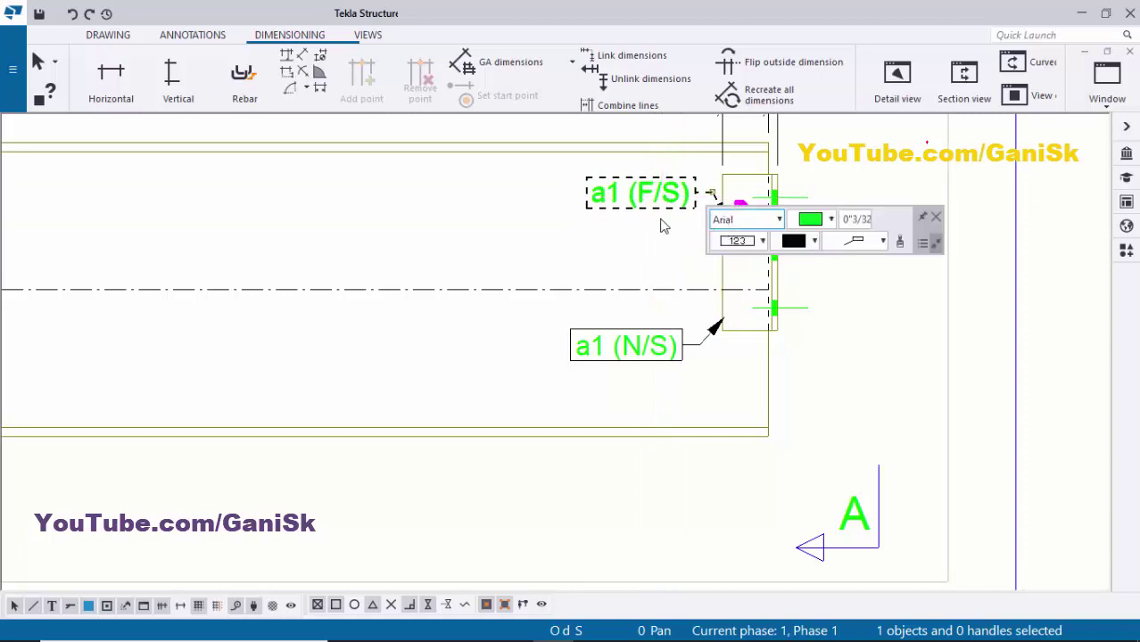
{"action": "left_click", "coordinate": [591, 229]}
{"action": "scroll", "coordinate": [670, 293], "scroll_direction": "up", "scroll_amount": 2}
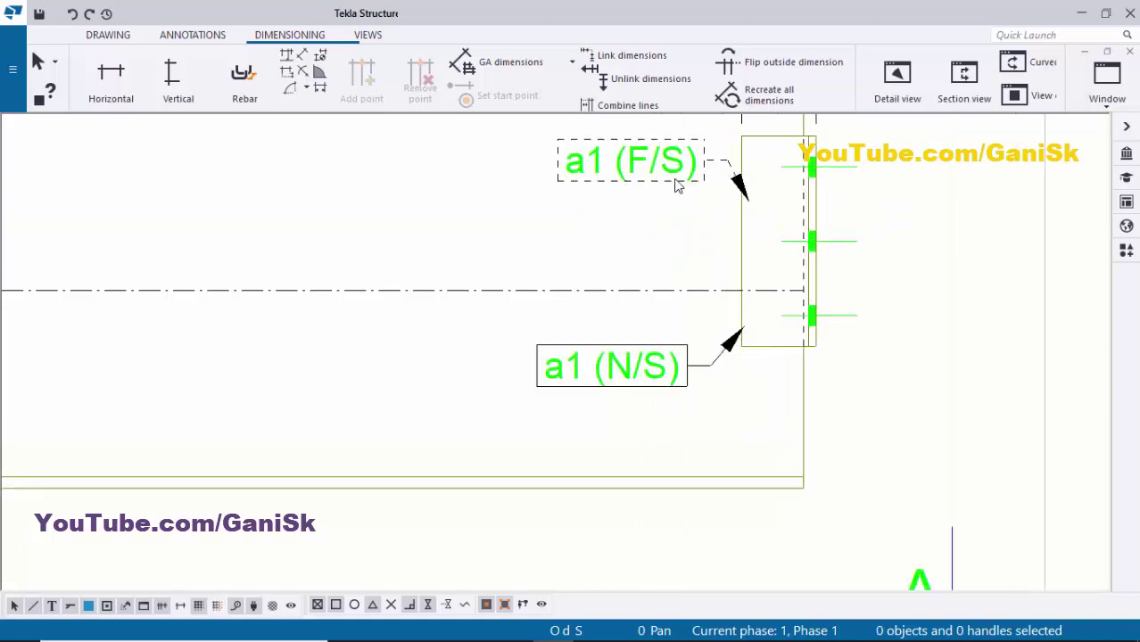
{"action": "left_click", "coordinate": [665, 229]}
{"action": "scroll", "coordinate": [705, 241], "scroll_direction": "down", "scroll_amount": 3}
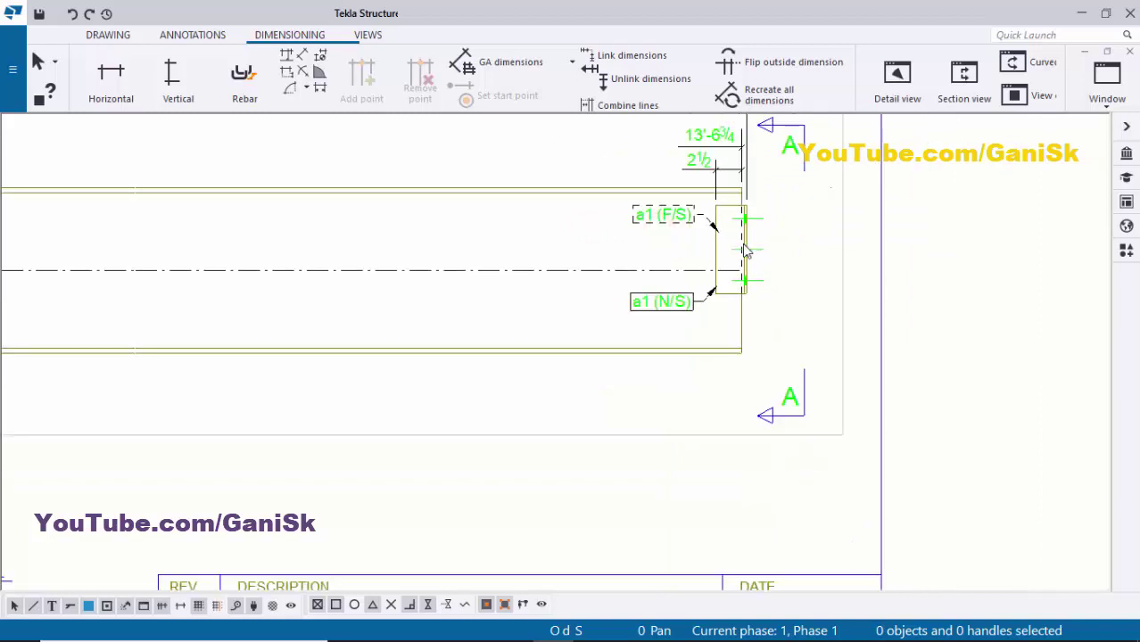
{"action": "scroll", "coordinate": [720, 210], "scroll_direction": "down", "scroll_amount": 5}
{"action": "scroll", "coordinate": [378, 259], "scroll_direction": "up", "scroll_amount": 3}
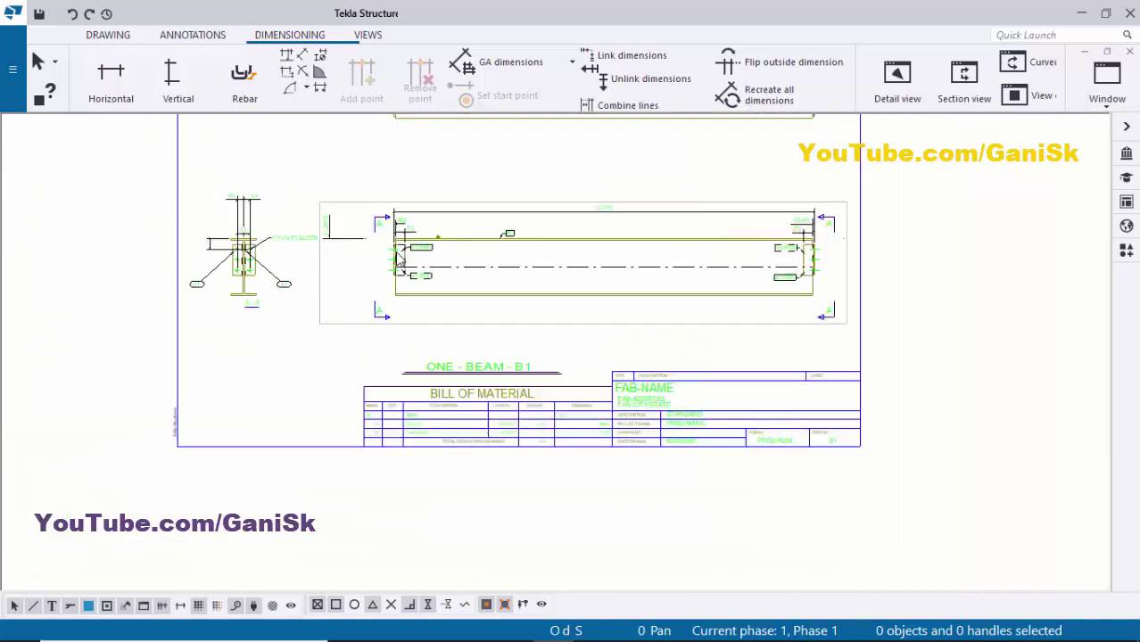
Step: Move the lower end of the beam's left section mark A up, closer to the bottom flange
{"action": "scroll", "coordinate": [378, 259], "scroll_direction": "up", "scroll_amount": 2}
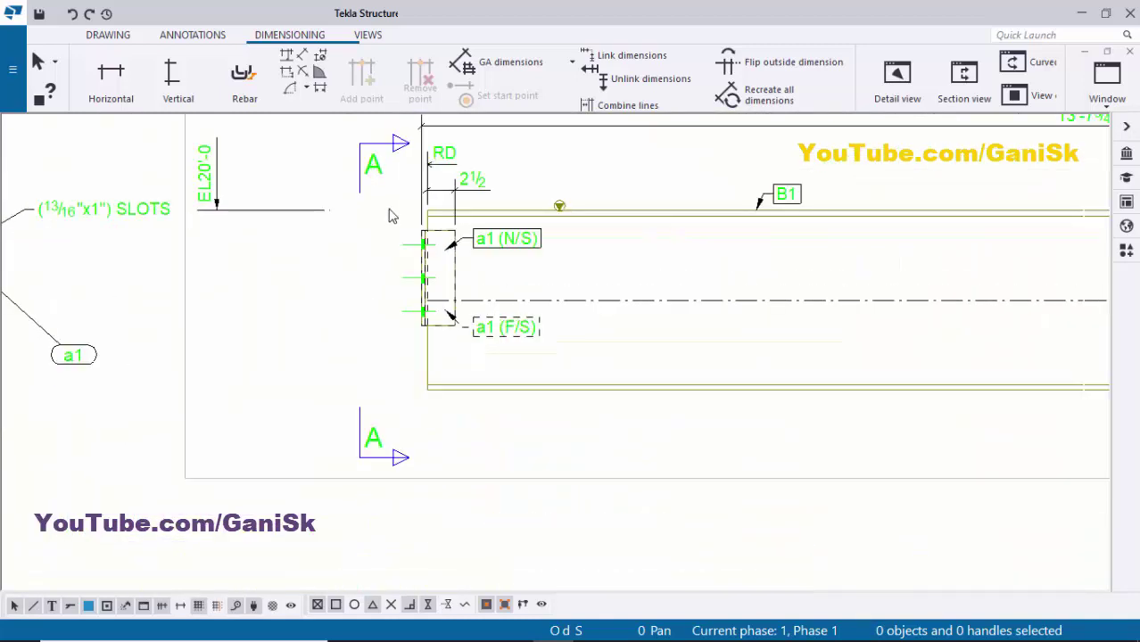
{"action": "left_click", "coordinate": [366, 432]}
{"action": "left_click_drag", "start_coordinate": [366, 448], "coordinate": [375, 398]}
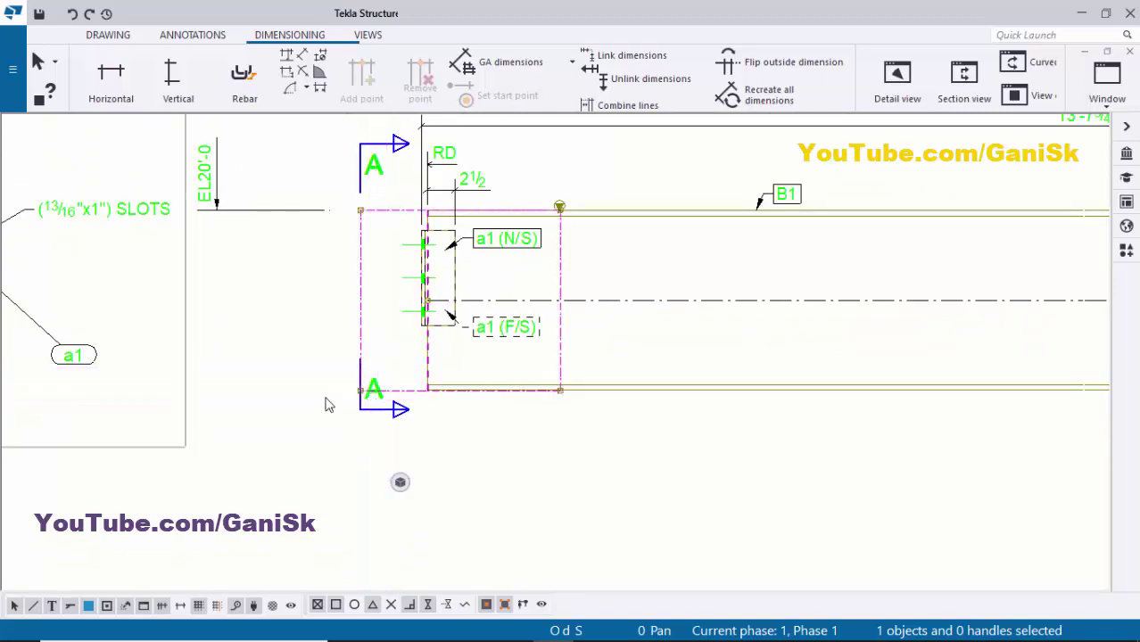
{"action": "left_click", "coordinate": [275, 371]}
Step: Move the EL20'-0 level mark closer to the beam's left end in the front view
{"action": "middle_click_drag", "start_coordinate": [246, 173], "coordinate": [260, 216]}
{"action": "left_click", "coordinate": [232, 216]}
{"action": "left_click_drag", "start_coordinate": [225, 245], "coordinate": [297, 241]}
{"action": "scroll", "coordinate": [444, 262], "scroll_direction": "up", "scroll_amount": 5}
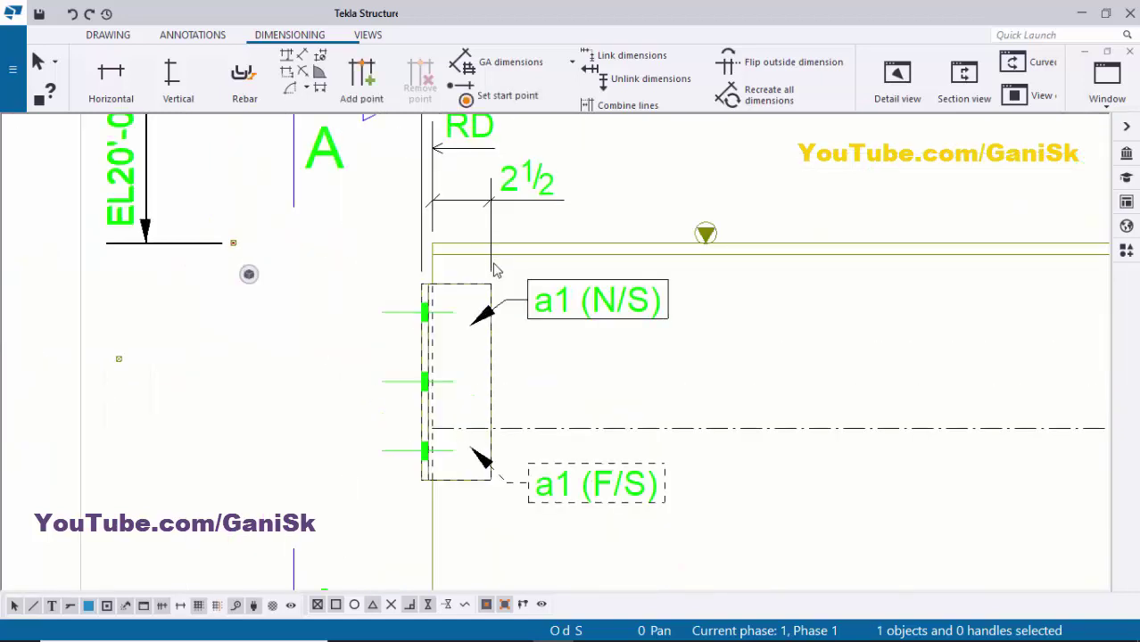
{"action": "scroll", "coordinate": [536, 252], "scroll_direction": "down", "scroll_amount": 3}
{"action": "scroll", "coordinate": [205, 216], "scroll_direction": "up", "scroll_amount": 1}
{"action": "scroll", "coordinate": [265, 247], "scroll_direction": "down", "scroll_amount": 1}
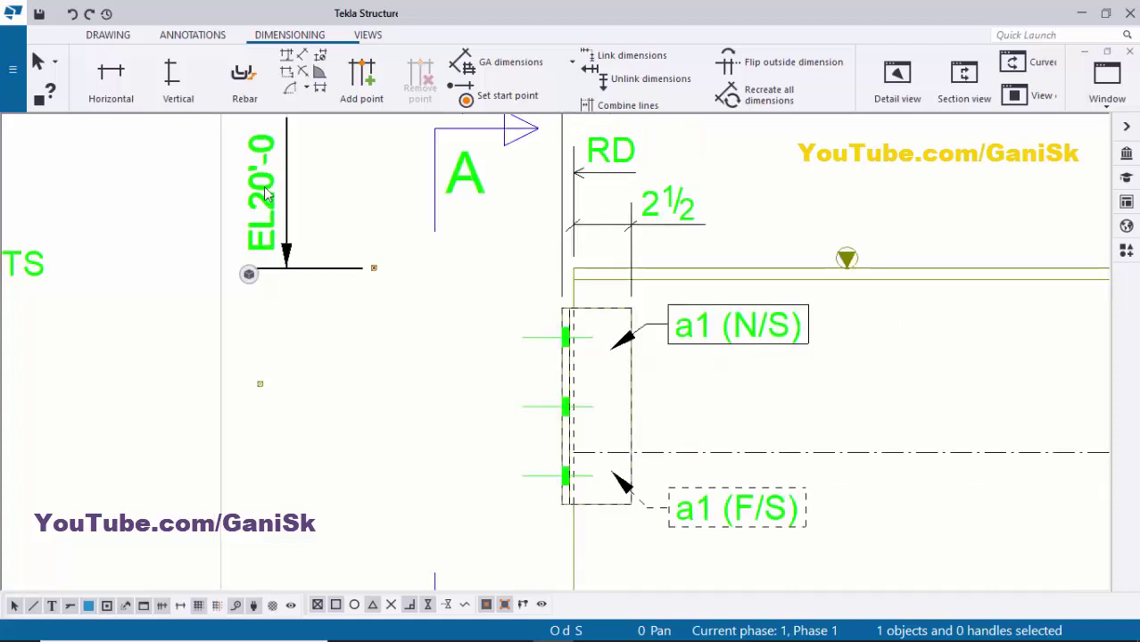
{"action": "scroll", "coordinate": [553, 254], "scroll_direction": "down", "scroll_amount": 2}
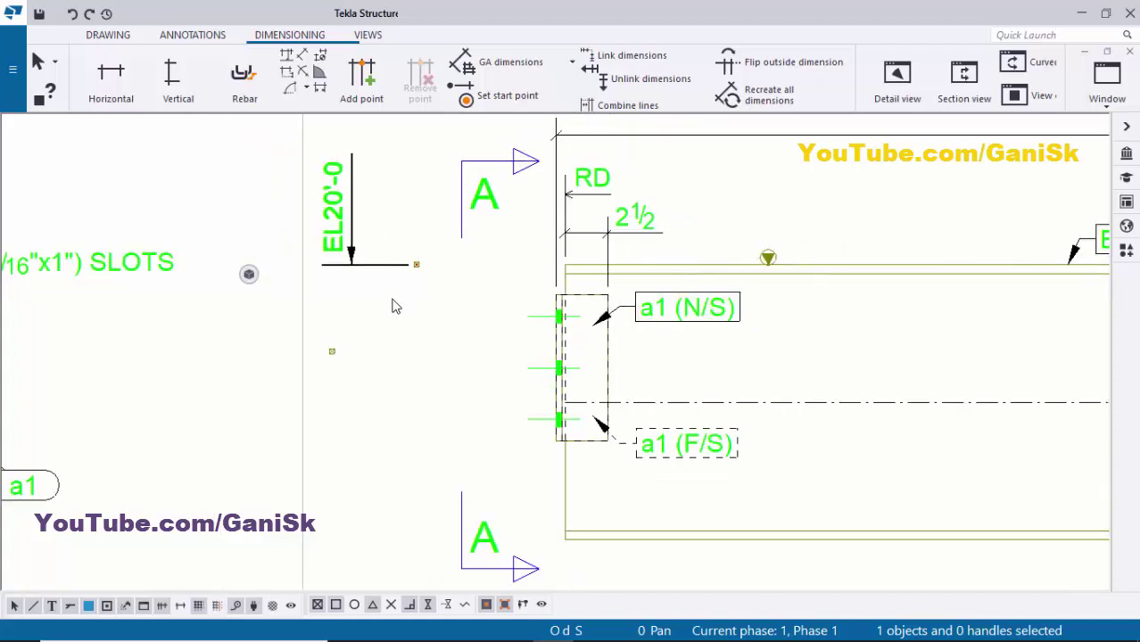
{"action": "scroll", "coordinate": [396, 307], "scroll_direction": "down", "scroll_amount": 3}
Step: Move both a1 part marks in section A-A inward and up, close beside their clip angles
{"action": "scroll", "coordinate": [195, 337], "scroll_direction": "up", "scroll_amount": 3}
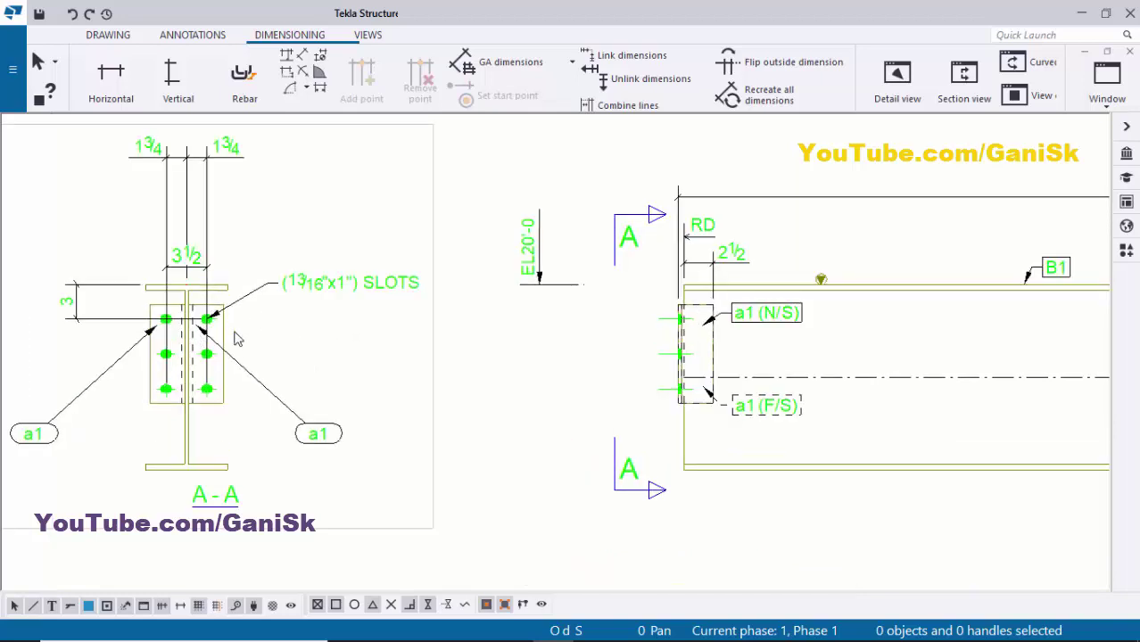
{"action": "scroll", "coordinate": [104, 447], "scroll_direction": "up", "scroll_amount": 2}
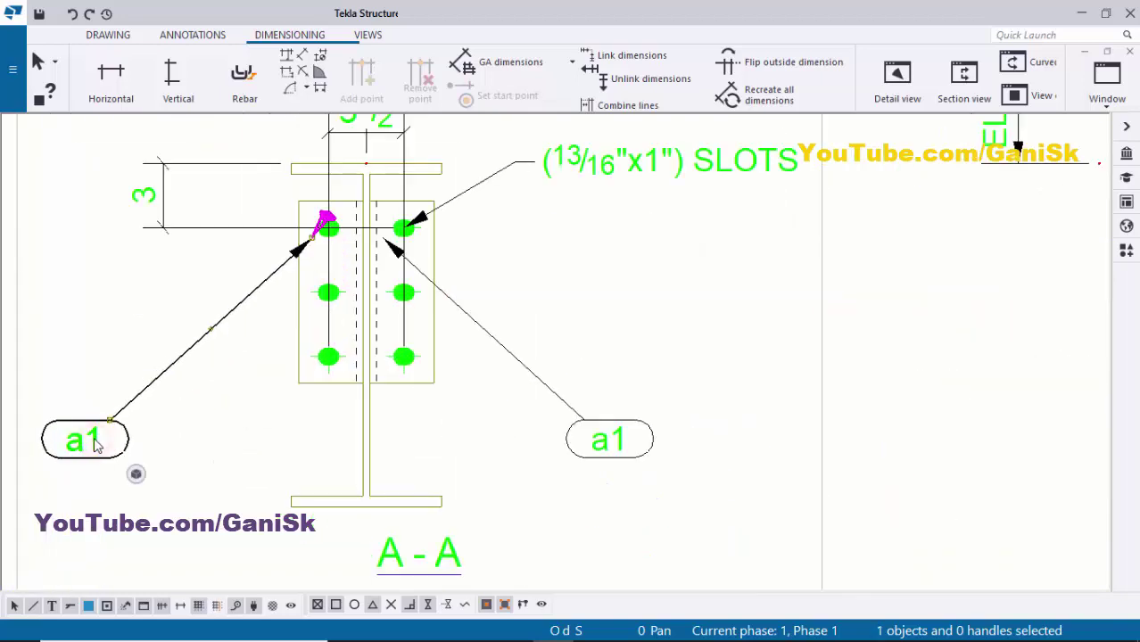
{"action": "left_click_drag", "start_coordinate": [190, 360], "coordinate": [246, 377]}
{"action": "left_click", "coordinate": [249, 383]}
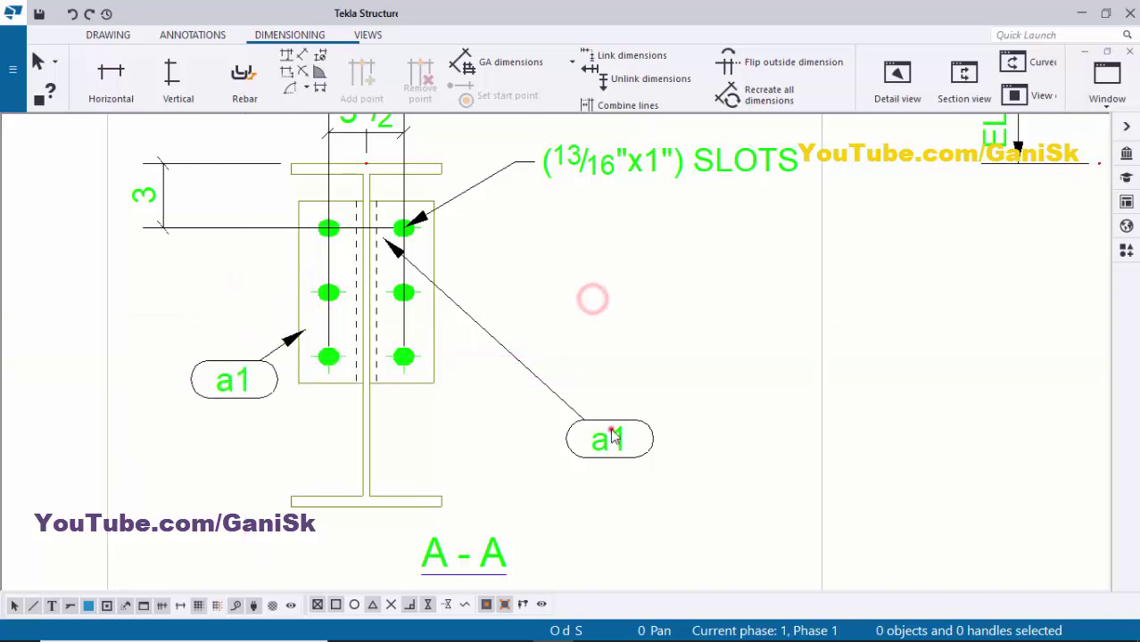
{"action": "left_click_drag", "start_coordinate": [606, 435], "coordinate": [498, 296]}
{"action": "left_click_drag", "start_coordinate": [499, 296], "coordinate": [558, 392]}
{"action": "left_click_drag", "start_coordinate": [558, 393], "coordinate": [507, 382]}
{"action": "left_click", "coordinate": [489, 380]}
Step: Move the (13/16"x1") SLOTS mark in section A-A closer to the right clip angle's top hole
{"action": "scroll", "coordinate": [611, 247], "scroll_direction": "down", "scroll_amount": 3}
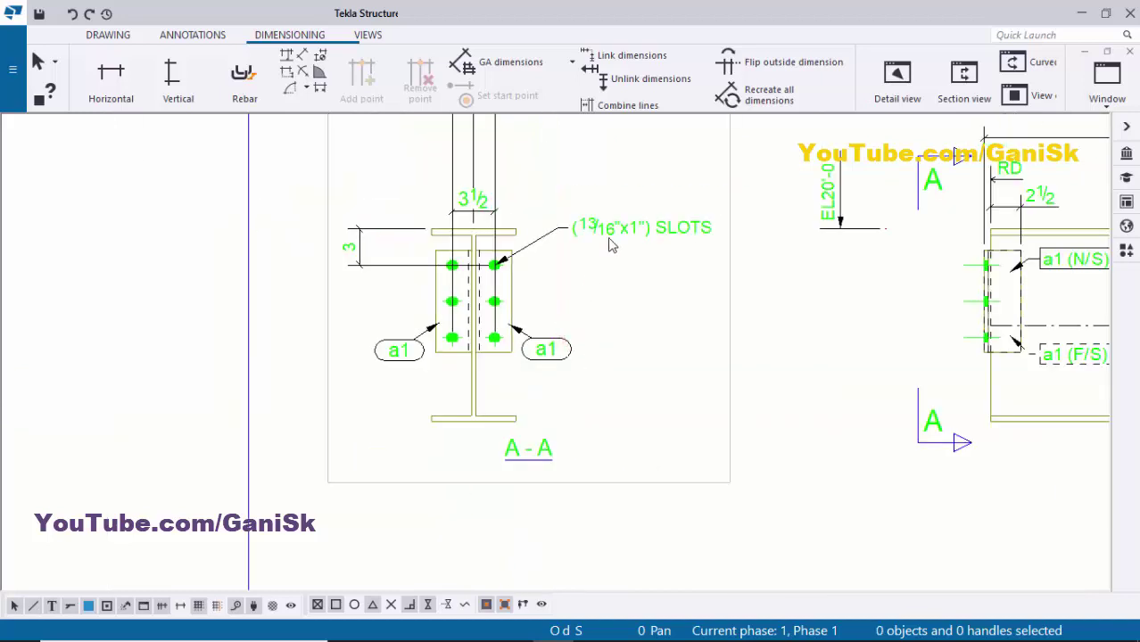
{"action": "scroll", "coordinate": [675, 226], "scroll_direction": "up", "scroll_amount": 3}
{"action": "left_click", "coordinate": [634, 219]}
{"action": "left_click_drag", "start_coordinate": [694, 218], "coordinate": [639, 244]}
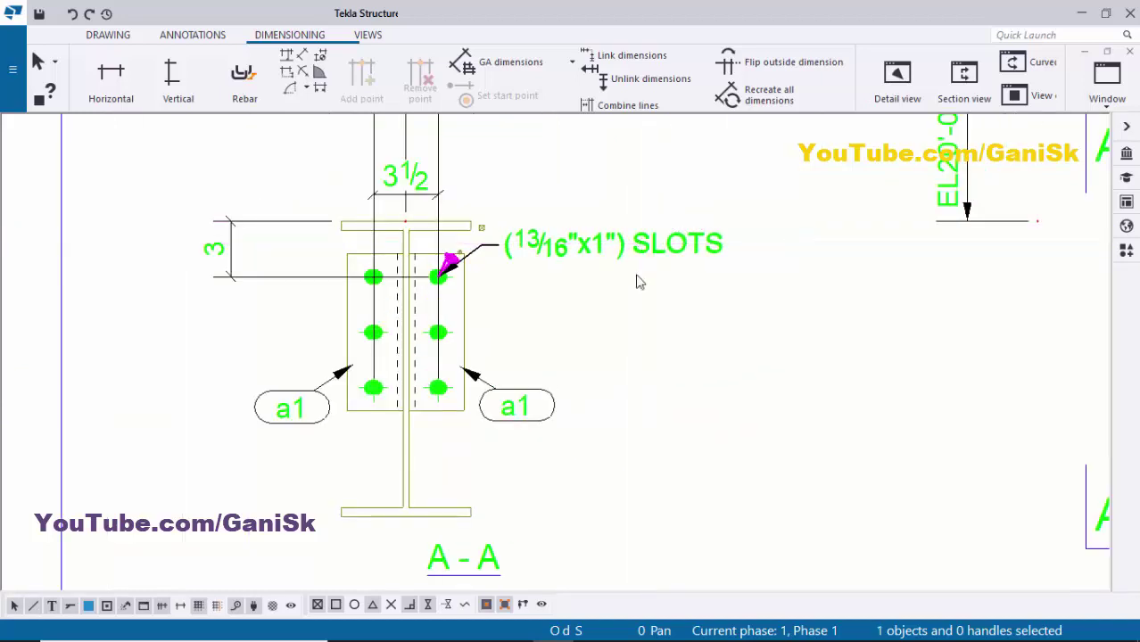
{"action": "scroll", "coordinate": [295, 247], "scroll_direction": "up", "scroll_amount": 3}
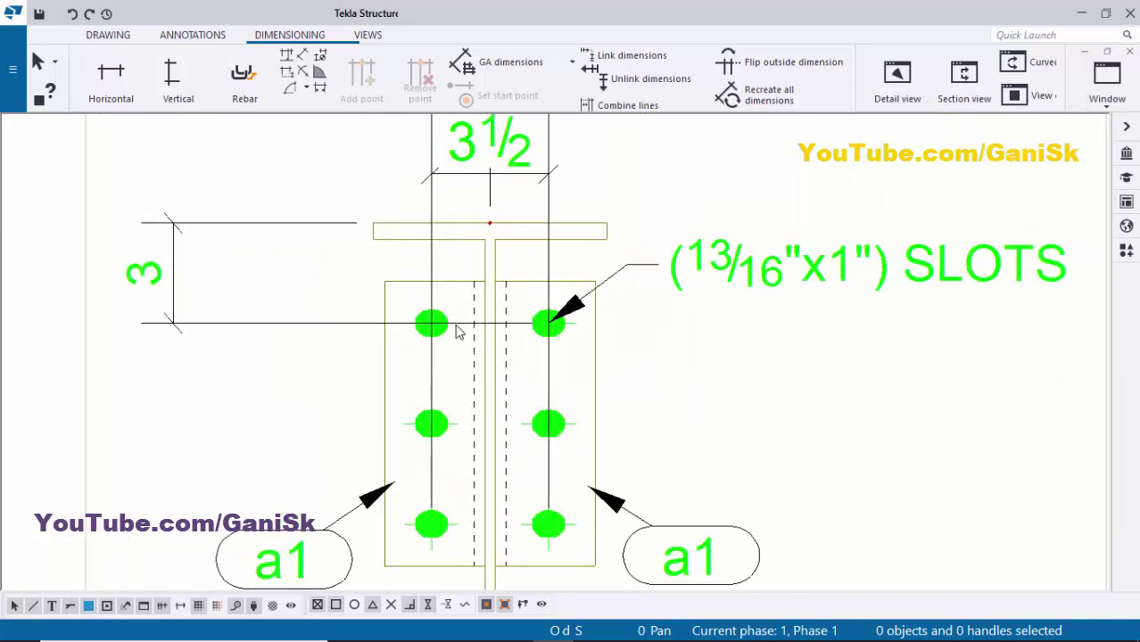
Step: Move the vertical 3 dimension in section A-A closer to the beam's top flange
{"action": "left_click_drag", "start_coordinate": [132, 272], "coordinate": [274, 277]}
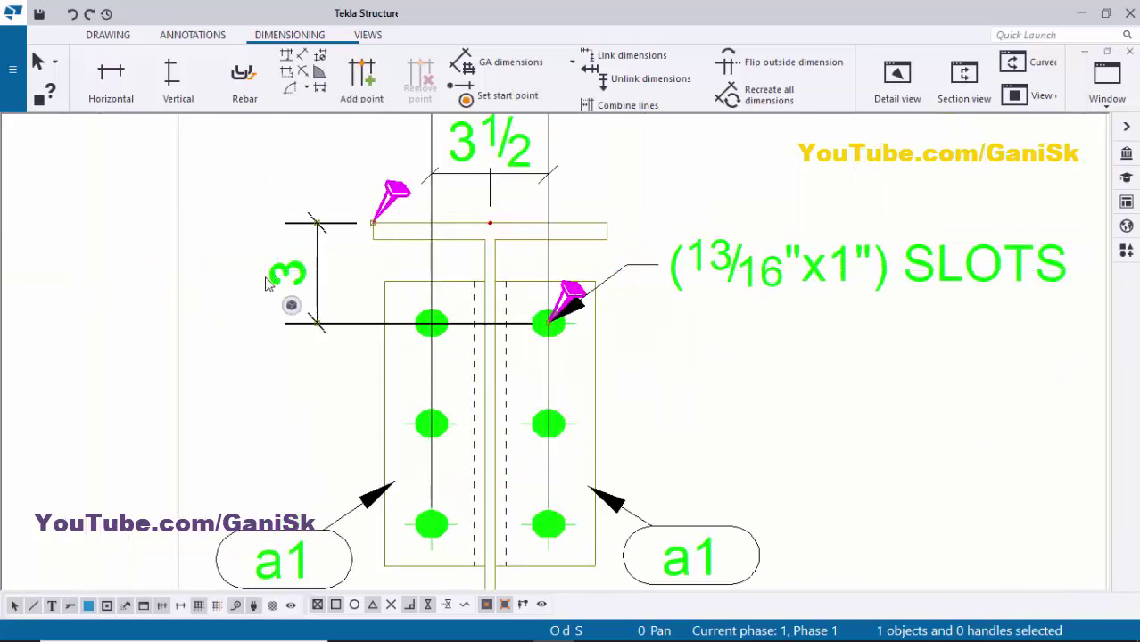
{"action": "left_click", "coordinate": [193, 273]}
{"action": "scroll", "coordinate": [241, 290], "scroll_direction": "down", "scroll_amount": 2}
{"action": "scroll", "coordinate": [364, 234], "scroll_direction": "up", "scroll_amount": 1}
{"action": "scroll", "coordinate": [364, 235], "scroll_direction": "down", "scroll_amount": 3}
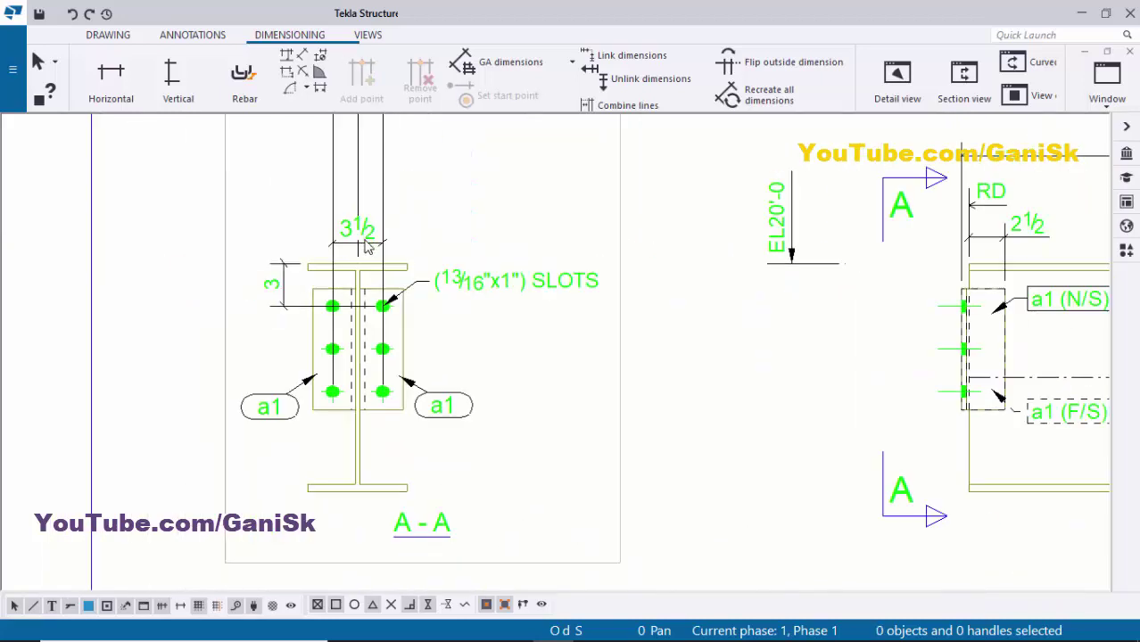
Step: Delete the 3 1/2 hole gauge dimension above the beam in section A-A
{"action": "scroll", "coordinate": [363, 214], "scroll_direction": "up", "scroll_amount": 3}
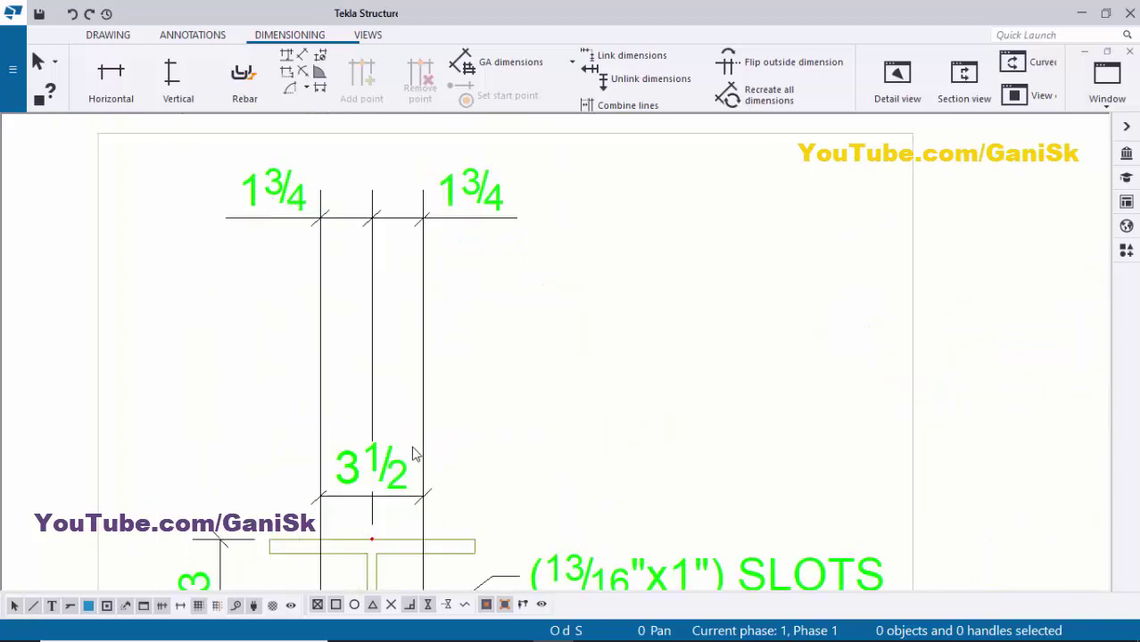
{"action": "scroll", "coordinate": [415, 455], "scroll_direction": "up", "scroll_amount": 2}
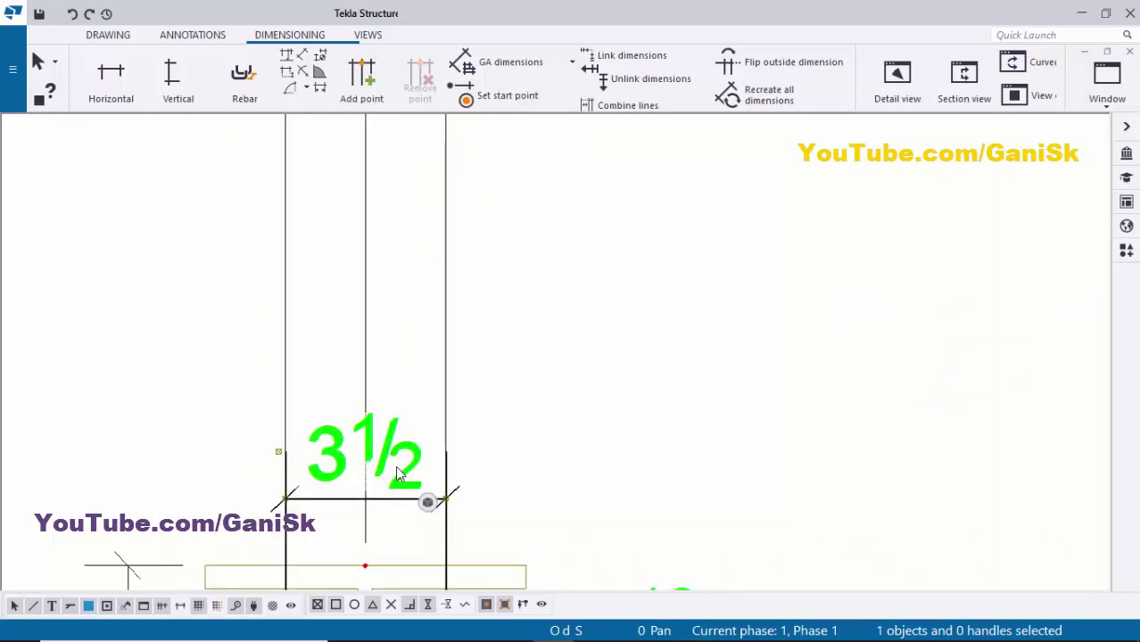
{"action": "scroll", "coordinate": [399, 475], "scroll_direction": "down", "scroll_amount": 4}
{"action": "key", "text": "Escape"}
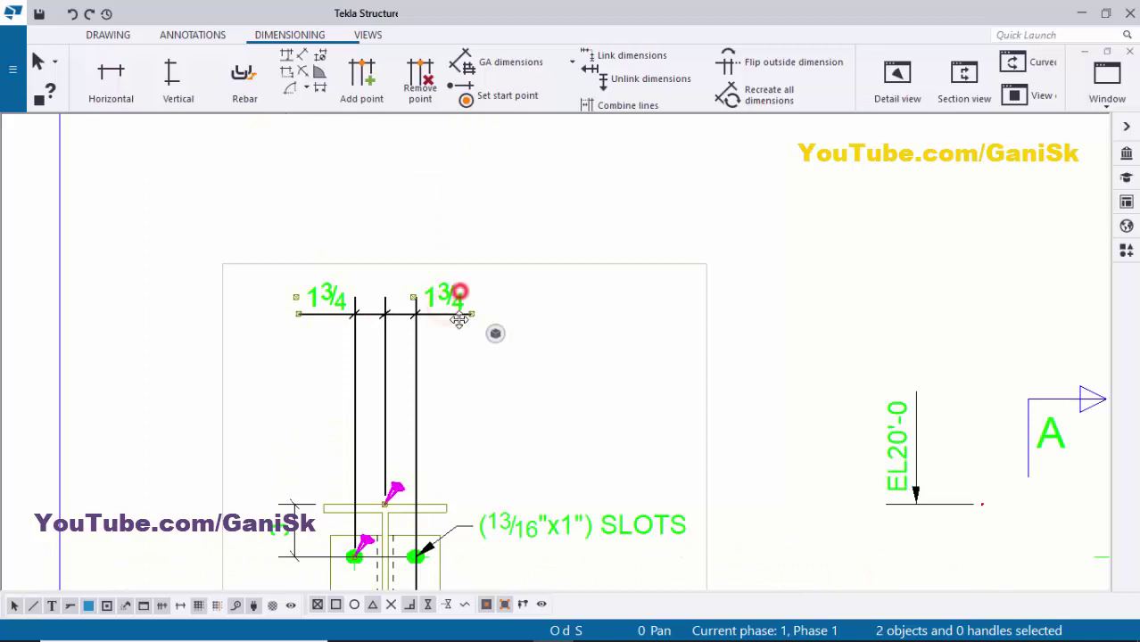
Step: Move the pair of 1 3/4 dimensions in section A-A down, just above the top flange
{"action": "left_click_drag", "start_coordinate": [460, 319], "coordinate": [460, 470]}
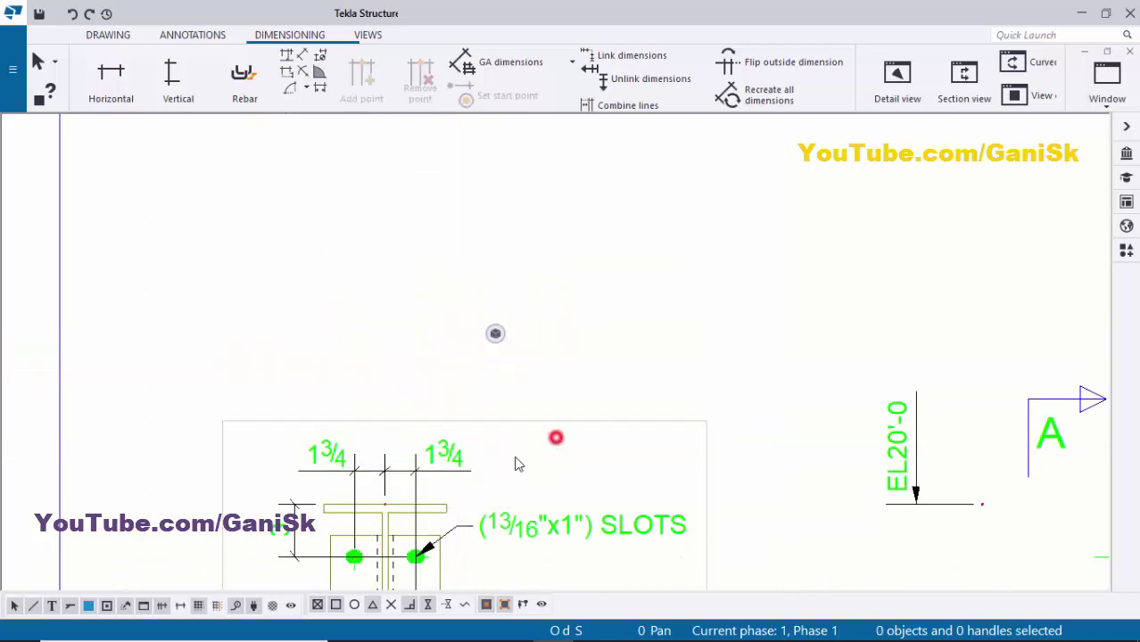
{"action": "scroll", "coordinate": [516, 464], "scroll_direction": "down", "scroll_amount": 5}
{"action": "scroll", "coordinate": [446, 533], "scroll_direction": "up", "scroll_amount": 4}
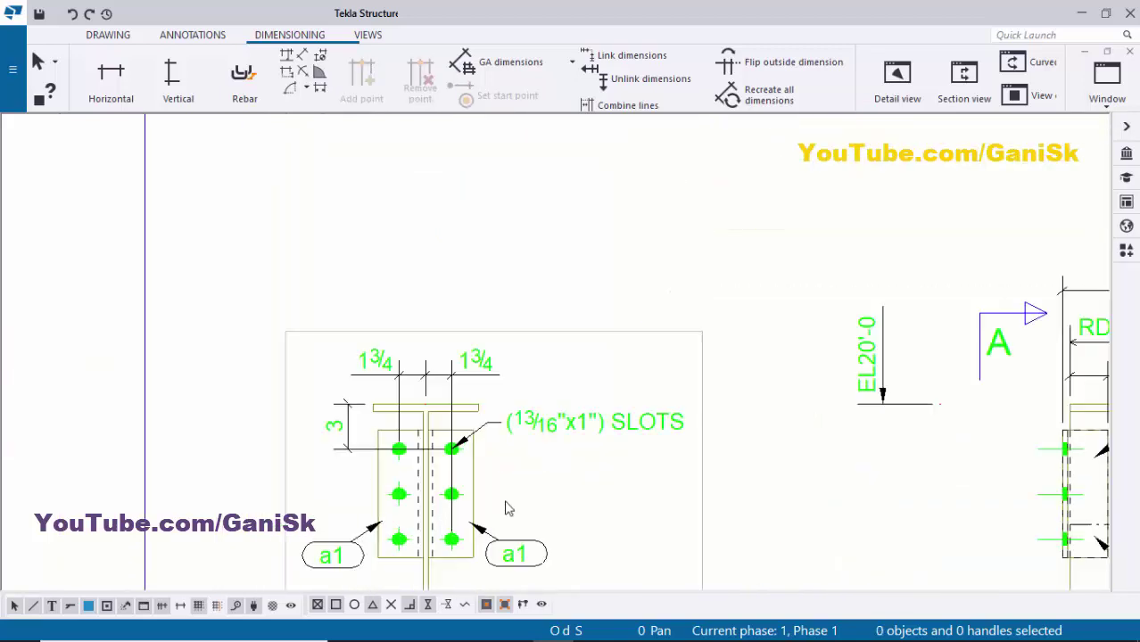
{"action": "scroll", "coordinate": [508, 495], "scroll_direction": "down", "scroll_amount": 3}
{"action": "scroll", "coordinate": [622, 555], "scroll_direction": "up", "scroll_amount": 1}
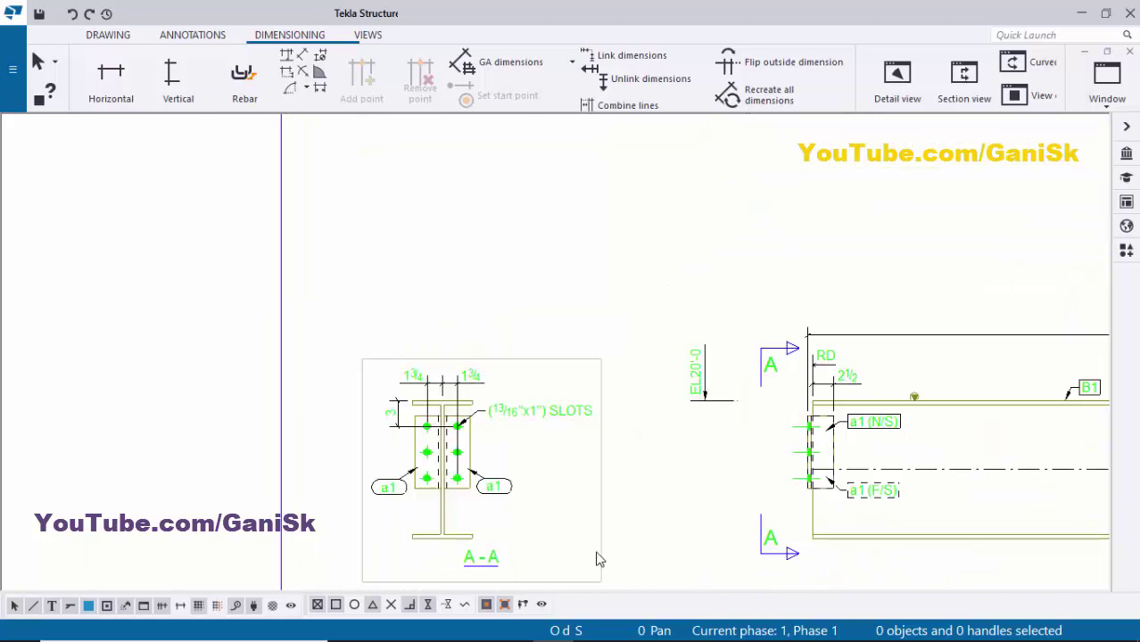
{"action": "scroll", "coordinate": [570, 500], "scroll_direction": "down", "scroll_amount": 2}
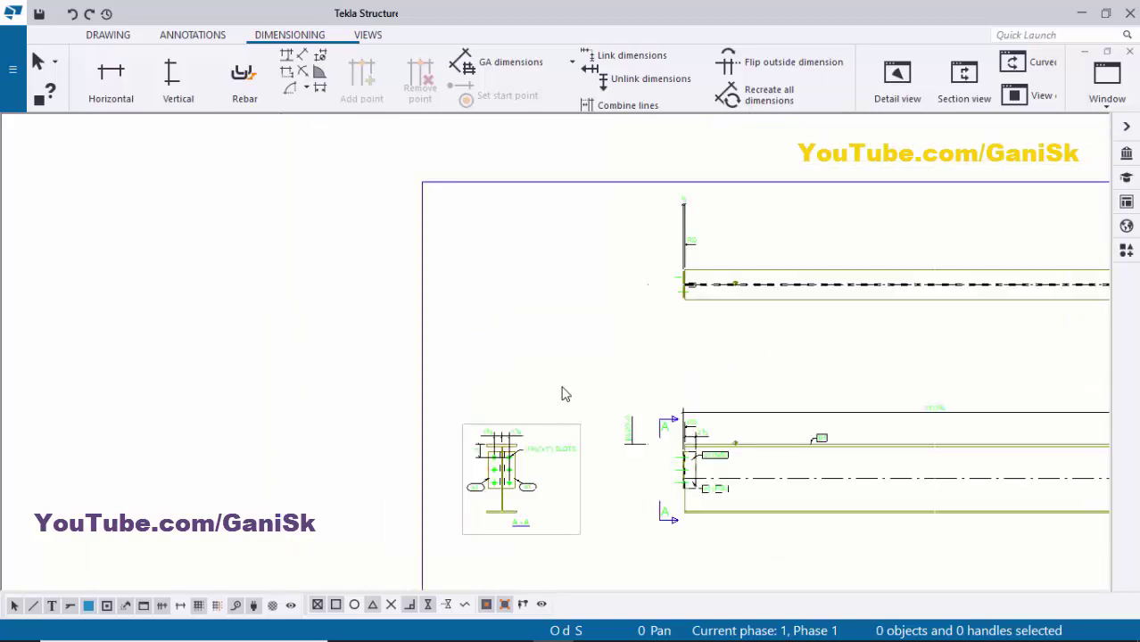
{"action": "scroll", "coordinate": [584, 543], "scroll_direction": "up", "scroll_amount": 3}
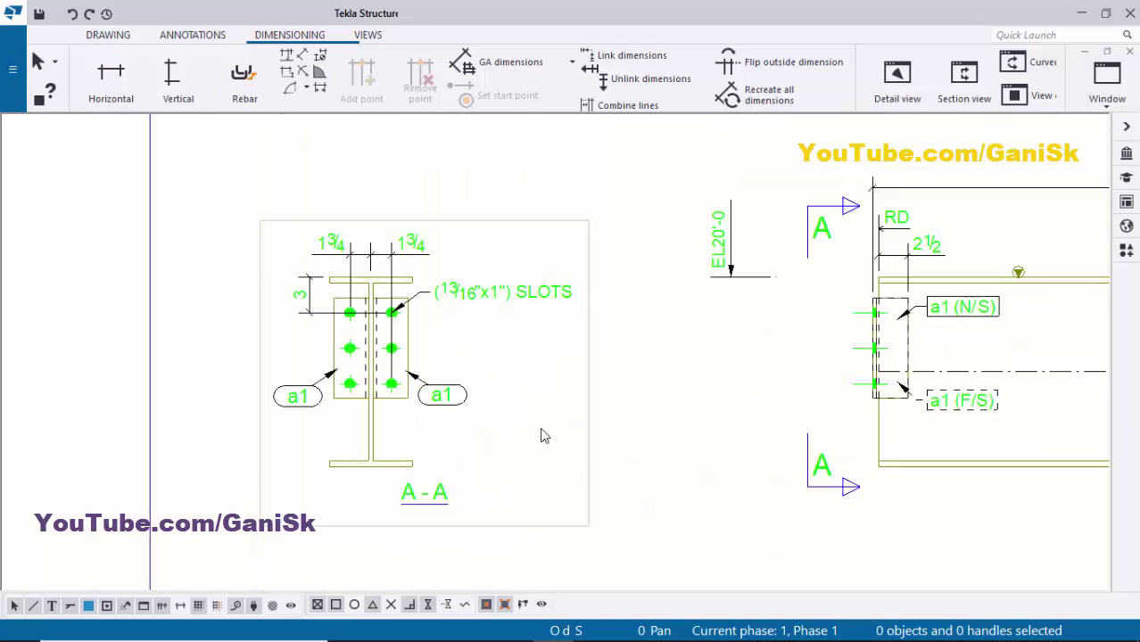
Step: Shift the section A-A view slightly down and closer to the front view
{"action": "left_click", "coordinate": [588, 440]}
{"action": "mouse_move", "coordinate": [607, 457]}
{"action": "left_mouse_down"}
{"action": "mouse_move", "coordinate": [629, 465]}
{"action": "mouse_move", "coordinate": [607, 474]}
{"action": "left_mouse_up"}
{"action": "left_click", "coordinate": [675, 468]}
{"action": "scroll", "coordinate": [633, 459], "scroll_direction": "down", "scroll_amount": 3}
{"action": "left_click", "coordinate": [678, 413]}
{"action": "scroll", "coordinate": [615, 437], "scroll_direction": "down", "scroll_amount": 5}
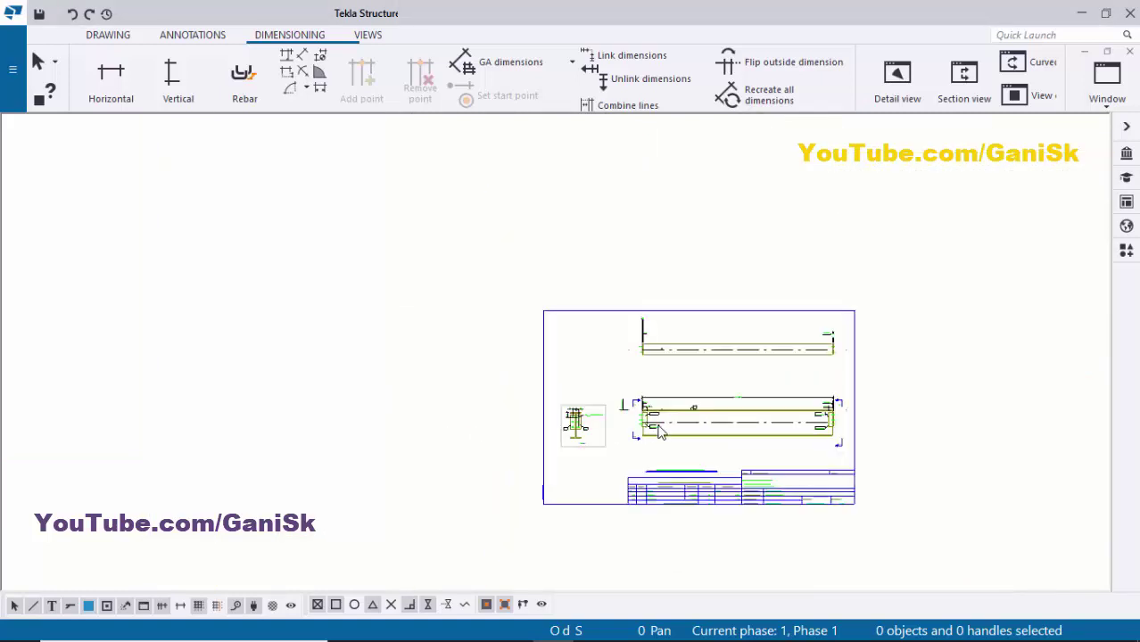
Step: Shift the beam's front view slightly down to line it up with section A-A
{"action": "scroll", "coordinate": [629, 460], "scroll_direction": "up", "scroll_amount": 4}
{"action": "left_click", "coordinate": [623, 463]}
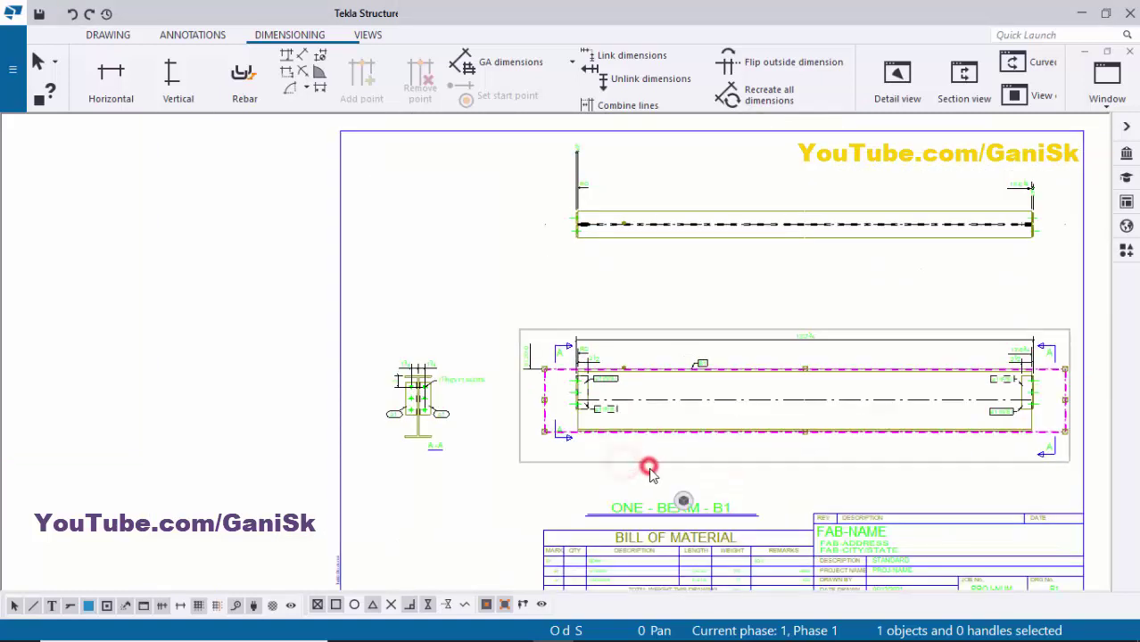
{"action": "left_click_drag", "start_coordinate": [649, 467], "coordinate": [647, 473]}
{"action": "left_click", "coordinate": [731, 281]}
{"action": "scroll", "coordinate": [737, 274], "scroll_direction": "down", "scroll_amount": 4}
{"action": "scroll", "coordinate": [784, 234], "scroll_direction": "up", "scroll_amount": 3}
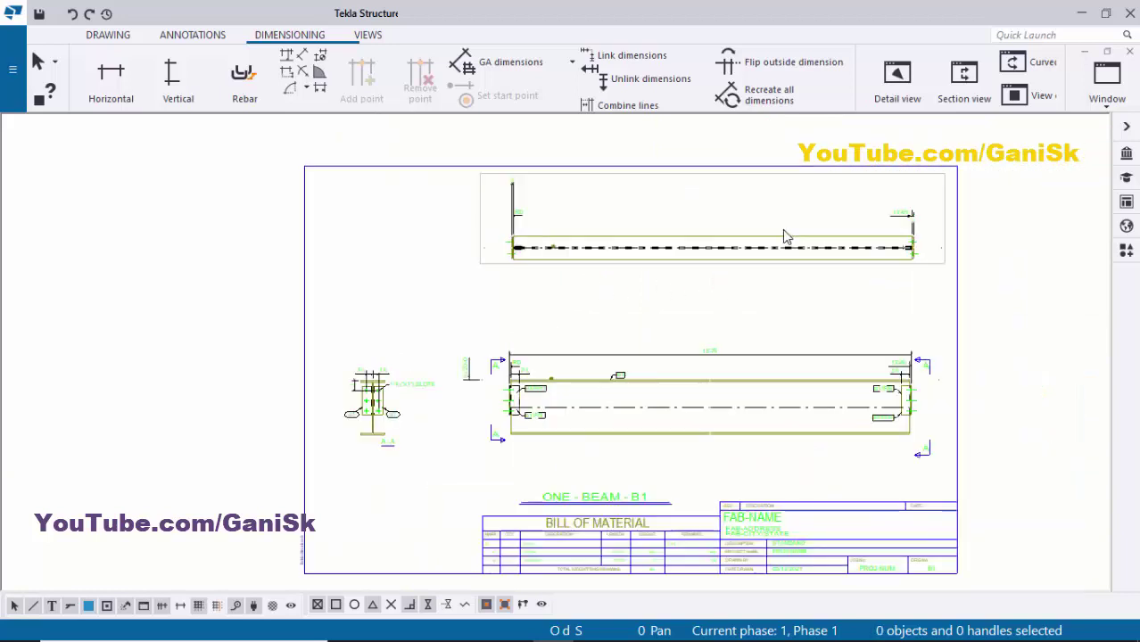
Step: Delete the overall dimension and the RD running dimension from the beam's top view
{"action": "scroll", "coordinate": [371, 204], "scroll_direction": "up", "scroll_amount": 5}
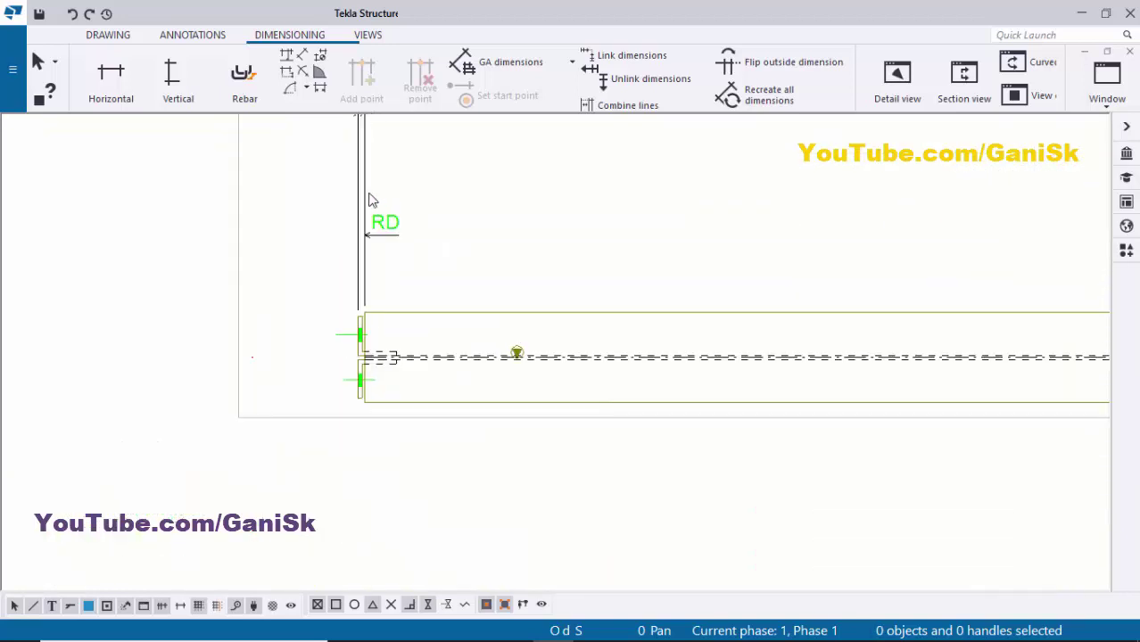
{"action": "left_click", "coordinate": [371, 199]}
{"action": "scroll", "coordinate": [394, 255], "scroll_direction": "down", "scroll_amount": 2}
{"action": "left_click", "coordinate": [392, 253]}
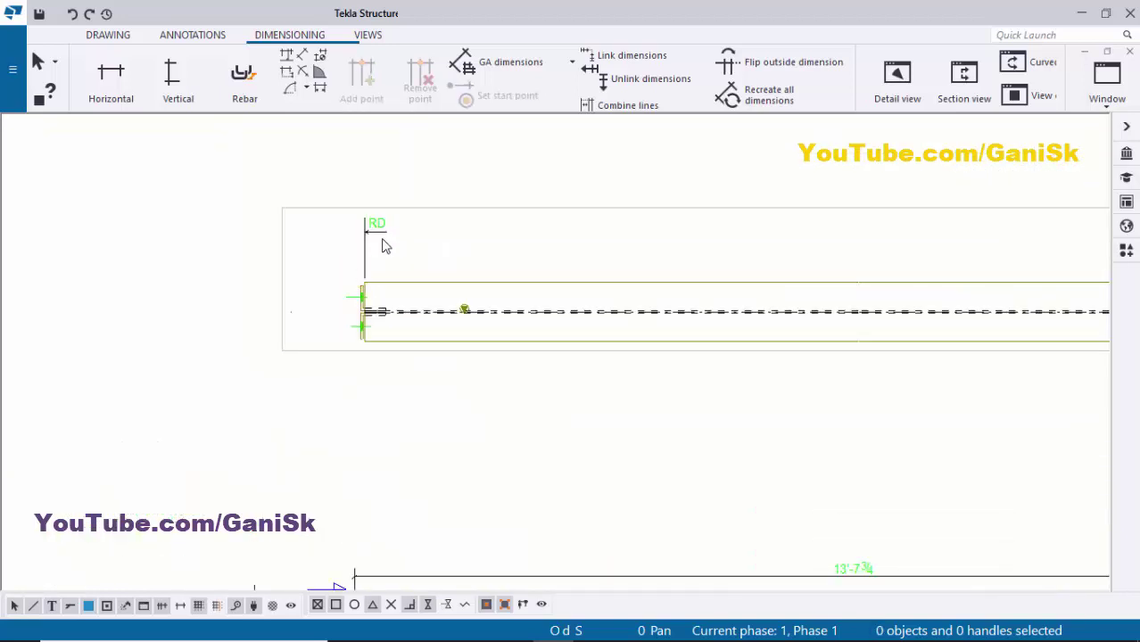
{"action": "key", "text": "Delete"}
{"action": "scroll", "coordinate": [339, 247], "scroll_direction": "down", "scroll_amount": 4}
Step: Add a part mark to the beam in the top view using the applied mark properties and place it just above the flange
{"action": "scroll", "coordinate": [858, 273], "scroll_direction": "up", "scroll_amount": 3}
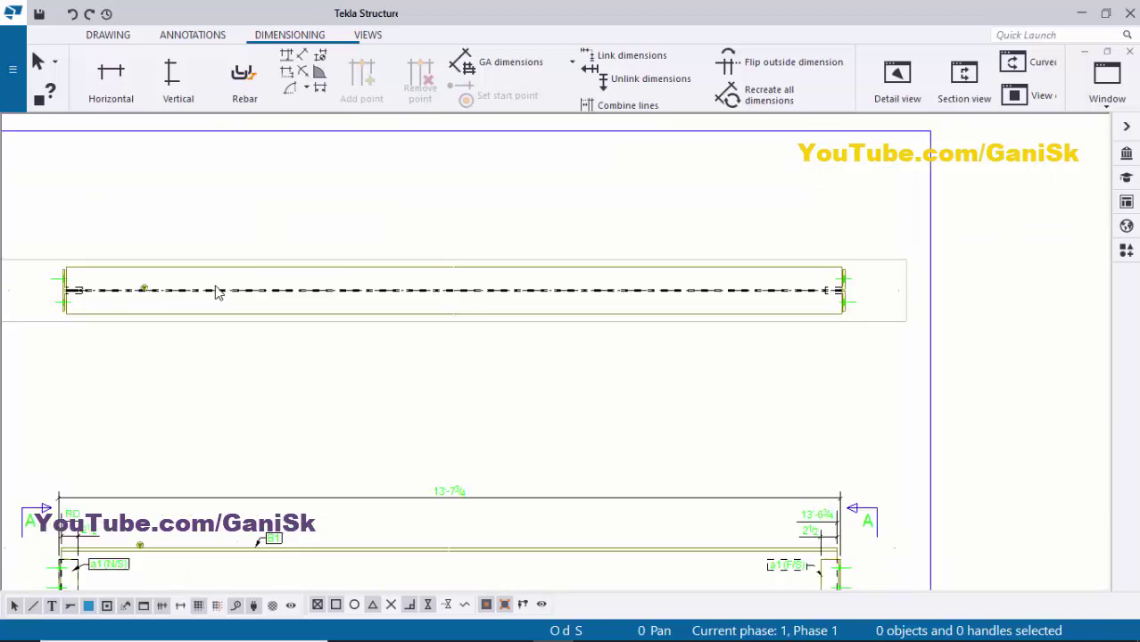
{"action": "scroll", "coordinate": [254, 261], "scroll_direction": "up", "scroll_amount": 1}
{"action": "scroll", "coordinate": [262, 276], "scroll_direction": "up", "scroll_amount": 2}
{"action": "left_click", "coordinate": [259, 273]}
{"action": "right_click", "coordinate": [258, 273]}
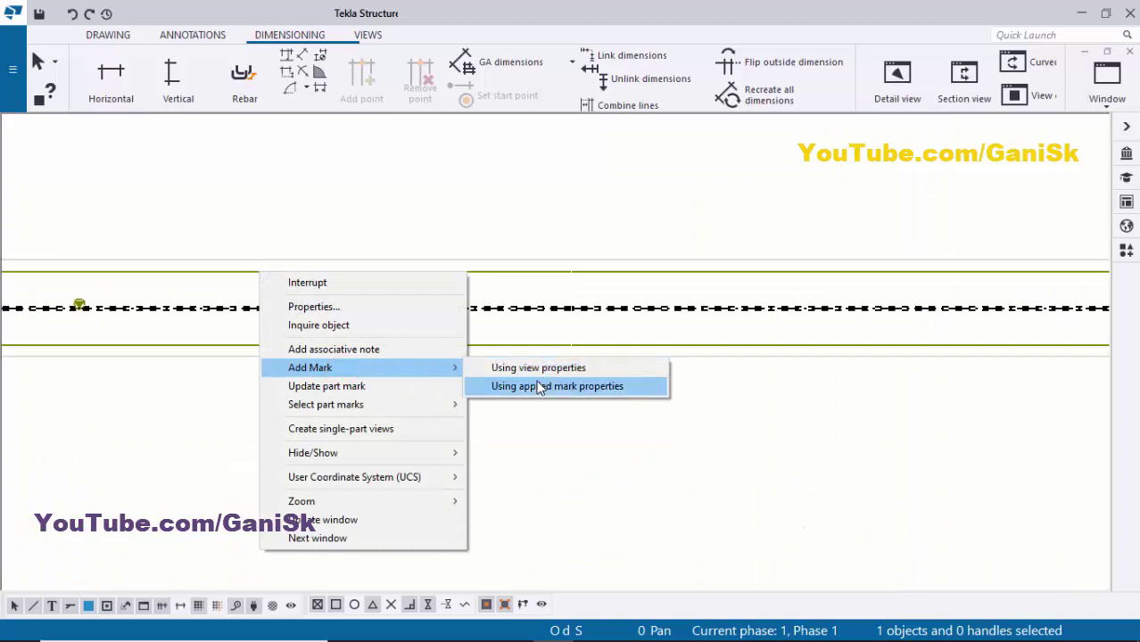
{"action": "left_click", "coordinate": [535, 386]}
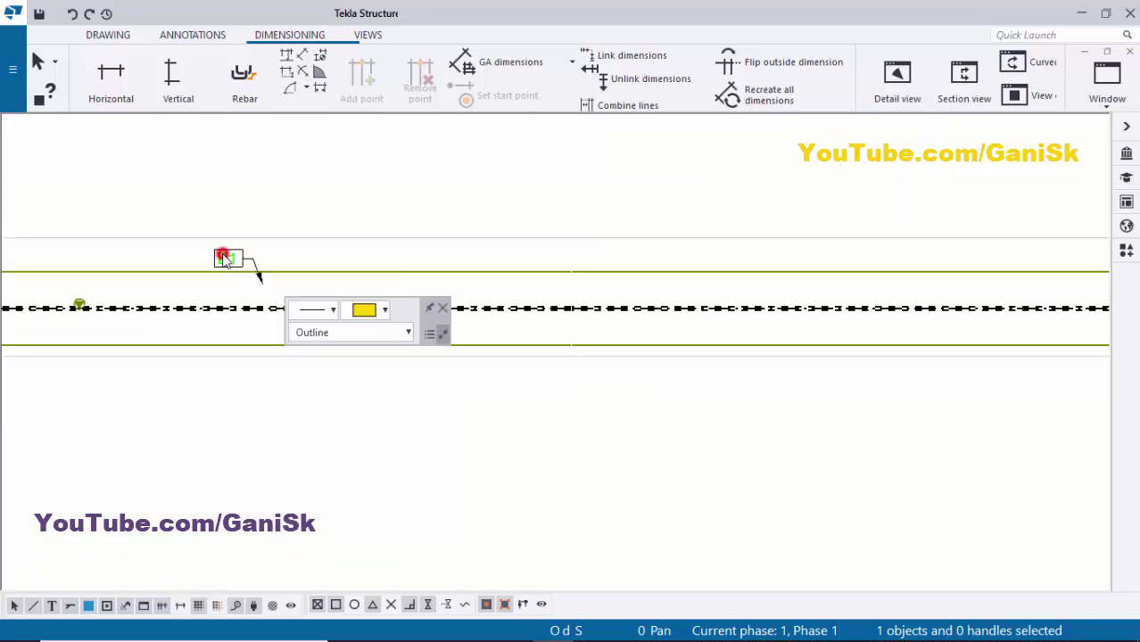
{"action": "left_click_drag", "start_coordinate": [223, 257], "coordinate": [228, 244]}
{"action": "left_click", "coordinate": [311, 189]}
Step: Add a part mark to the top view's lower left clip angle using the applied mark properties and place it outside the beam end
{"action": "scroll", "coordinate": [489, 205], "scroll_direction": "down", "scroll_amount": 3}
{"action": "scroll", "coordinate": [159, 219], "scroll_direction": "up", "scroll_amount": 2}
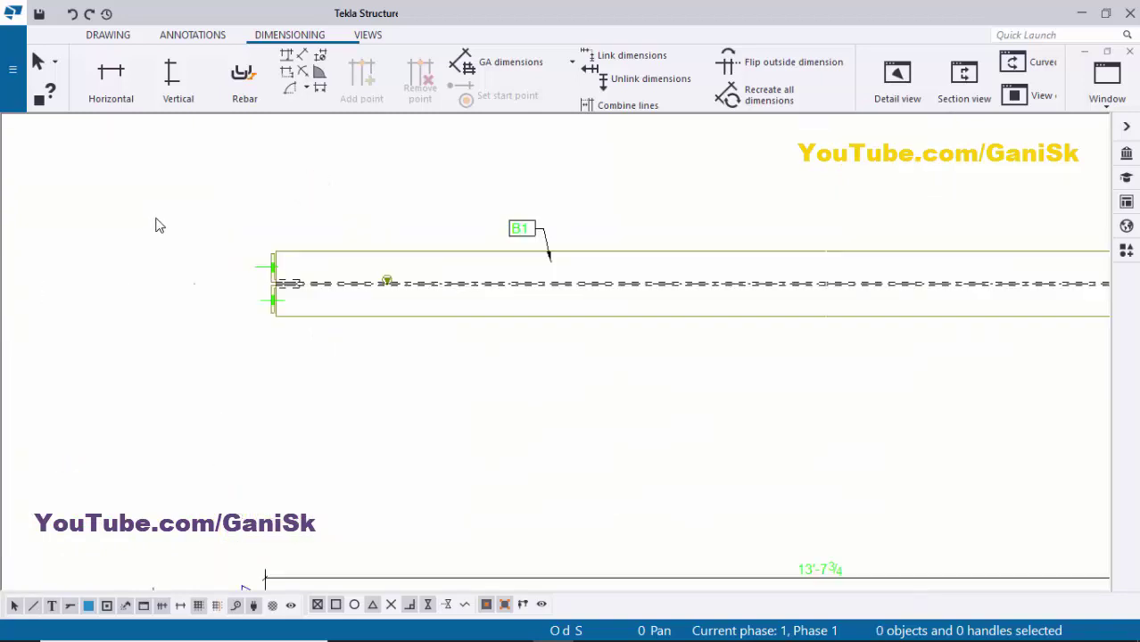
{"action": "scroll", "coordinate": [259, 272], "scroll_direction": "up", "scroll_amount": 5}
{"action": "right_click", "coordinate": [273, 337]}
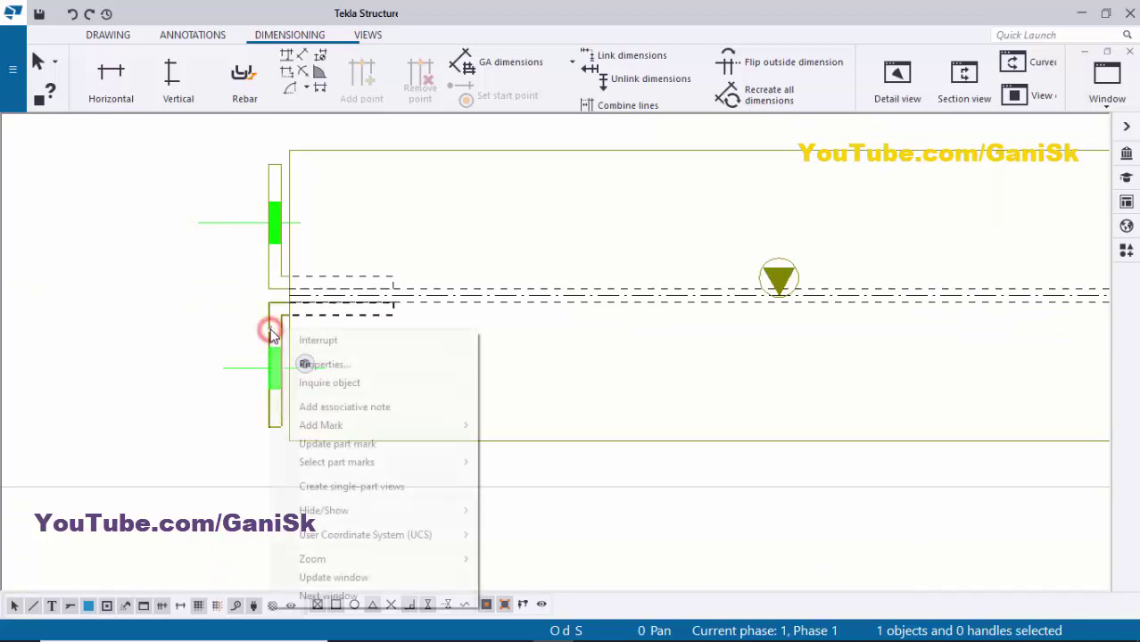
{"action": "left_click", "coordinate": [358, 427]}
{"action": "left_click", "coordinate": [519, 444]}
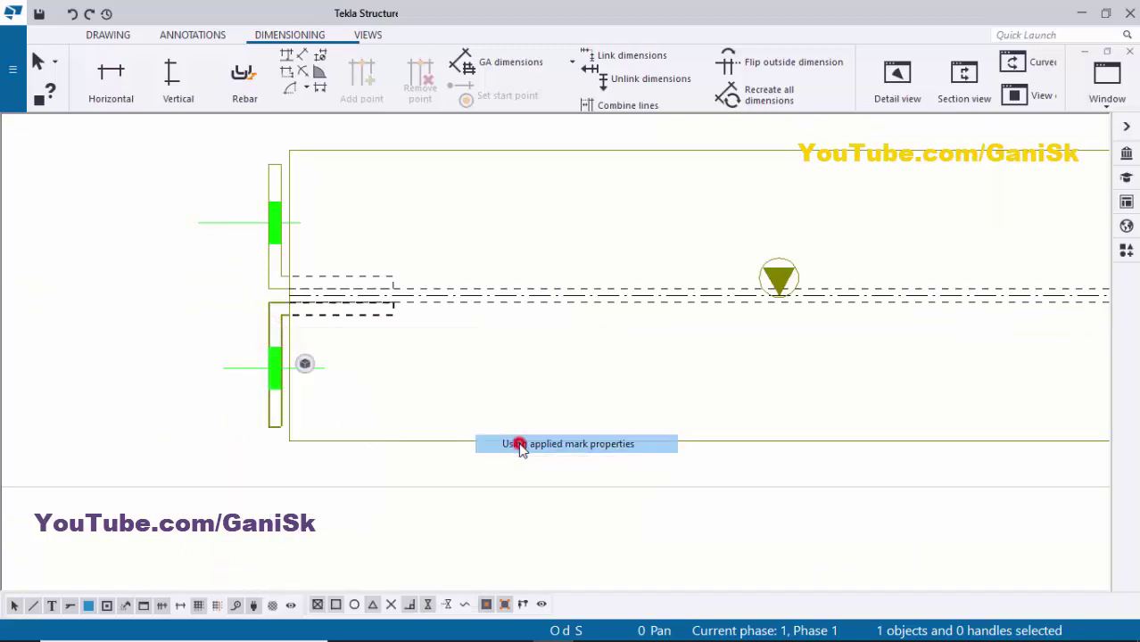
{"action": "left_click_drag", "start_coordinate": [405, 374], "coordinate": [126, 453]}
{"action": "left_click", "coordinate": [148, 372]}
Step: Add a part mark to the top view's upper left clip angle using the applied mark properties and place it outside the beam end
{"action": "scroll", "coordinate": [180, 293], "scroll_direction": "down", "scroll_amount": 2}
{"action": "scroll", "coordinate": [191, 284], "scroll_direction": "down", "scroll_amount": 1}
{"action": "scroll", "coordinate": [231, 224], "scroll_direction": "up", "scroll_amount": 3}
{"action": "left_click", "coordinate": [233, 237]}
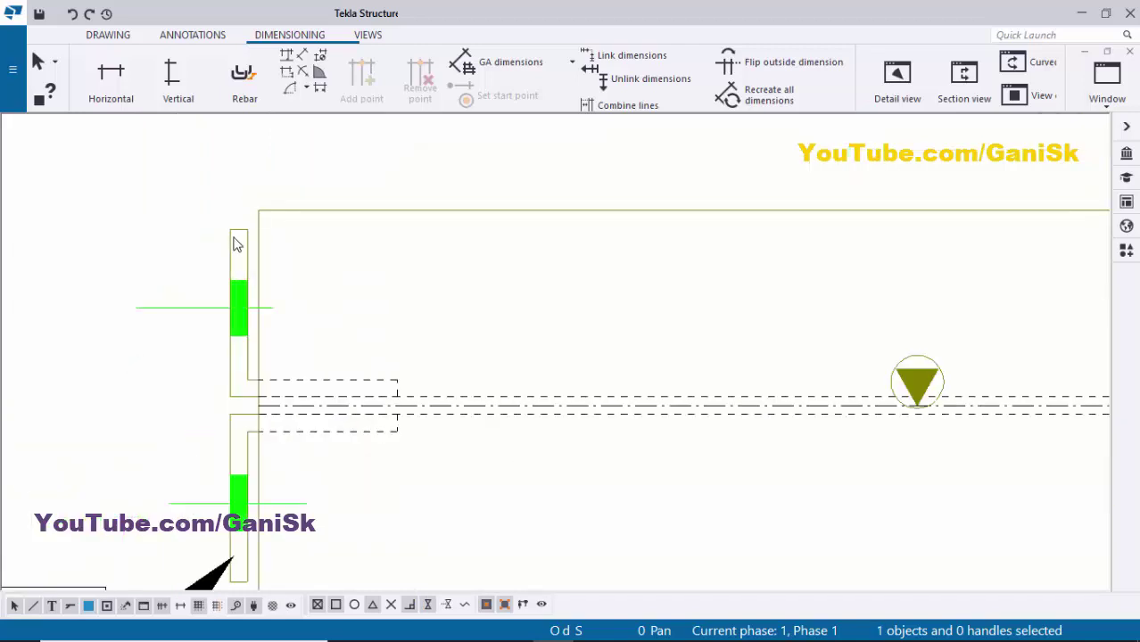
{"action": "mouse_move", "coordinate": [326, 331]}
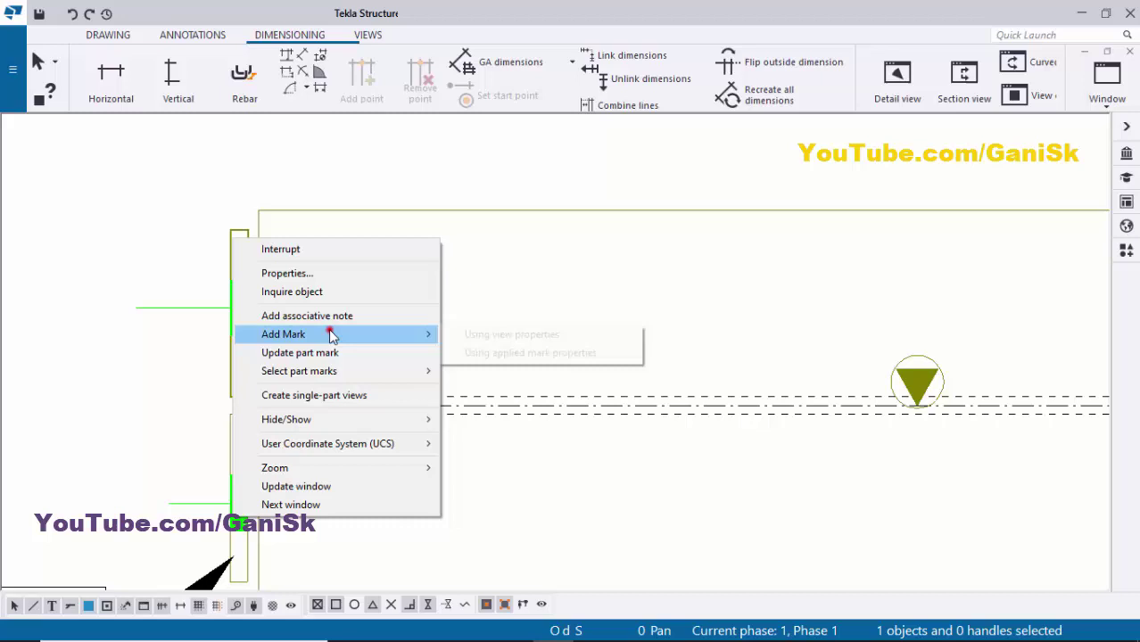
{"action": "left_click", "coordinate": [473, 353]}
{"action": "scroll", "coordinate": [476, 355], "scroll_direction": "down", "scroll_amount": 2}
{"action": "left_click_drag", "start_coordinate": [441, 331], "coordinate": [223, 332]}
{"action": "left_click", "coordinate": [430, 316]}
{"action": "scroll", "coordinate": [258, 318], "scroll_direction": "down", "scroll_amount": 7}
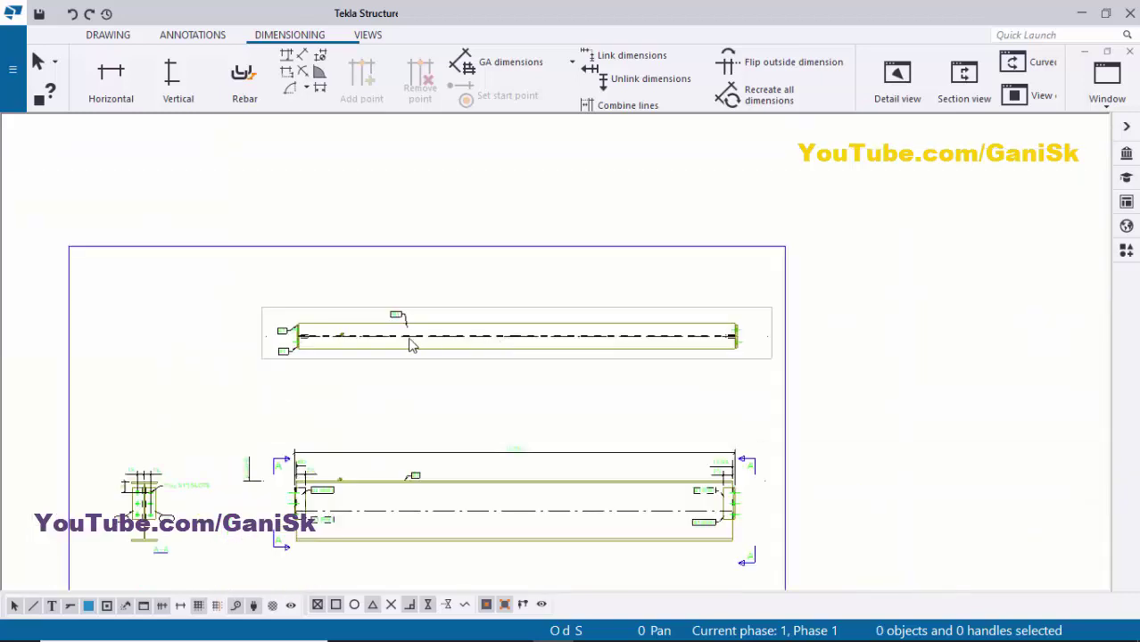
Step: Add part marks to both clip angles at the right end of the top view and place them outside the beam end
{"action": "scroll", "coordinate": [568, 341], "scroll_direction": "up", "scroll_amount": 4}
{"action": "scroll", "coordinate": [671, 341], "scroll_direction": "up", "scroll_amount": 2}
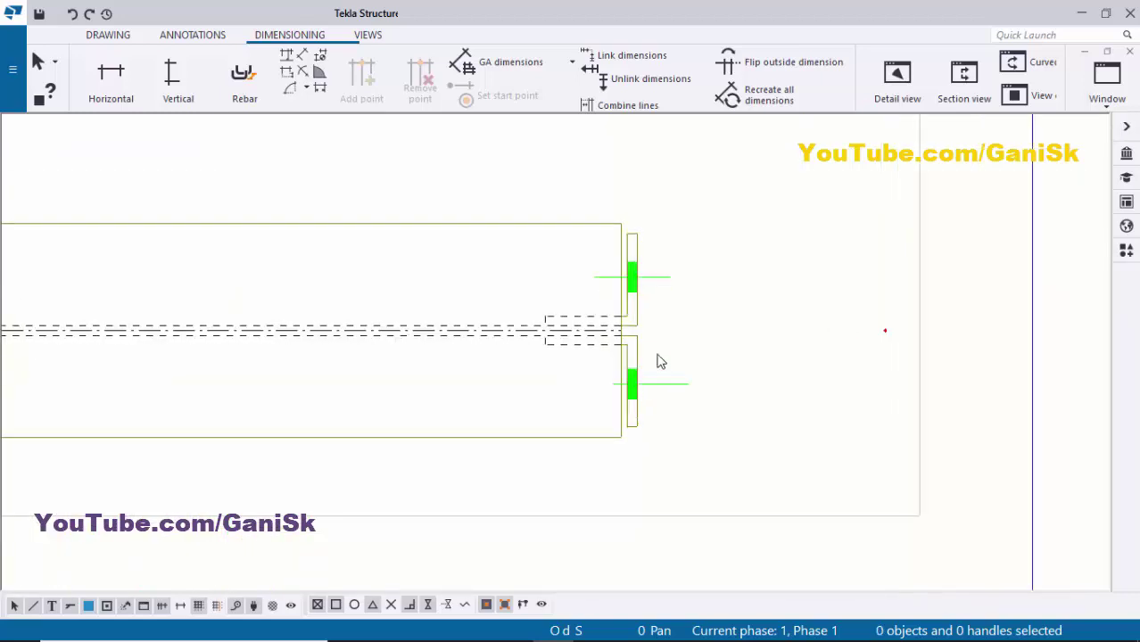
{"action": "right_click", "coordinate": [632, 317]}
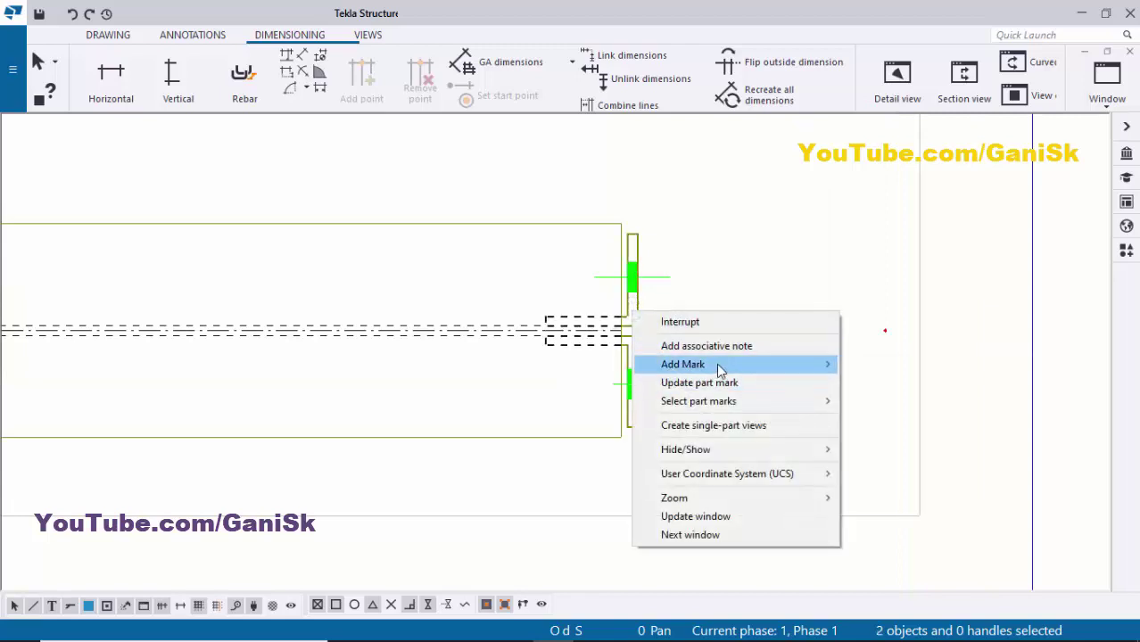
{"action": "left_click", "coordinate": [870, 384]}
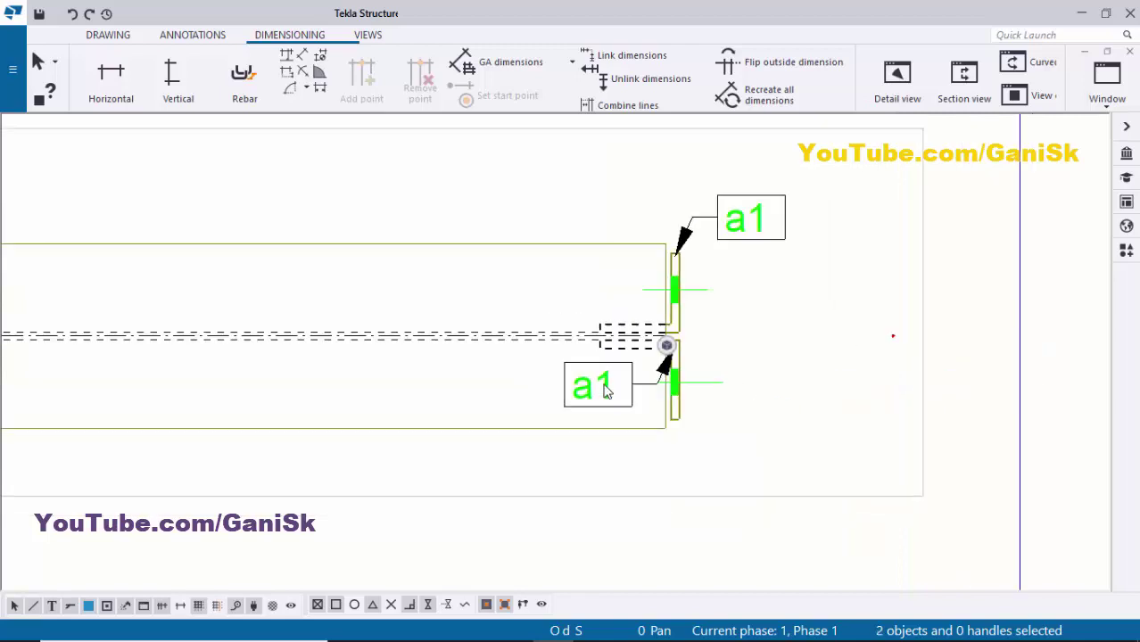
{"action": "mouse_move", "coordinate": [599, 388]}
{"action": "left_mouse_down"}
{"action": "mouse_move", "coordinate": [713, 397]}
{"action": "mouse_move", "coordinate": [766, 375]}
{"action": "mouse_move", "coordinate": [759, 382]}
{"action": "left_mouse_up"}
{"action": "scroll", "coordinate": [748, 385], "scroll_direction": "up", "scroll_amount": 2}
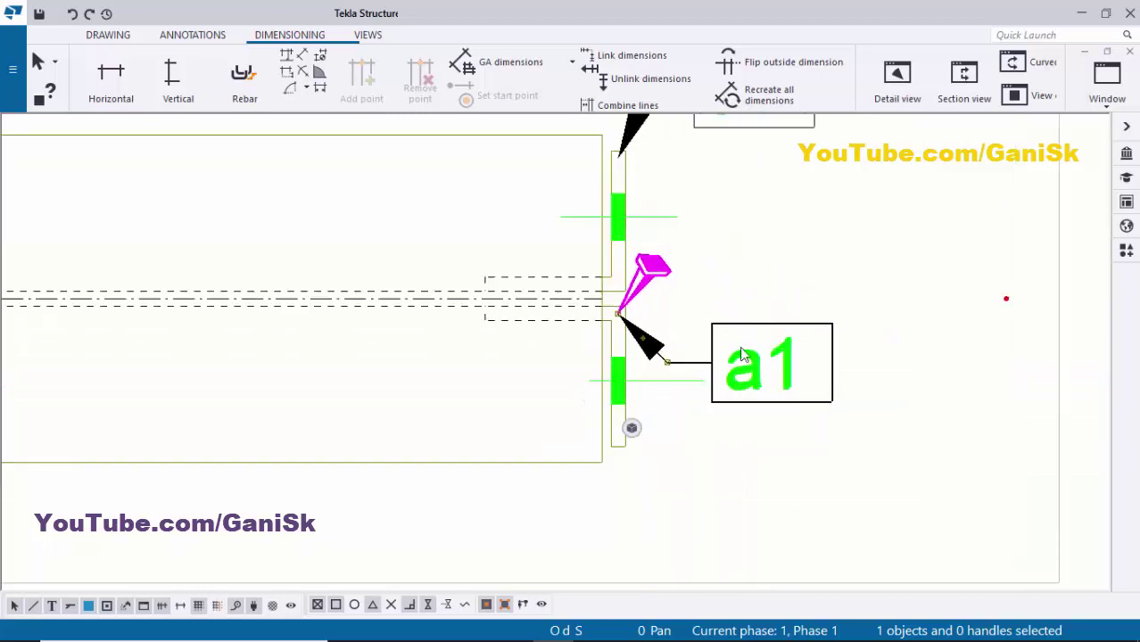
{"action": "scroll", "coordinate": [705, 256], "scroll_direction": "down", "scroll_amount": 2}
{"action": "left_click_drag", "start_coordinate": [735, 162], "coordinate": [747, 236]}
{"action": "left_click", "coordinate": [830, 200]}
{"action": "scroll", "coordinate": [835, 246], "scroll_direction": "down", "scroll_amount": 2}
{"action": "scroll", "coordinate": [834, 267], "scroll_direction": "down", "scroll_amount": 3}
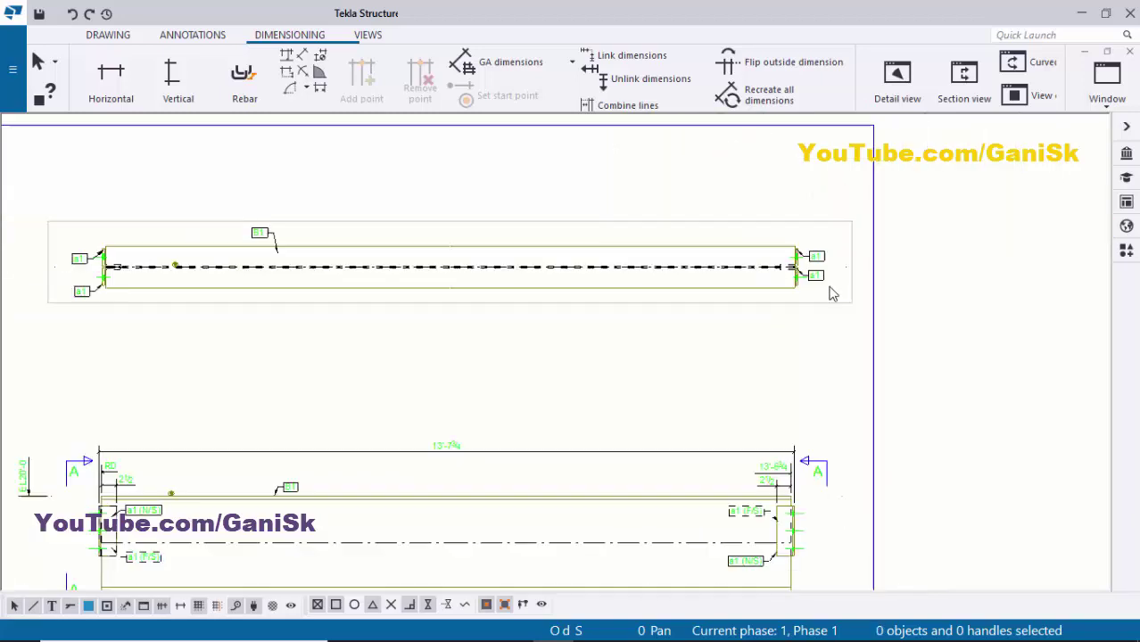
Step: Add a horizontal dimension in the top view from the upper left clip angle's outer face to the beam's left end
{"action": "scroll", "coordinate": [496, 287], "scroll_direction": "up", "scroll_amount": 4}
{"action": "scroll", "coordinate": [442, 268], "scroll_direction": "up", "scroll_amount": 2}
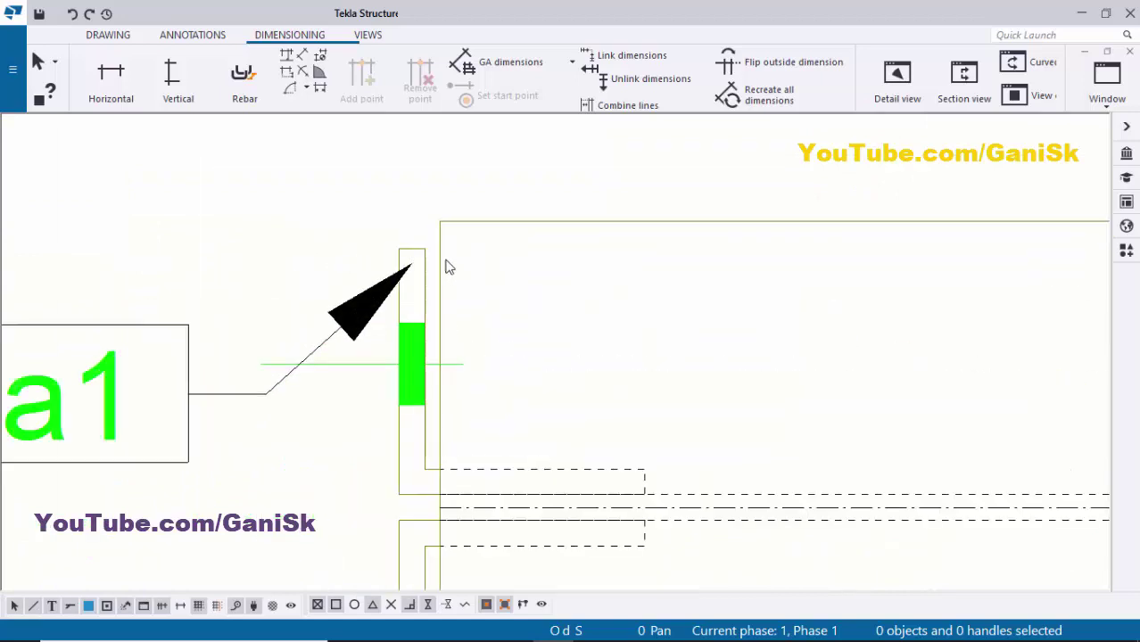
{"action": "scroll", "coordinate": [380, 226], "scroll_direction": "up", "scroll_amount": 1}
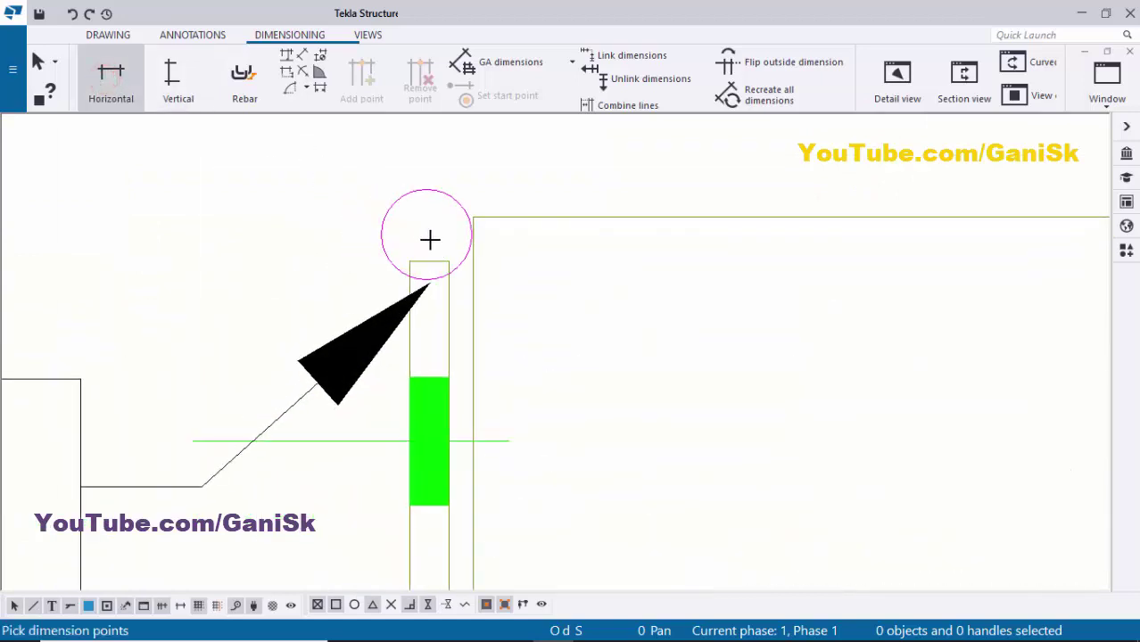
{"action": "right_click", "coordinate": [438, 210]}
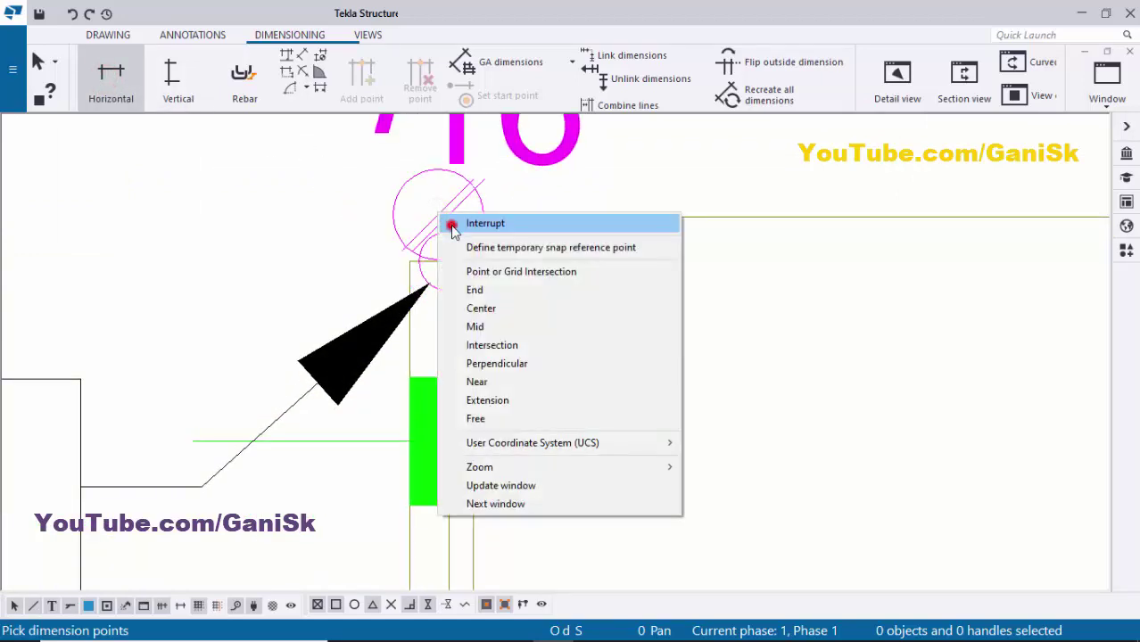
{"action": "left_click", "coordinate": [451, 223]}
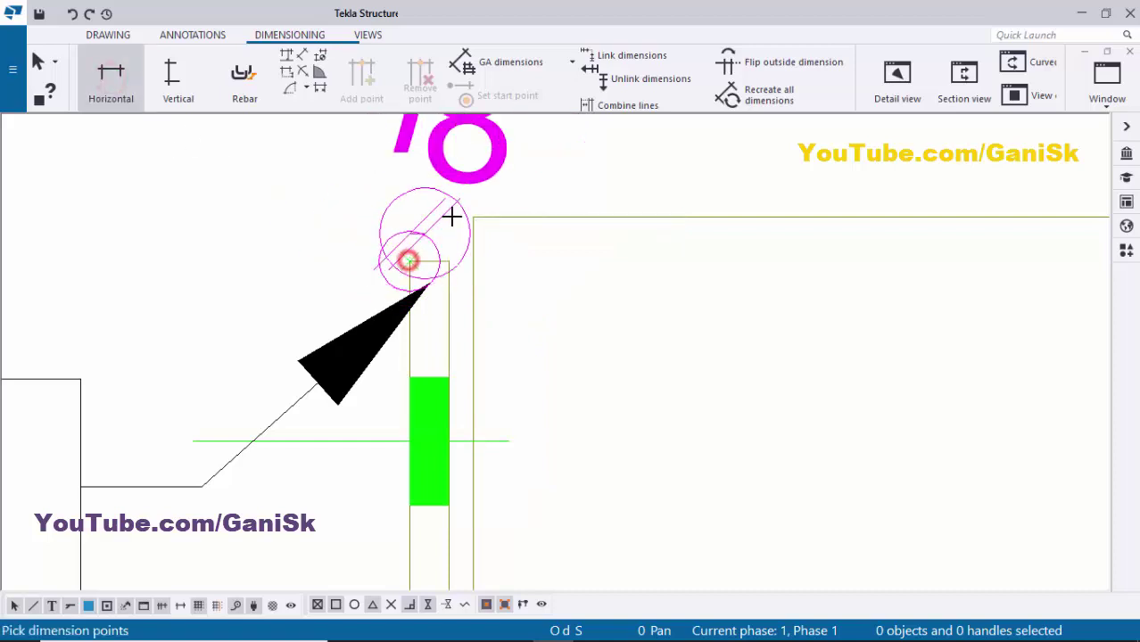
{"action": "scroll", "coordinate": [401, 254], "scroll_direction": "down", "scroll_amount": 2}
{"action": "scroll", "coordinate": [462, 180], "scroll_direction": "down", "scroll_amount": 6}
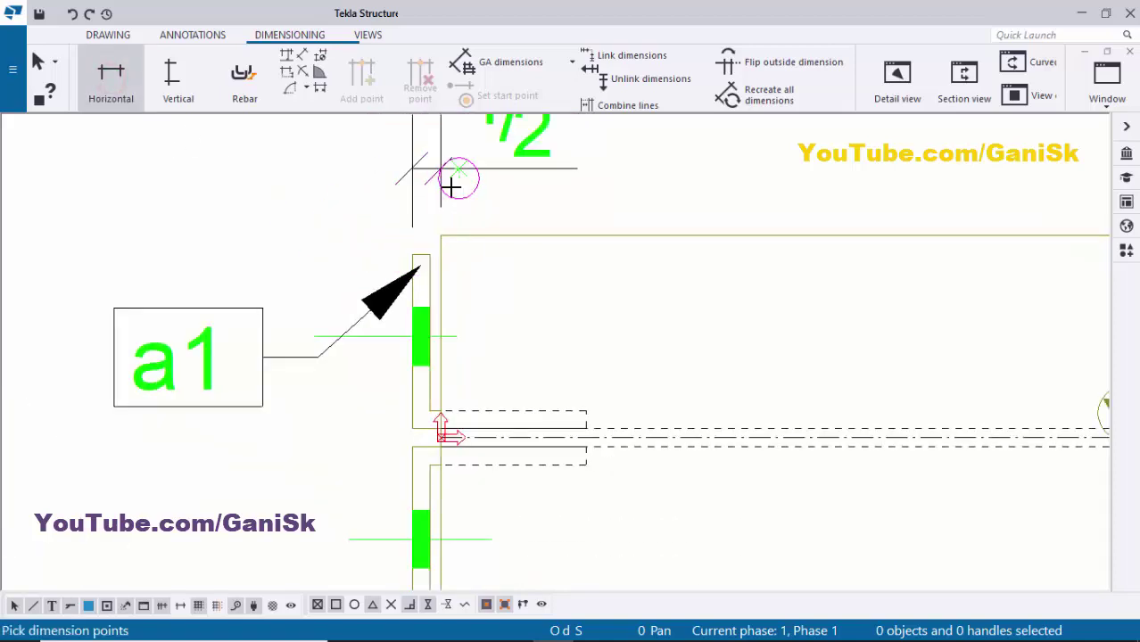
Step: Add a horizontal dimension in the top view from the upper right clip angle's outer face to the beam's right end
{"action": "scroll", "coordinate": [874, 227], "scroll_direction": "up", "scroll_amount": 8}
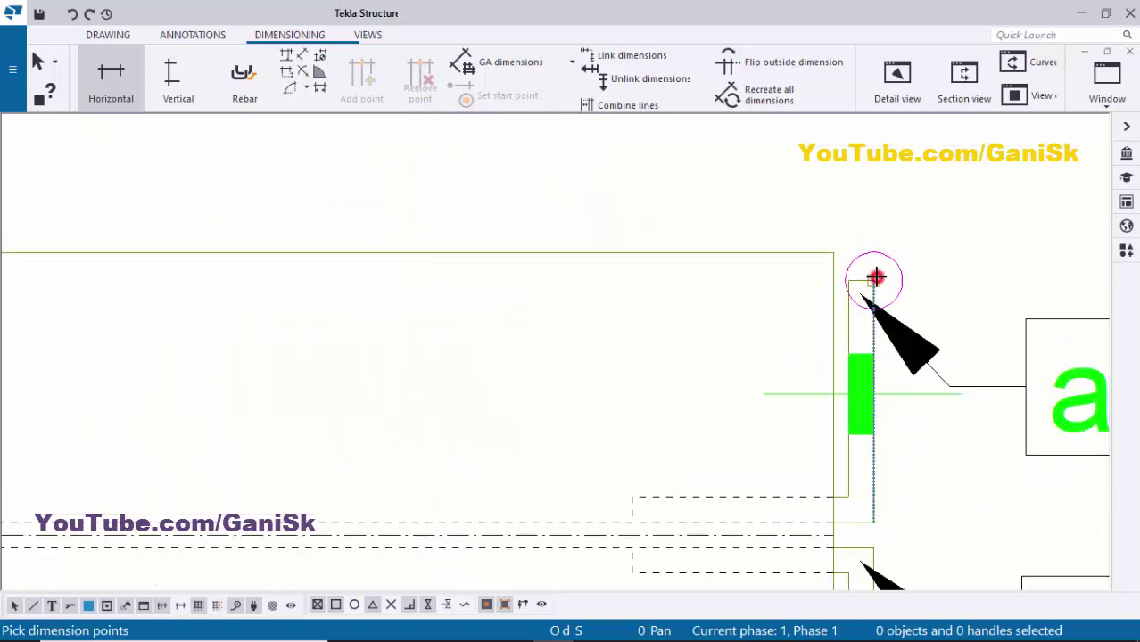
{"action": "left_click", "coordinate": [875, 278]}
{"action": "scroll", "coordinate": [803, 254], "scroll_direction": "down", "scroll_amount": 4}
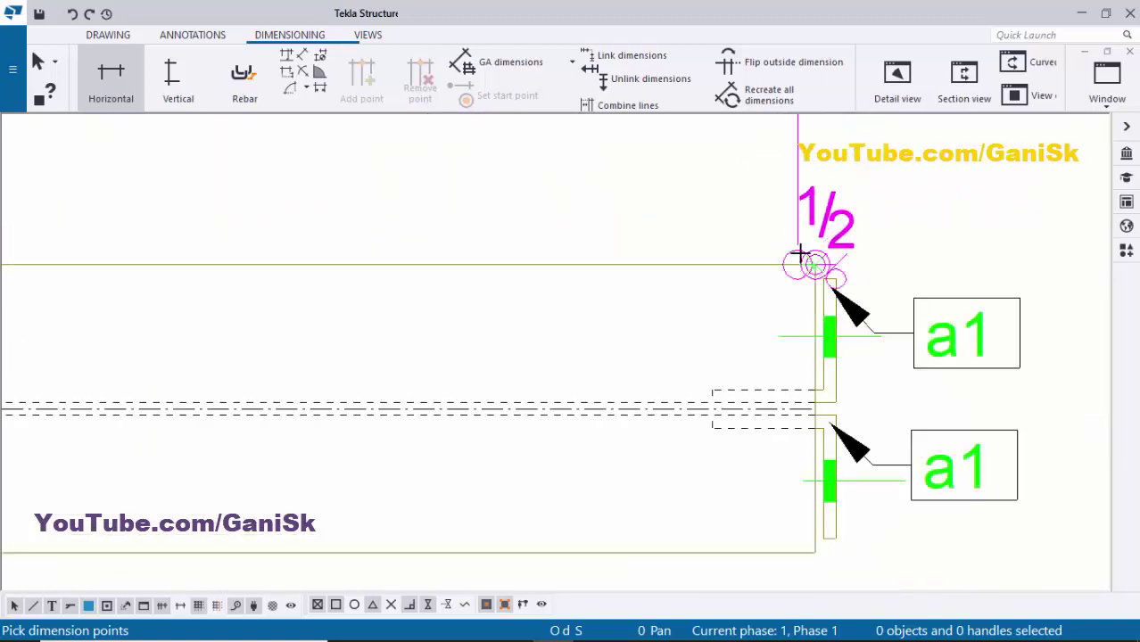
{"action": "right_click", "coordinate": [900, 190]}
{"action": "left_click", "coordinate": [919, 202]}
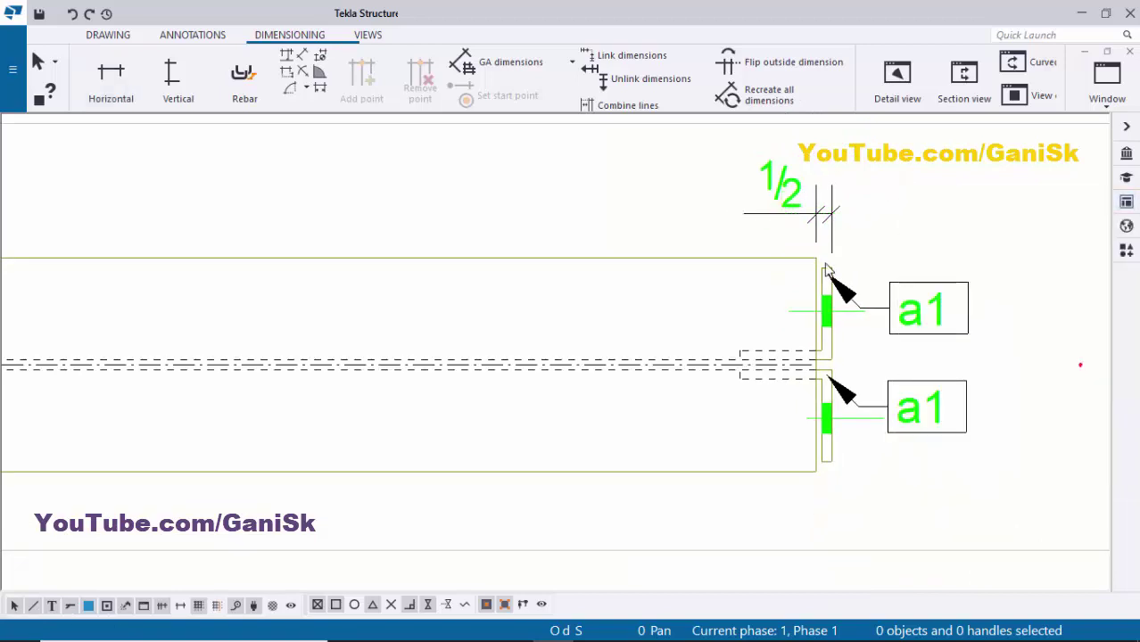
{"action": "scroll", "coordinate": [806, 251], "scroll_direction": "up", "scroll_amount": 3}
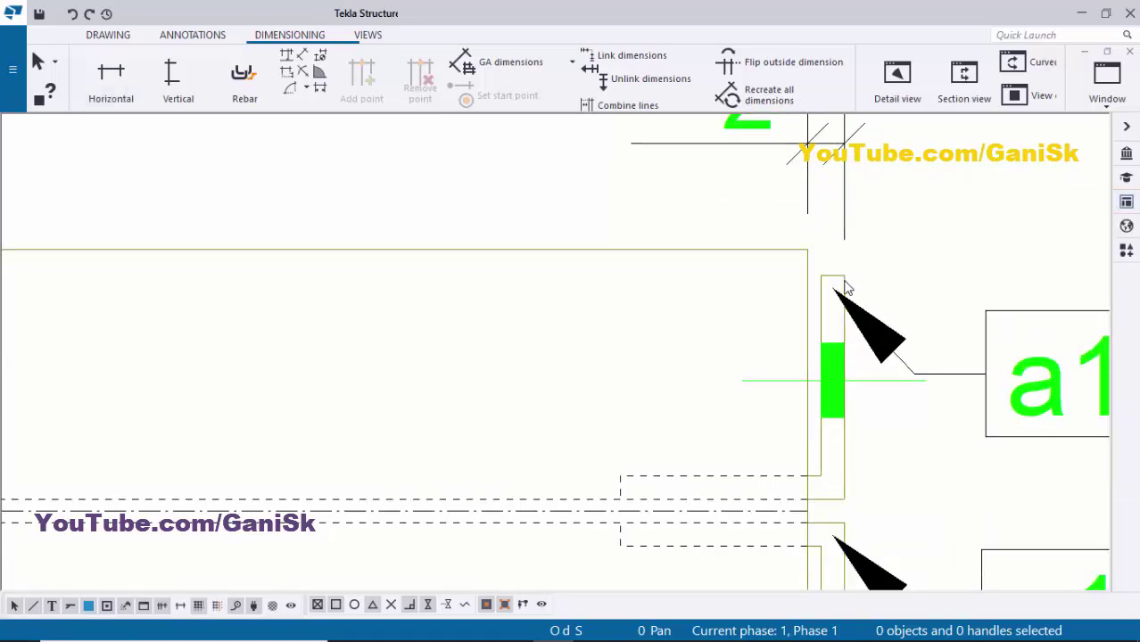
{"action": "scroll", "coordinate": [846, 288], "scroll_direction": "down", "scroll_amount": 8}
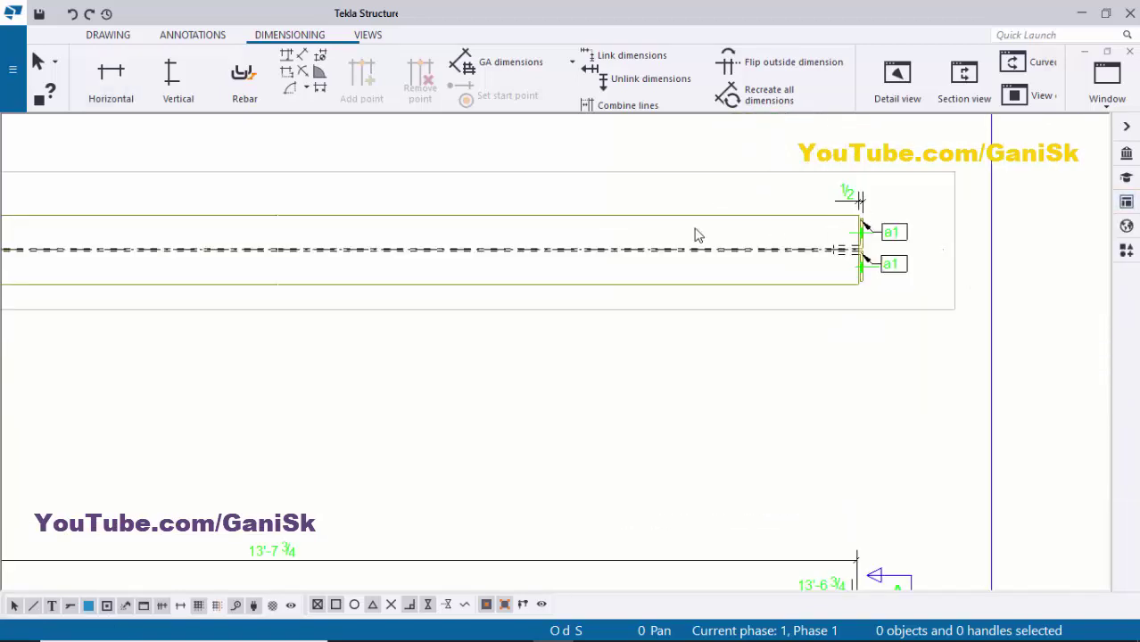
{"action": "scroll", "coordinate": [363, 219], "scroll_direction": "up", "scroll_amount": 8}
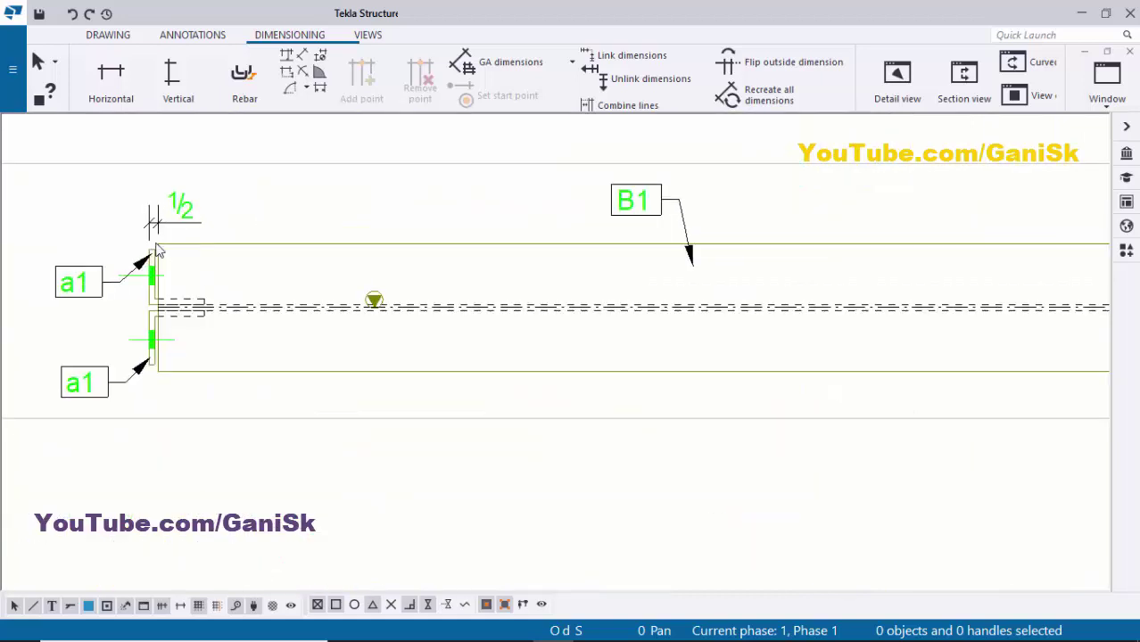
{"action": "scroll", "coordinate": [181, 278], "scroll_direction": "down", "scroll_amount": 5}
Step: Add a 3/16 fillet weld mark in the front view, pointing at the left clip angle's inner edge between its two part marks
{"action": "scroll", "coordinate": [249, 355], "scroll_direction": "up", "scroll_amount": 5}
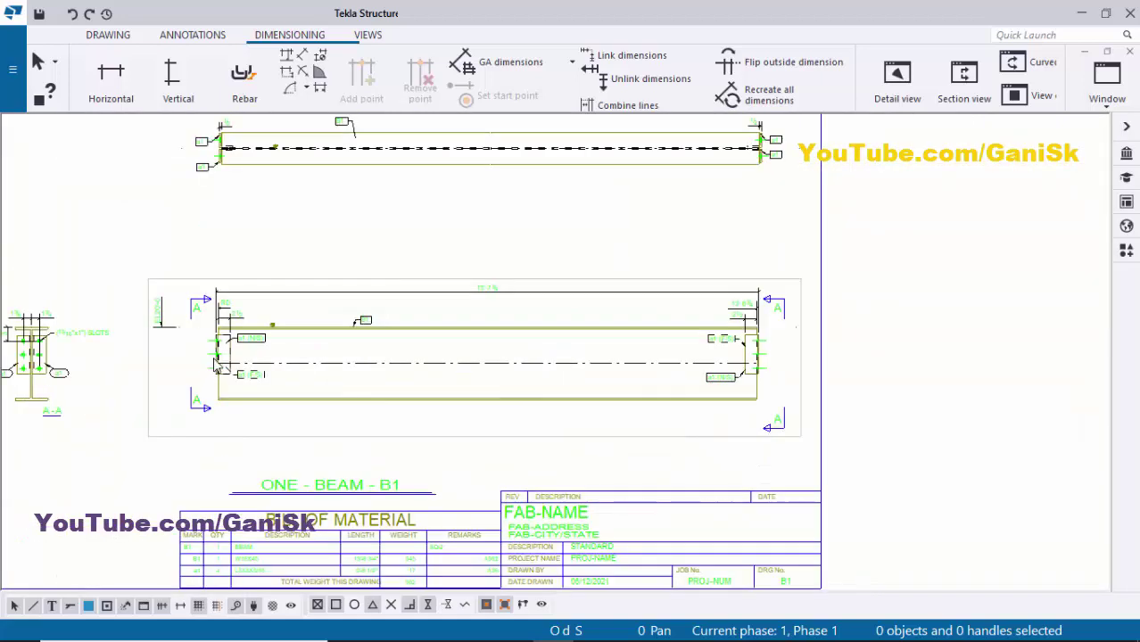
{"action": "scroll", "coordinate": [249, 354], "scroll_direction": "up", "scroll_amount": 1}
{"action": "scroll", "coordinate": [234, 299], "scroll_direction": "down", "scroll_amount": 4}
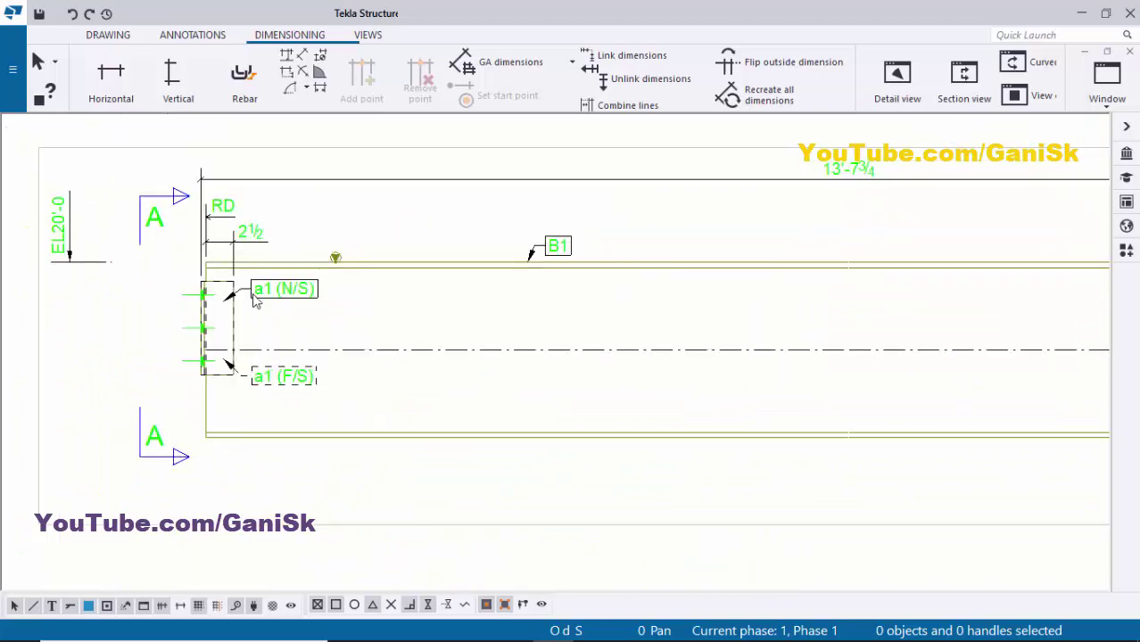
{"action": "scroll", "coordinate": [250, 308], "scroll_direction": "up", "scroll_amount": 3}
{"action": "scroll", "coordinate": [250, 309], "scroll_direction": "up", "scroll_amount": 1}
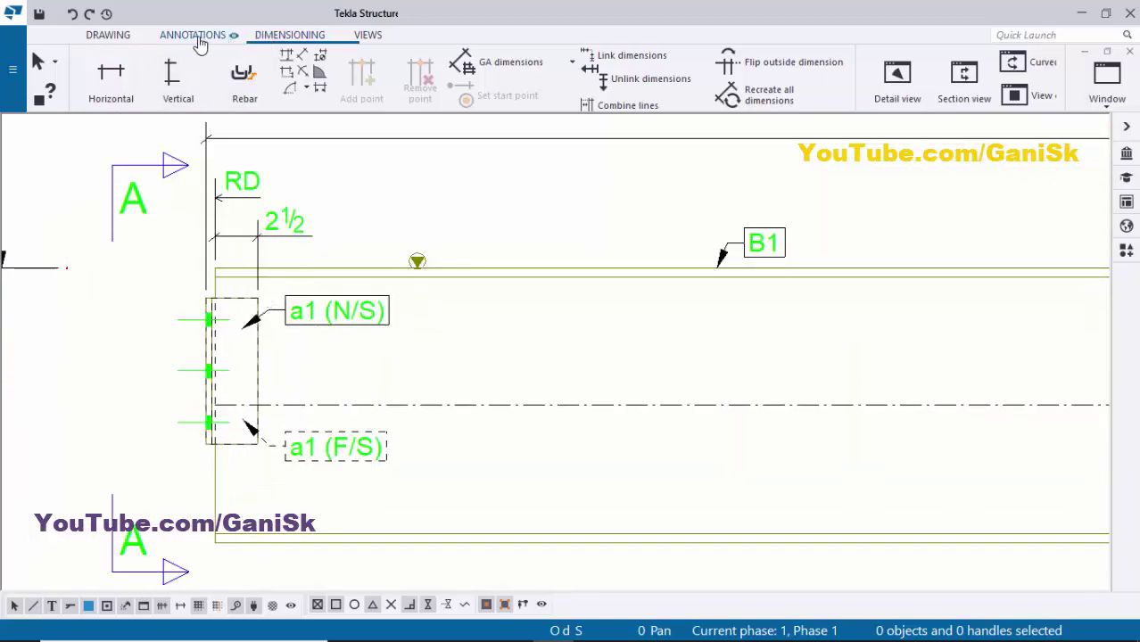
{"action": "left_click", "coordinate": [193, 35]}
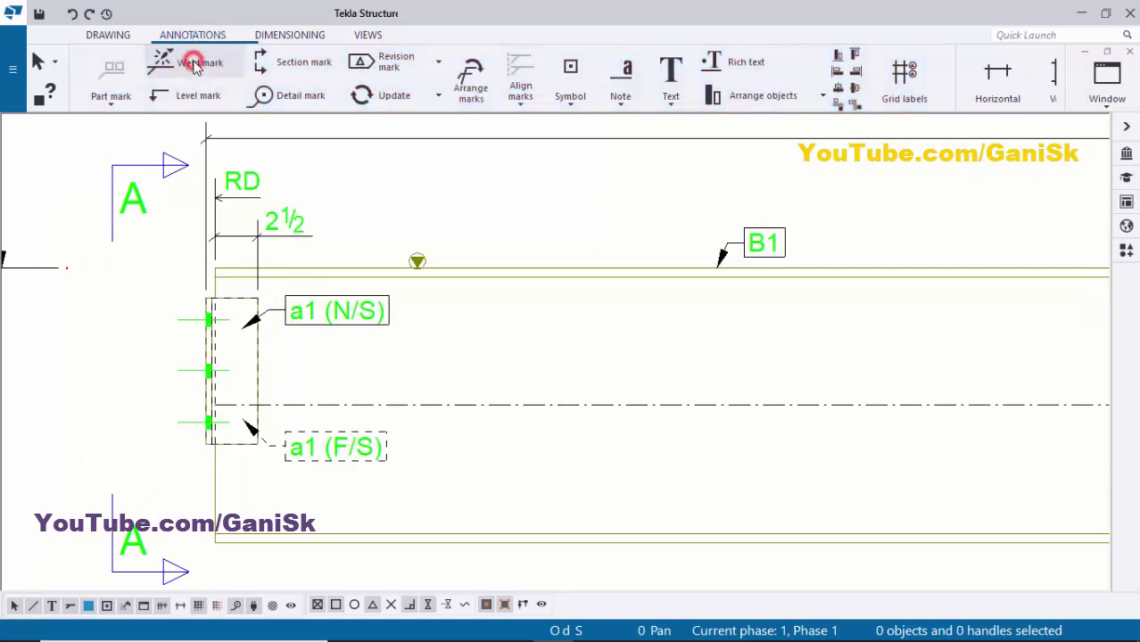
{"action": "left_click", "coordinate": [194, 64]}
{"action": "scroll", "coordinate": [264, 366], "scroll_direction": "up", "scroll_amount": 3}
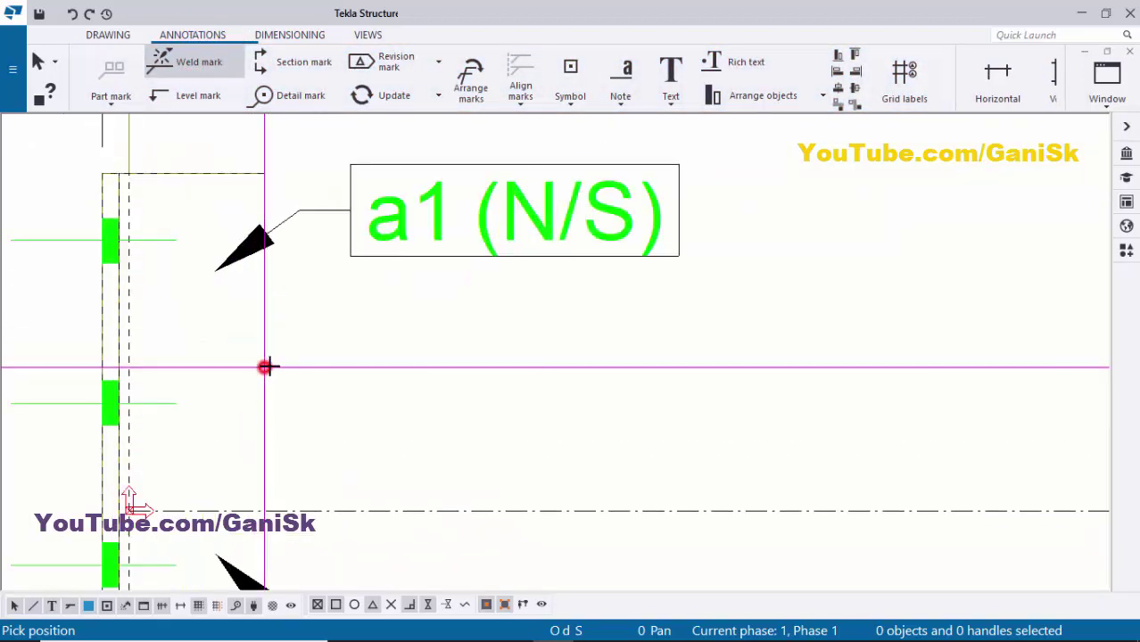
{"action": "left_click", "coordinate": [266, 367]}
{"action": "left_click", "coordinate": [343, 429]}
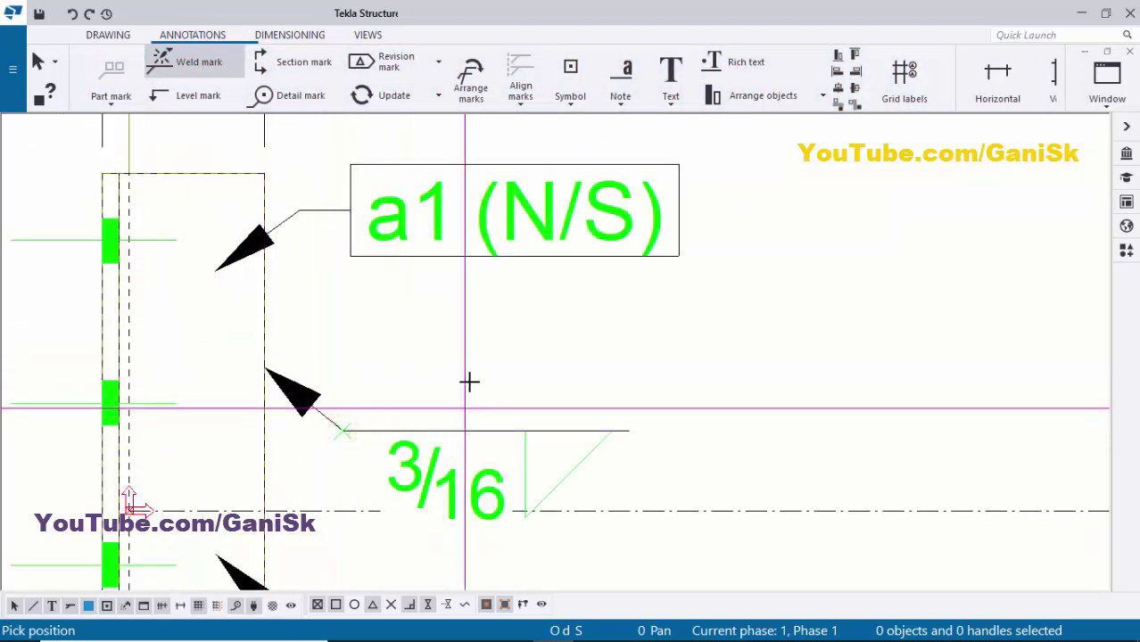
{"action": "scroll", "coordinate": [466, 393], "scroll_direction": "down", "scroll_amount": 1}
{"action": "right_click", "coordinate": [469, 358]}
{"action": "left_click", "coordinate": [529, 66]}
Step: Set the left clip angle's weld mark to weld all around, keeping the 3/16 size below the line
{"action": "scroll", "coordinate": [433, 478], "scroll_direction": "up", "scroll_amount": 2}
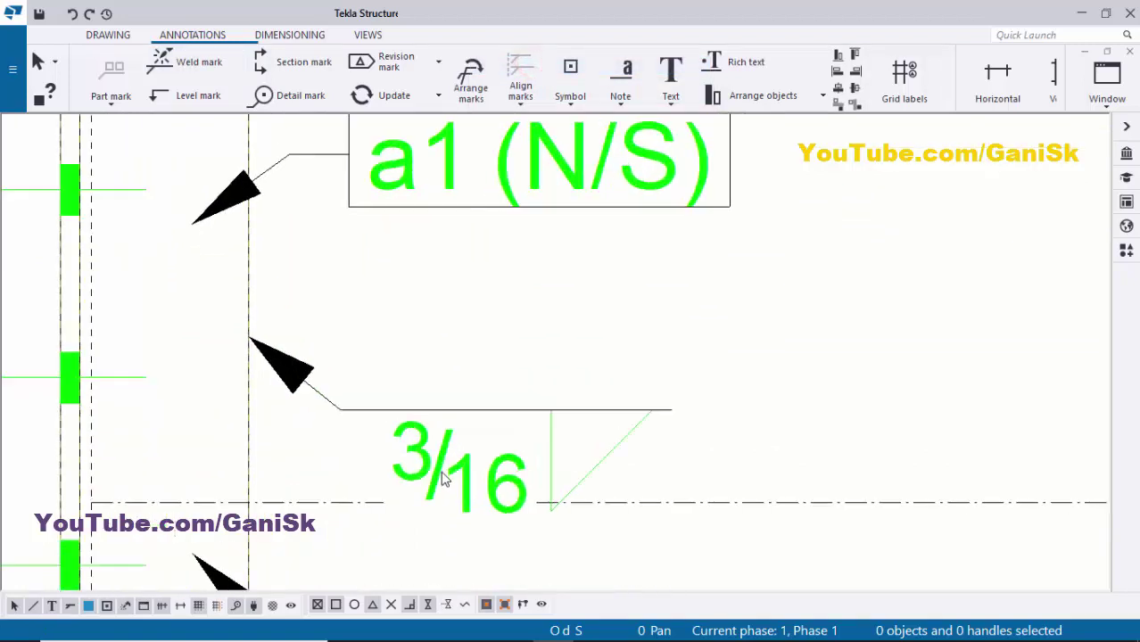
{"action": "double_click", "coordinate": [442, 464]}
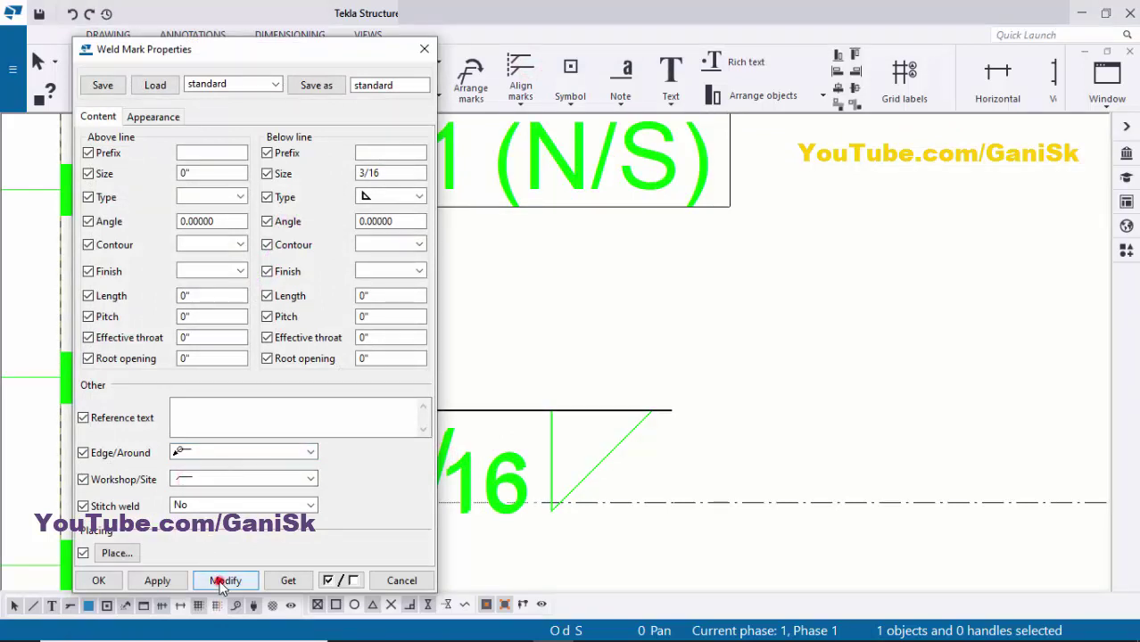
{"action": "scroll", "coordinate": [452, 545], "scroll_direction": "down", "scroll_amount": 1}
{"action": "scroll", "coordinate": [483, 446], "scroll_direction": "up", "scroll_amount": 3}
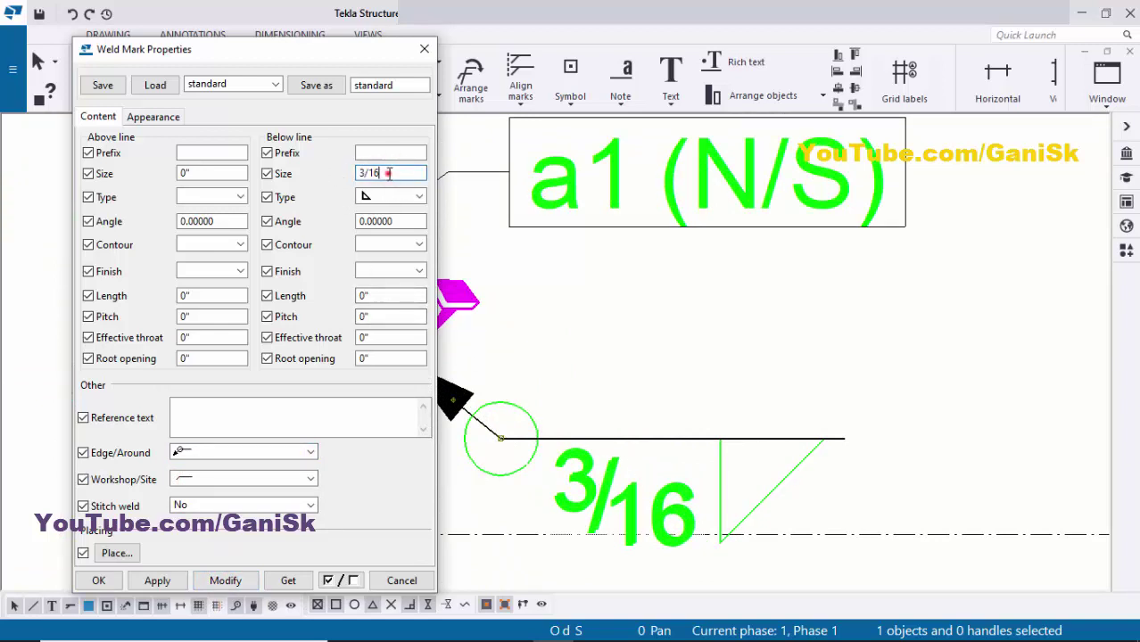
{"action": "left_click", "coordinate": [104, 582]}
Step: Move the left weld mark slightly farther from the clip angle, clear of the neighbouring part marks
{"action": "left_click", "coordinate": [647, 332]}
{"action": "left_click", "coordinate": [587, 474]}
{"action": "left_click_drag", "start_coordinate": [581, 486], "coordinate": [632, 486]}
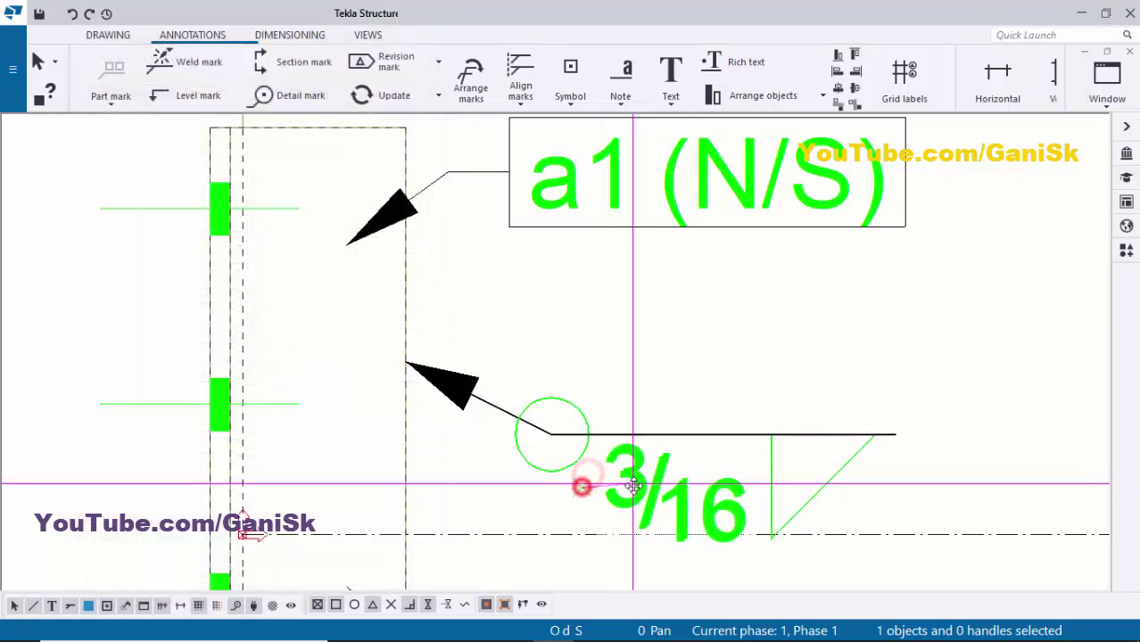
{"action": "scroll", "coordinate": [634, 484], "scroll_direction": "down", "scroll_amount": 2}
{"action": "left_click", "coordinate": [669, 384]}
Step: Add an all-around 3/16 fillet weld mark in the front view, pointing at the right clip angle's inner edge between its part marks
{"action": "scroll", "coordinate": [597, 371], "scroll_direction": "down", "scroll_amount": 5}
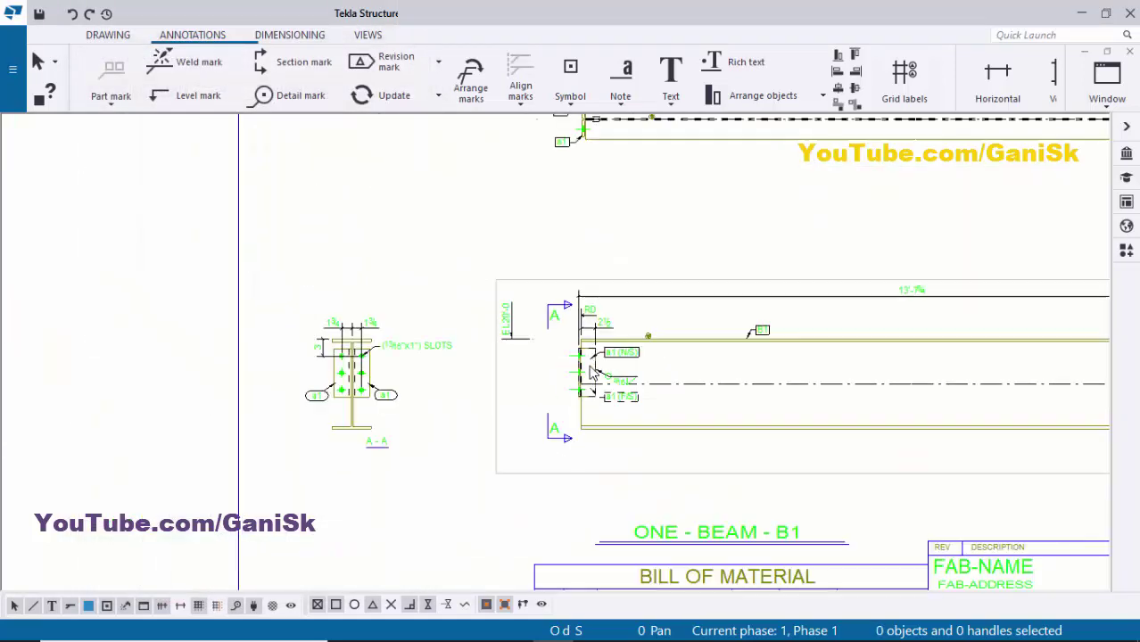
{"action": "scroll", "coordinate": [589, 374], "scroll_direction": "up", "scroll_amount": 4}
{"action": "scroll", "coordinate": [586, 375], "scroll_direction": "down", "scroll_amount": 6}
{"action": "scroll", "coordinate": [571, 375], "scroll_direction": "up", "scroll_amount": 1}
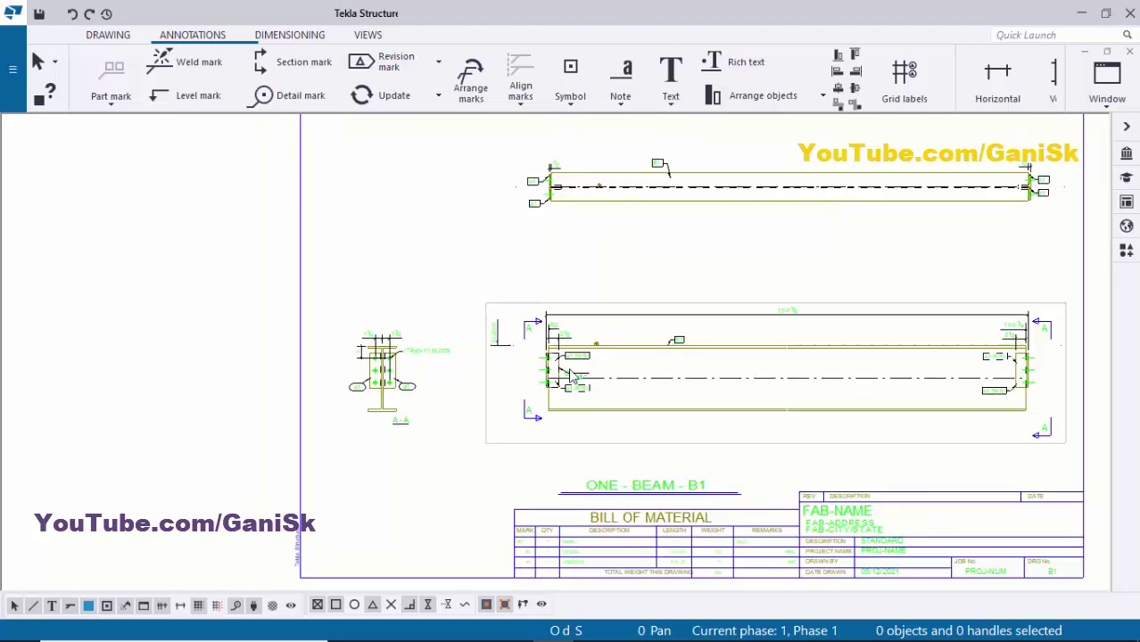
{"action": "scroll", "coordinate": [571, 376], "scroll_direction": "down", "scroll_amount": 1}
{"action": "scroll", "coordinate": [888, 384], "scroll_direction": "up", "scroll_amount": 6}
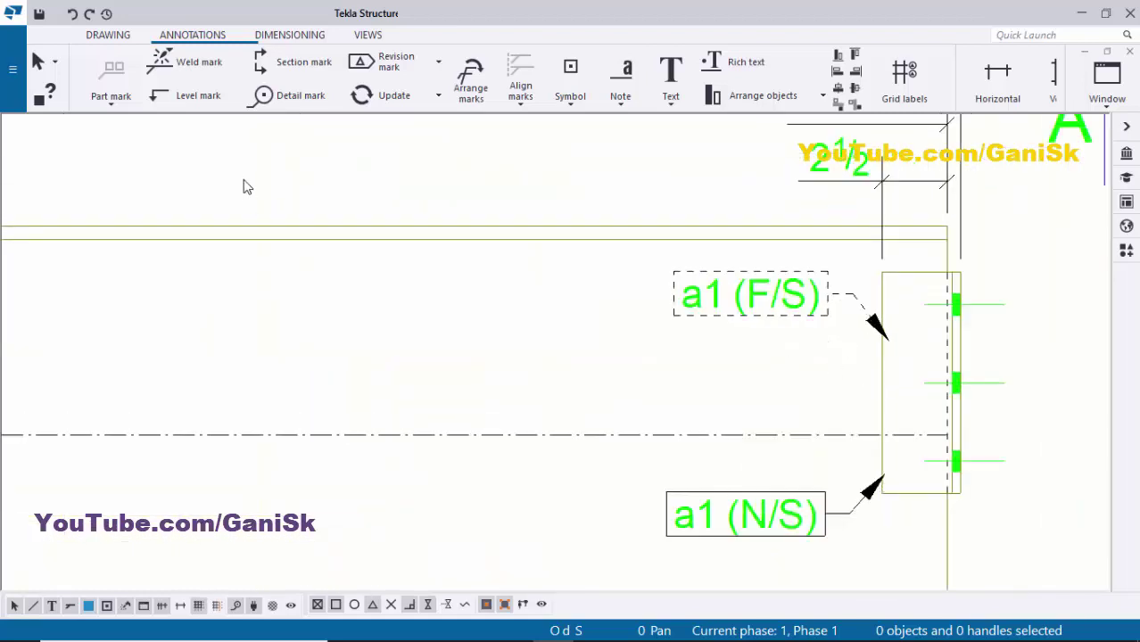
{"action": "left_click", "coordinate": [199, 62]}
{"action": "scroll", "coordinate": [911, 358], "scroll_direction": "up", "scroll_amount": 3}
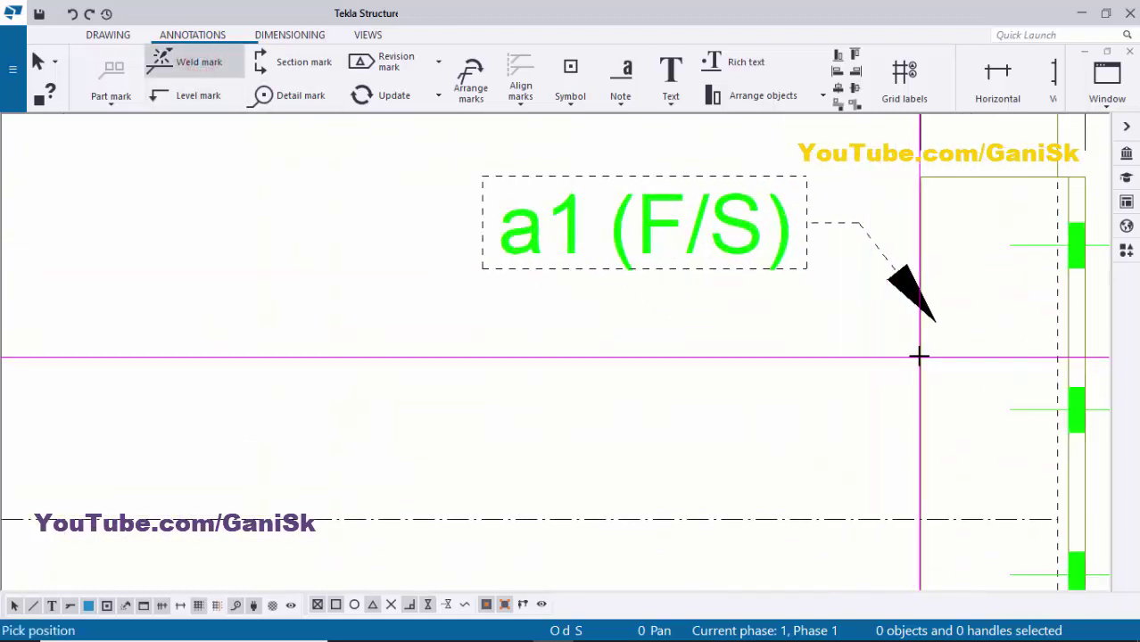
{"action": "scroll", "coordinate": [910, 366], "scroll_direction": "down", "scroll_amount": 4}
{"action": "scroll", "coordinate": [810, 372], "scroll_direction": "up", "scroll_amount": 1}
{"action": "right_click", "coordinate": [806, 358]}
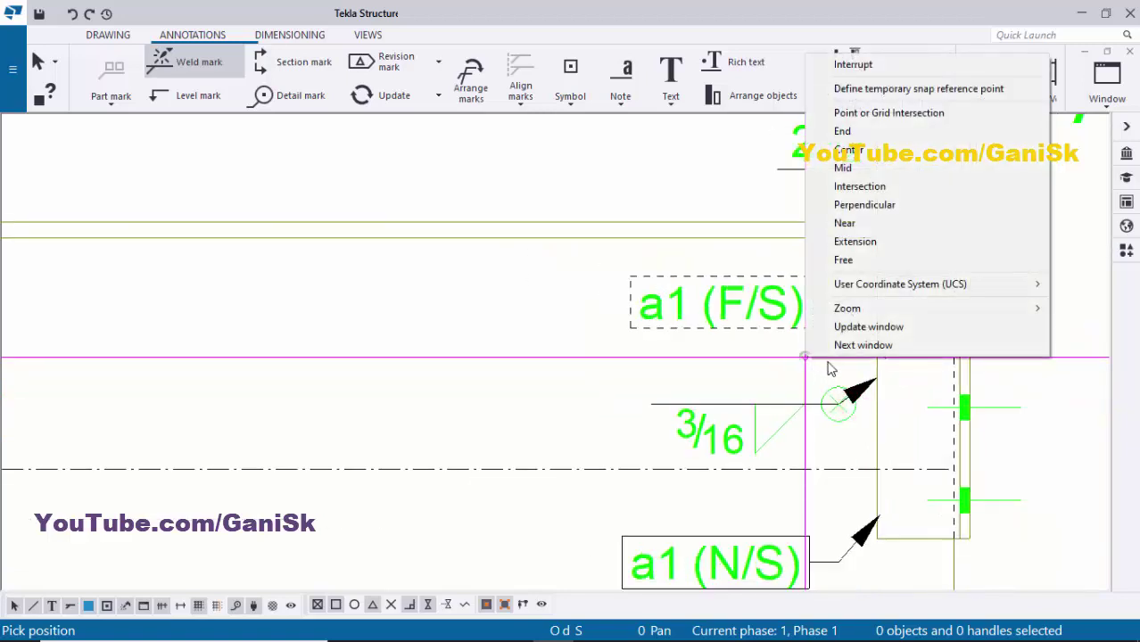
{"action": "left_click", "coordinate": [874, 64]}
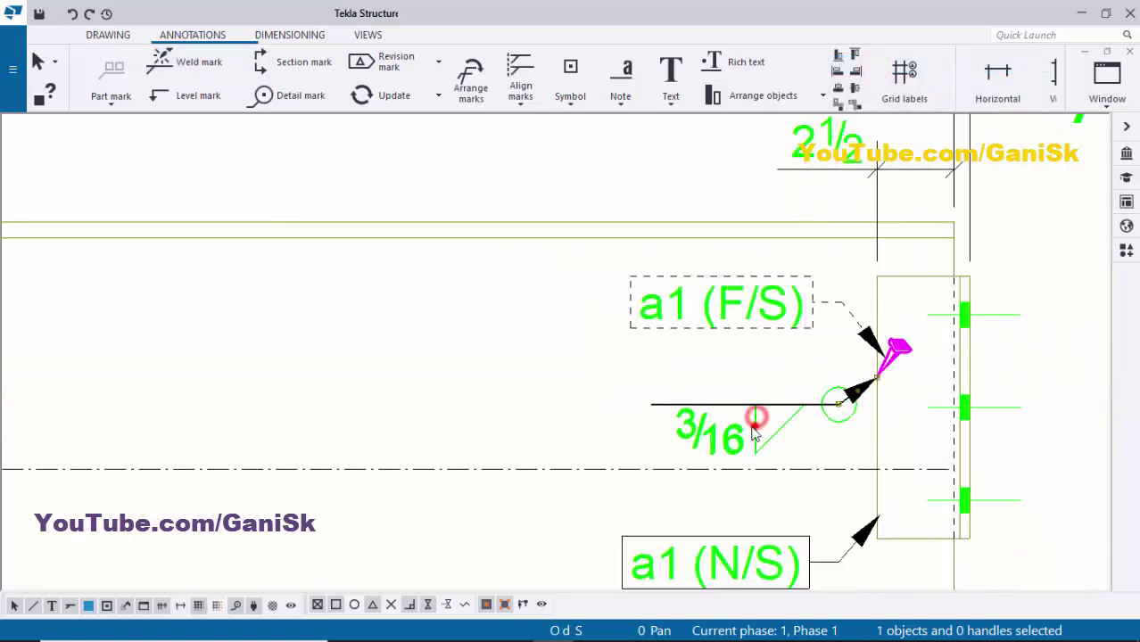
Step: Adjust the right weld mark's position between the two part marks and check the whole drawing sheet
{"action": "left_click_drag", "start_coordinate": [711, 434], "coordinate": [729, 428]}
{"action": "left_click", "coordinate": [503, 395]}
{"action": "scroll", "coordinate": [501, 392], "scroll_direction": "down", "scroll_amount": 8}
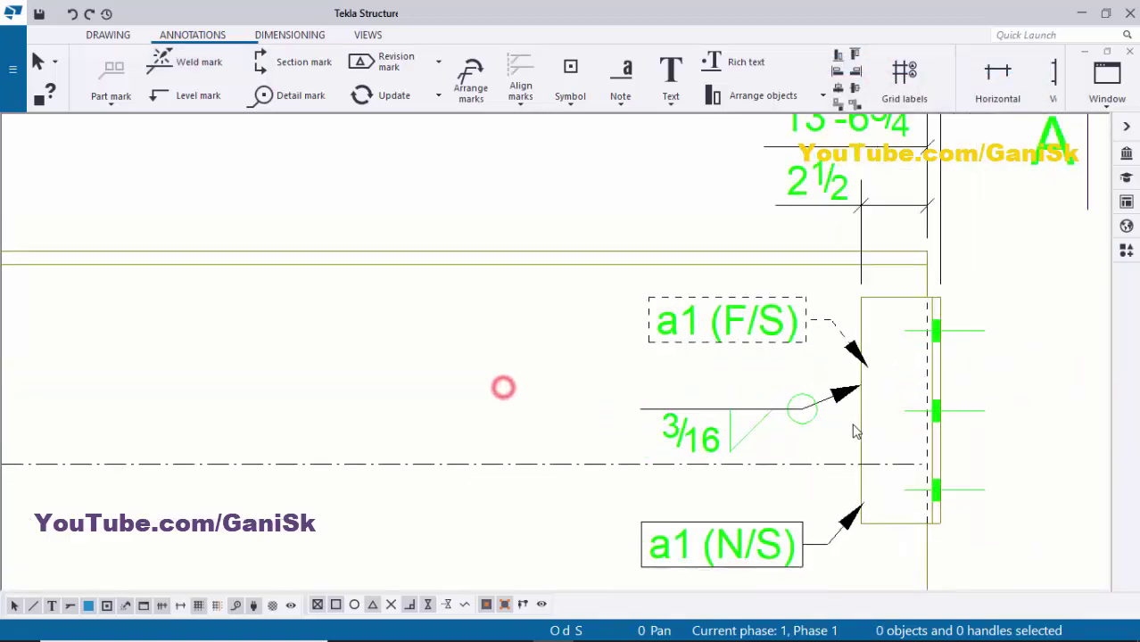
{"action": "scroll", "coordinate": [513, 417], "scroll_direction": "up", "scroll_amount": 4}
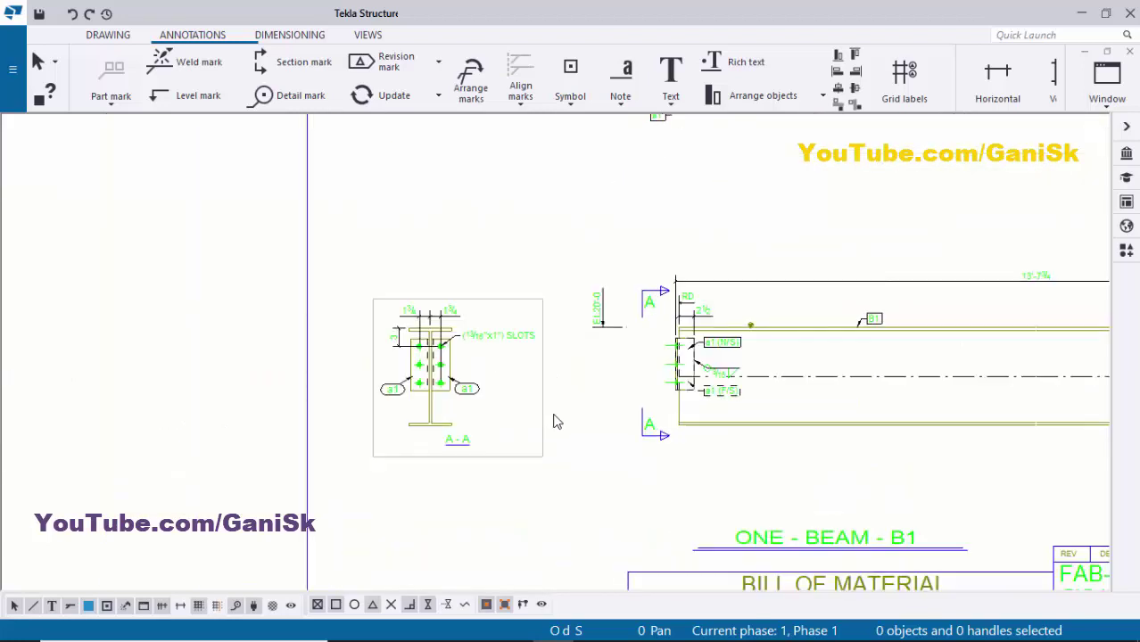
{"action": "scroll", "coordinate": [558, 410], "scroll_direction": "down", "scroll_amount": 3}
{"action": "scroll", "coordinate": [659, 393], "scroll_direction": "down", "scroll_amount": 2}
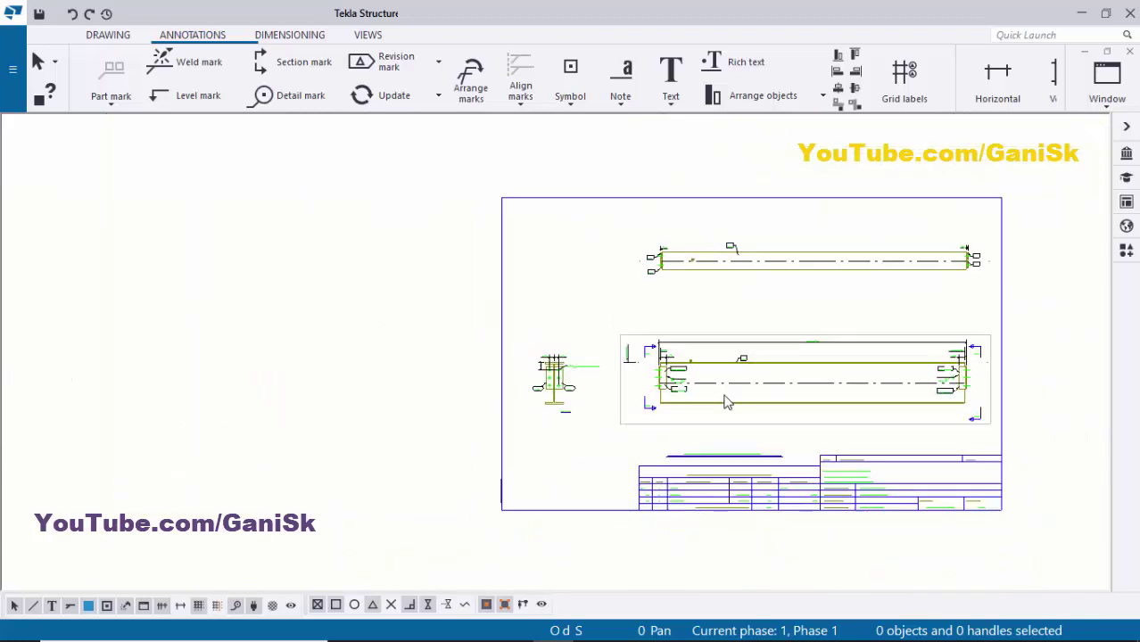
Step: Move the beam's top view down on the sheet, closer to the front view
{"action": "scroll", "coordinate": [854, 248], "scroll_direction": "up", "scroll_amount": 3}
{"action": "scroll", "coordinate": [696, 198], "scroll_direction": "up", "scroll_amount": 3}
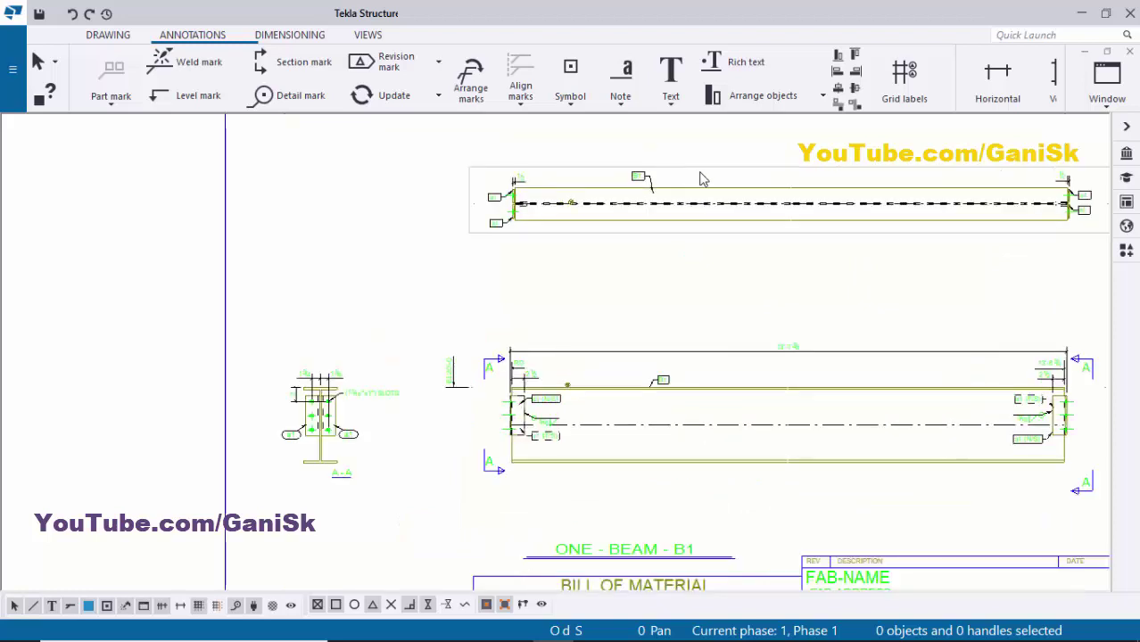
{"action": "left_click", "coordinate": [728, 280]}
{"action": "left_click_drag", "start_coordinate": [750, 281], "coordinate": [749, 339]}
{"action": "left_click", "coordinate": [720, 385]}
{"action": "scroll", "coordinate": [538, 402], "scroll_direction": "down", "scroll_amount": 3}
{"action": "scroll", "coordinate": [624, 488], "scroll_direction": "up", "scroll_amount": 2}
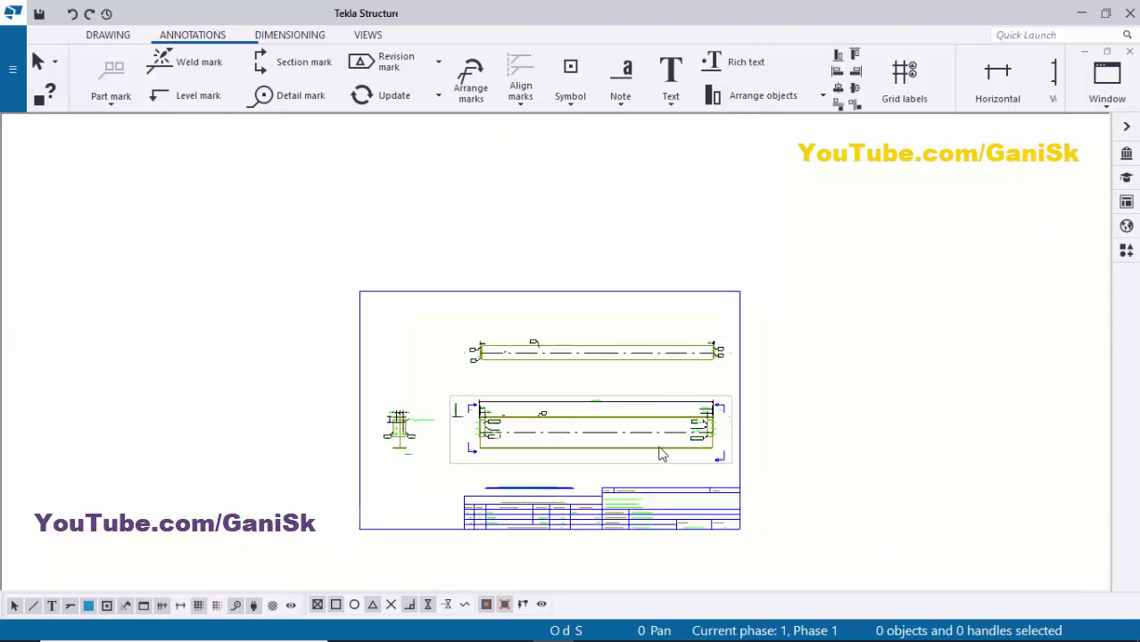
Step: Review the drawing sheet and examine the bill of material's marks, quantities, profiles, lengths, weights and remarks
{"action": "scroll", "coordinate": [580, 486], "scroll_direction": "down", "scroll_amount": 1}
{"action": "scroll", "coordinate": [460, 536], "scroll_direction": "up", "scroll_amount": 5}
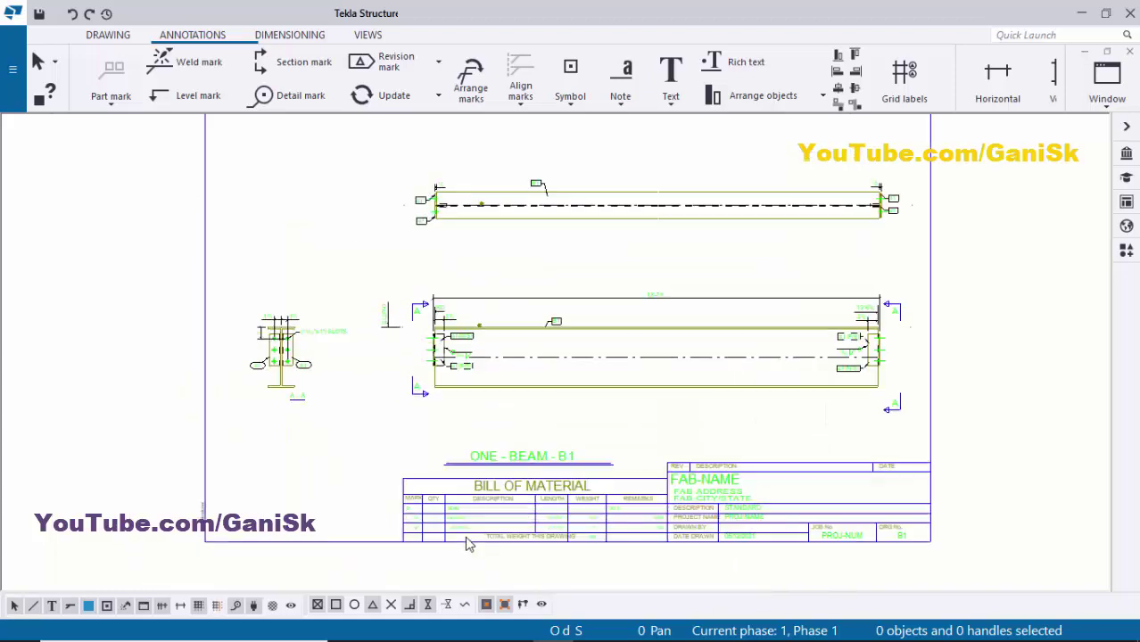
{"action": "scroll", "coordinate": [393, 501], "scroll_direction": "down", "scroll_amount": 4}
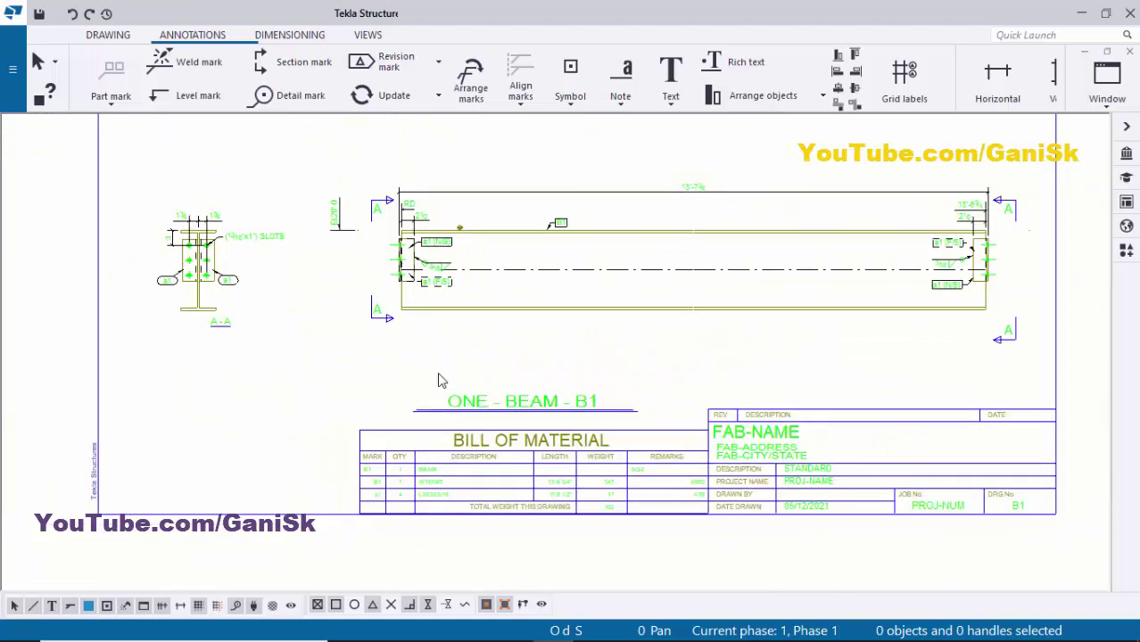
{"action": "scroll", "coordinate": [428, 341], "scroll_direction": "up", "scroll_amount": 1}
{"action": "scroll", "coordinate": [428, 341], "scroll_direction": "down", "scroll_amount": 3}
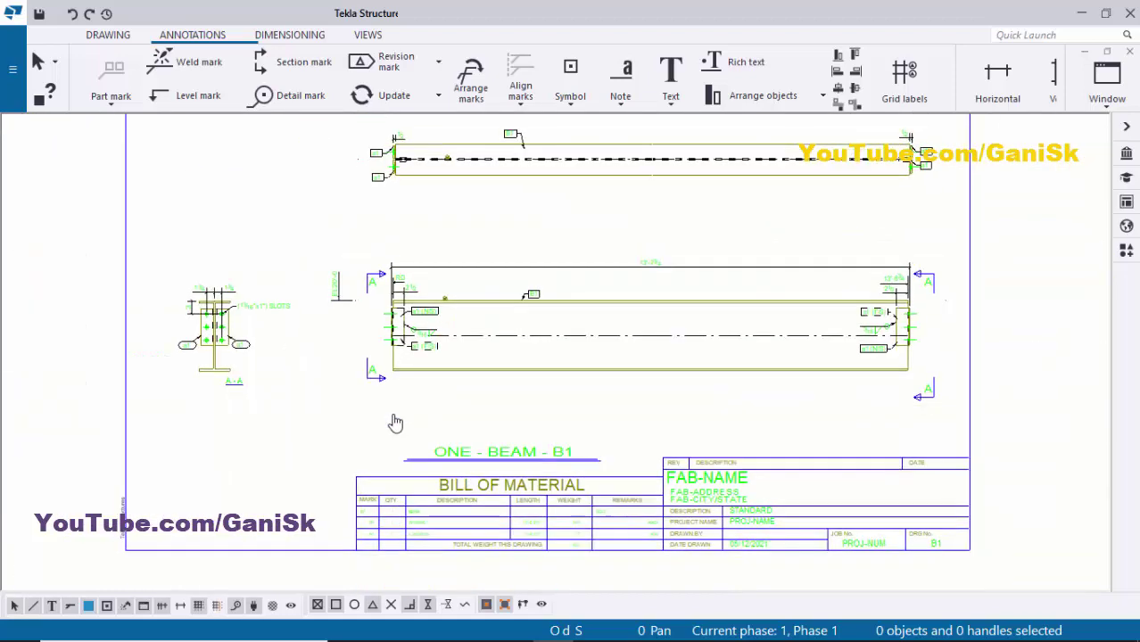
{"action": "scroll", "coordinate": [392, 401], "scroll_direction": "up", "scroll_amount": 5}
{"action": "scroll", "coordinate": [379, 402], "scroll_direction": "up", "scroll_amount": 2}
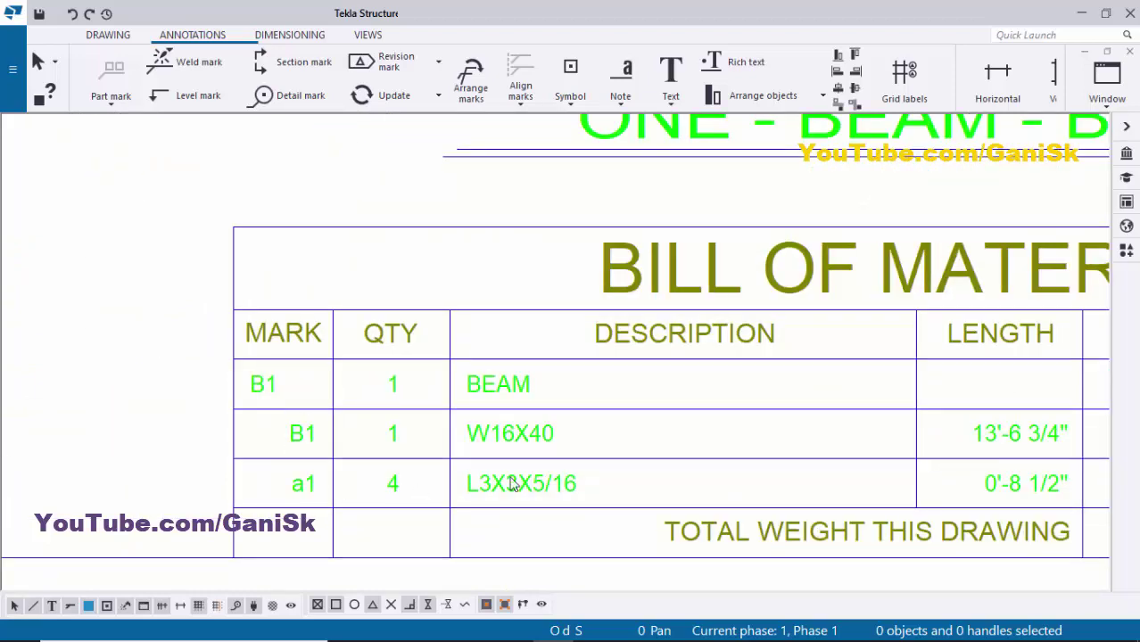
{"action": "scroll", "coordinate": [495, 450], "scroll_direction": "down", "scroll_amount": 2}
{"action": "scroll", "coordinate": [846, 458], "scroll_direction": "up", "scroll_amount": 4}
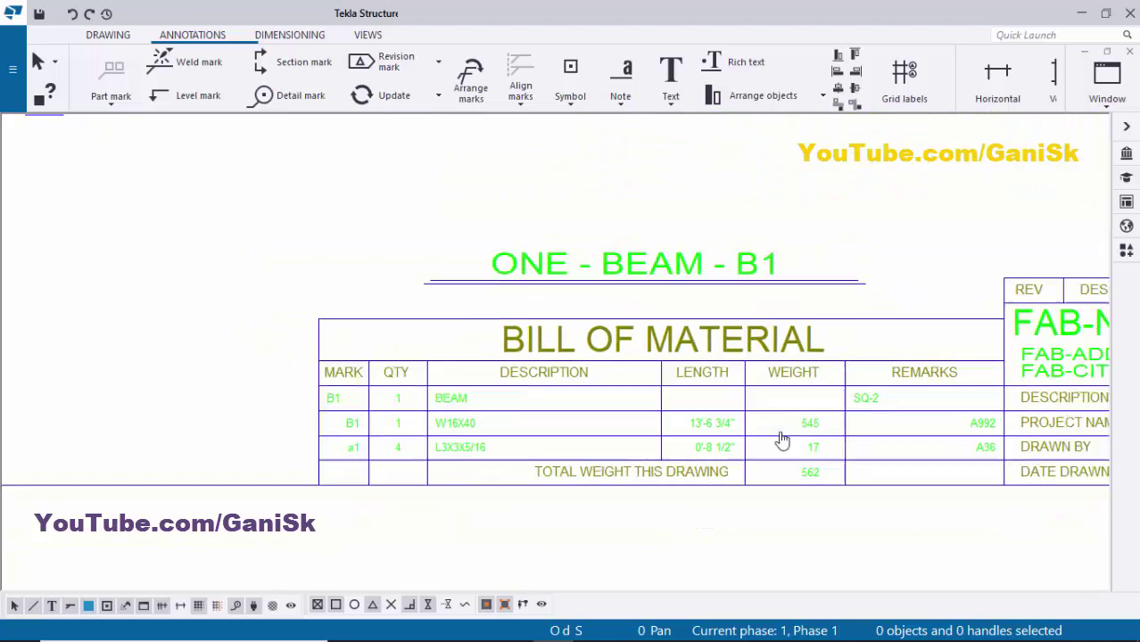
{"action": "scroll", "coordinate": [709, 393], "scroll_direction": "down", "scroll_amount": 5}
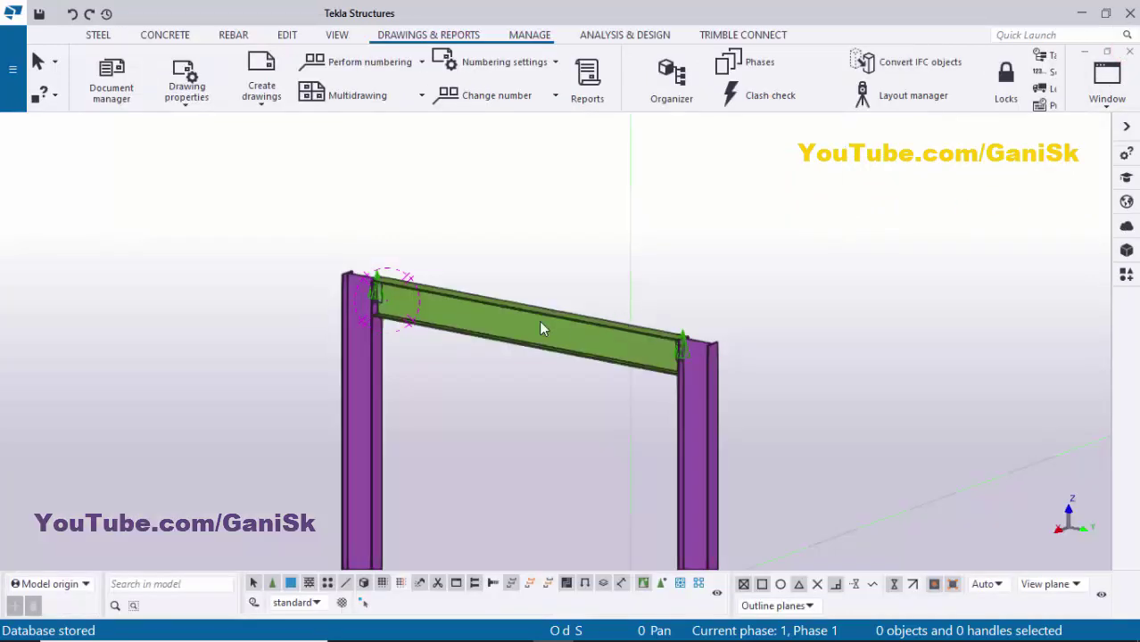
Step: Inspect the bolted clip angle connection between the beam and the left column in the 3D model
{"action": "scroll", "coordinate": [373, 302], "scroll_direction": "up", "scroll_amount": 5}
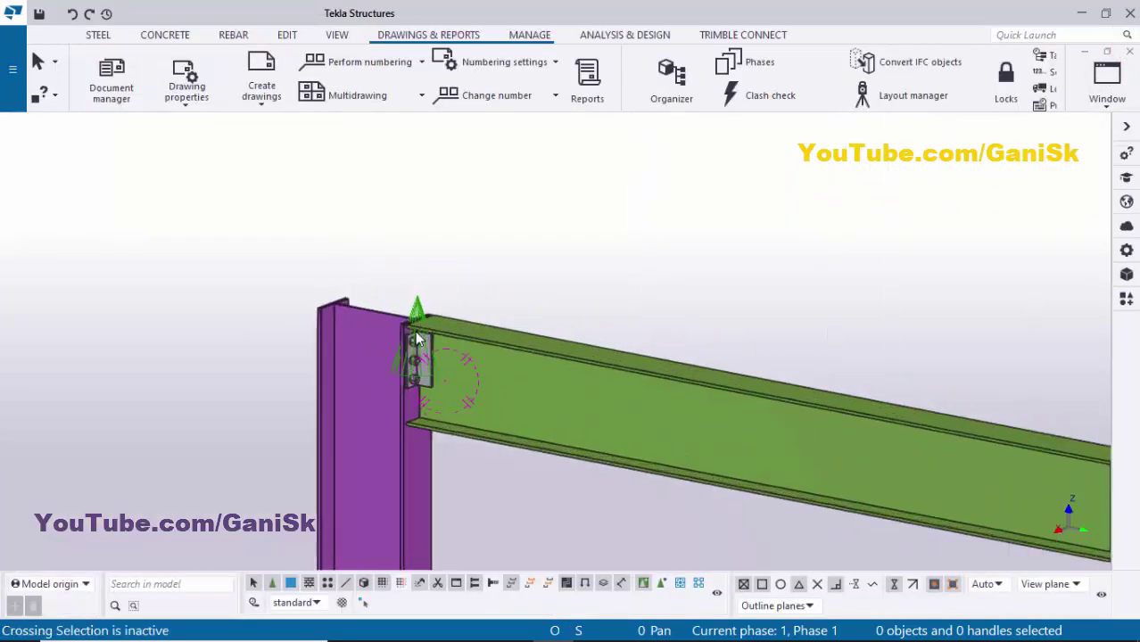
{"action": "scroll", "coordinate": [523, 414], "scroll_direction": "up", "scroll_amount": 4}
{"action": "scroll", "coordinate": [498, 371], "scroll_direction": "down", "scroll_amount": 3}
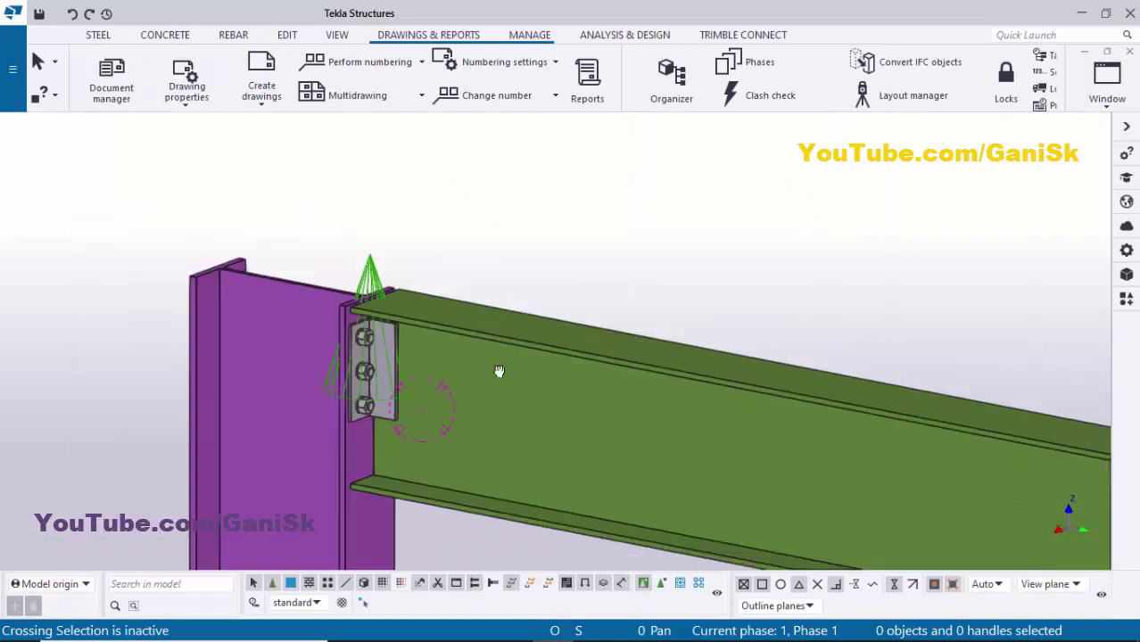
{"action": "middle_click_drag", "start_coordinate": [499, 371], "coordinate": [343, 329]}
{"action": "scroll", "coordinate": [341, 327], "scroll_direction": "up", "scroll_amount": 2}
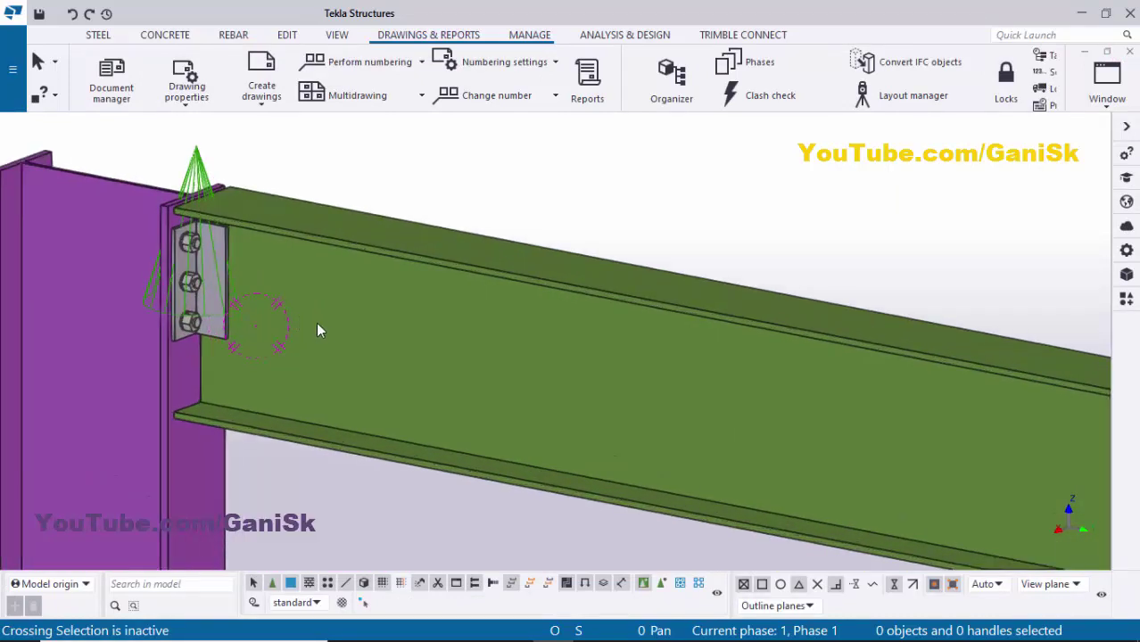